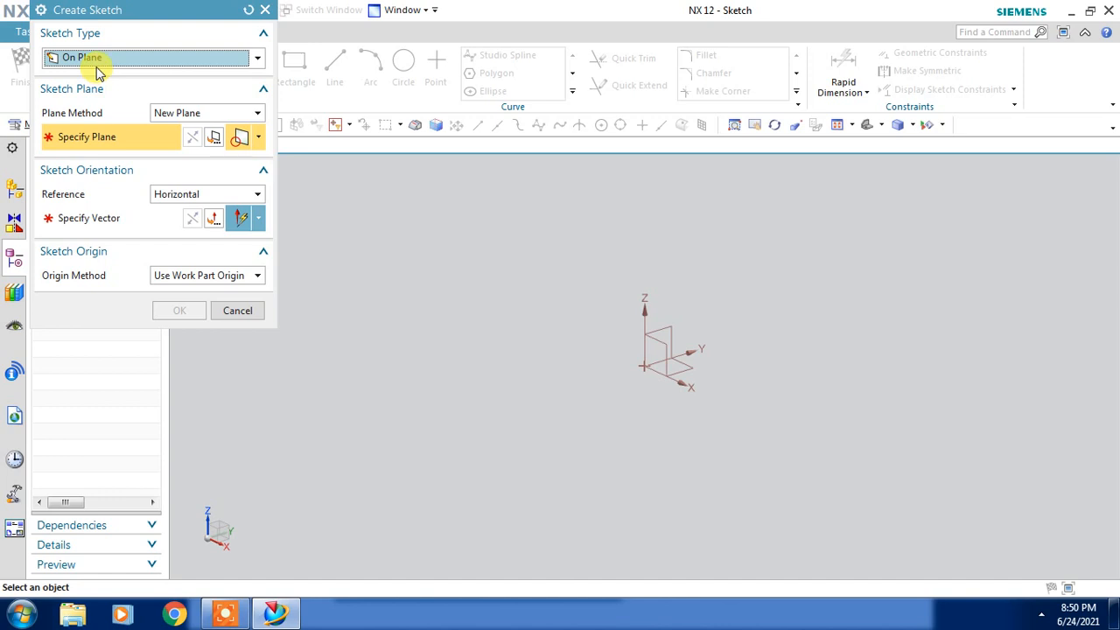
Step: Create a sketch on the XY datum plane with the X axis as the horizontal reference
left_click(687, 383)
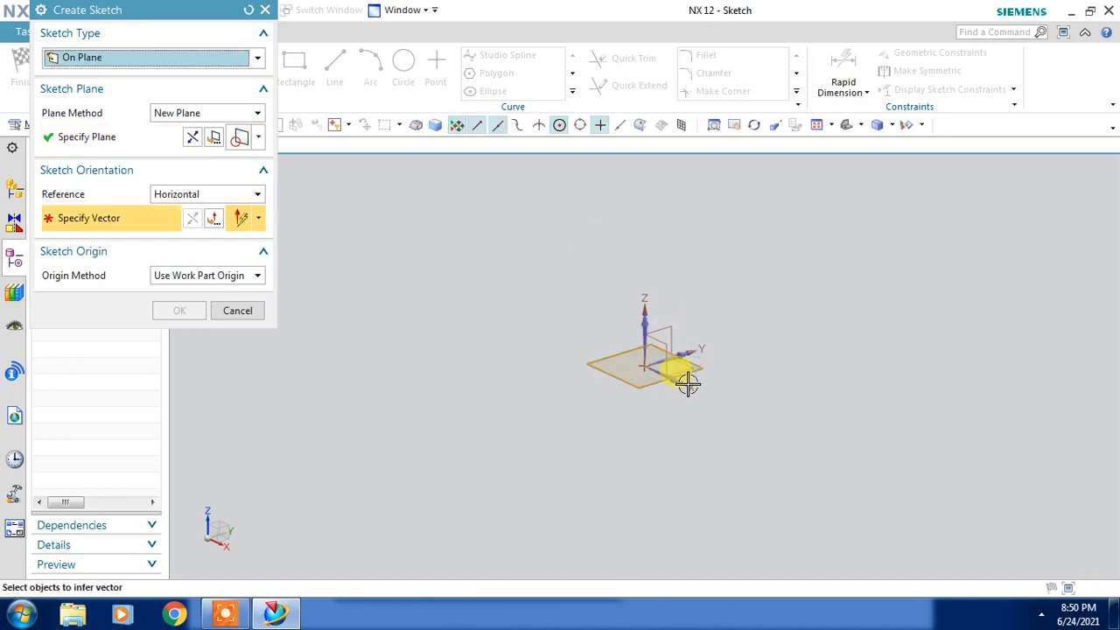
left_click(687, 383)
left_click(200, 311)
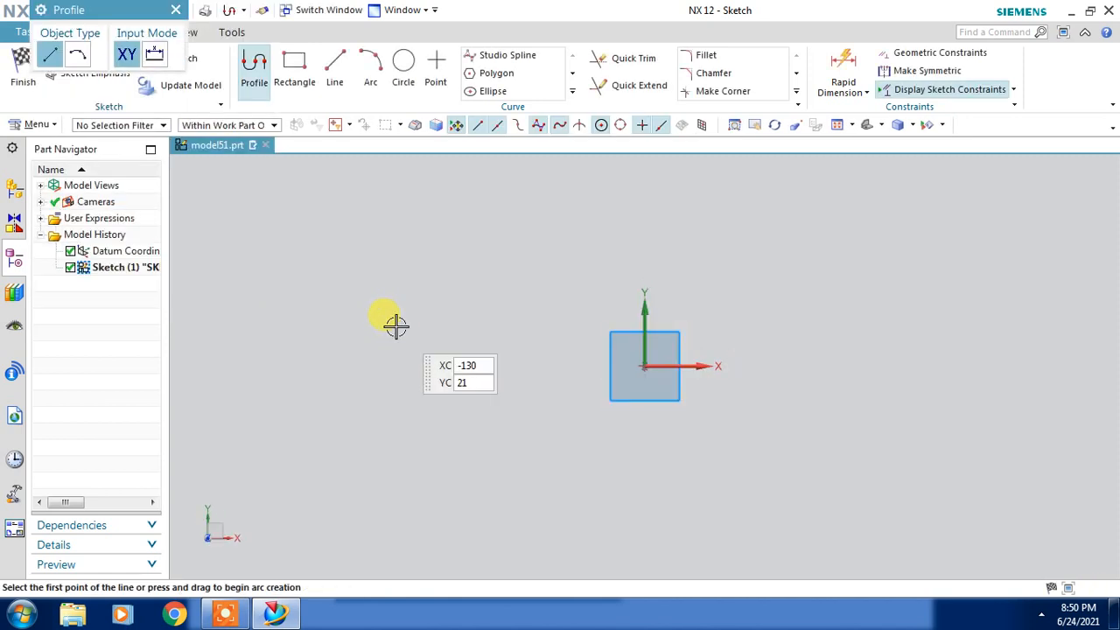
Step: Draw a 100 mm diameter circle centred on the origin and finish the sketch
left_click(404, 65)
left_click(643, 366)
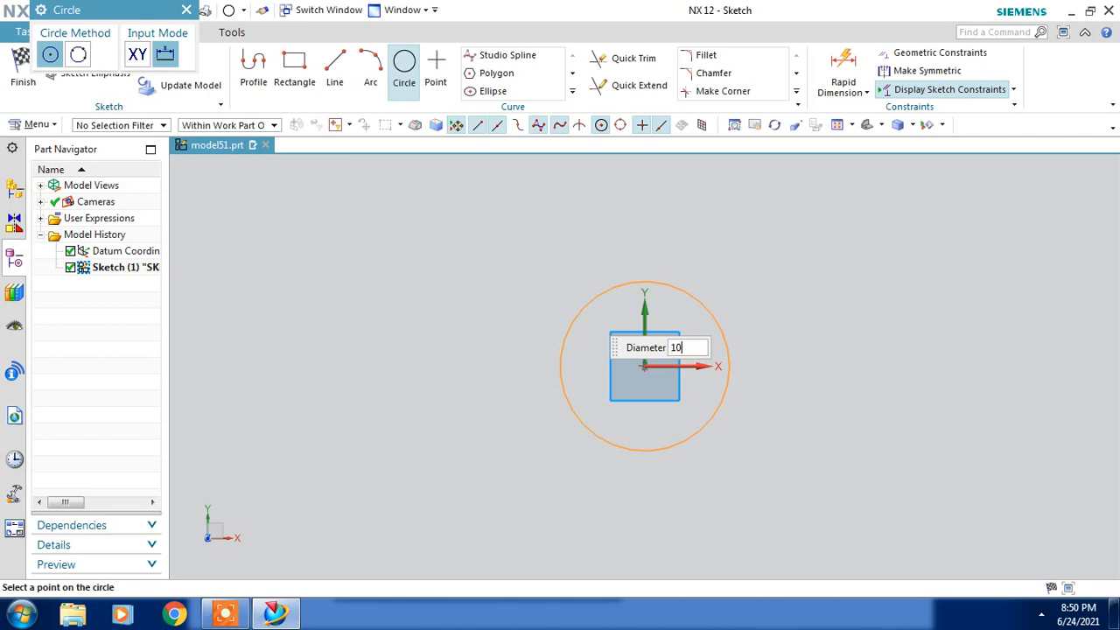
type("100")
key("Return")
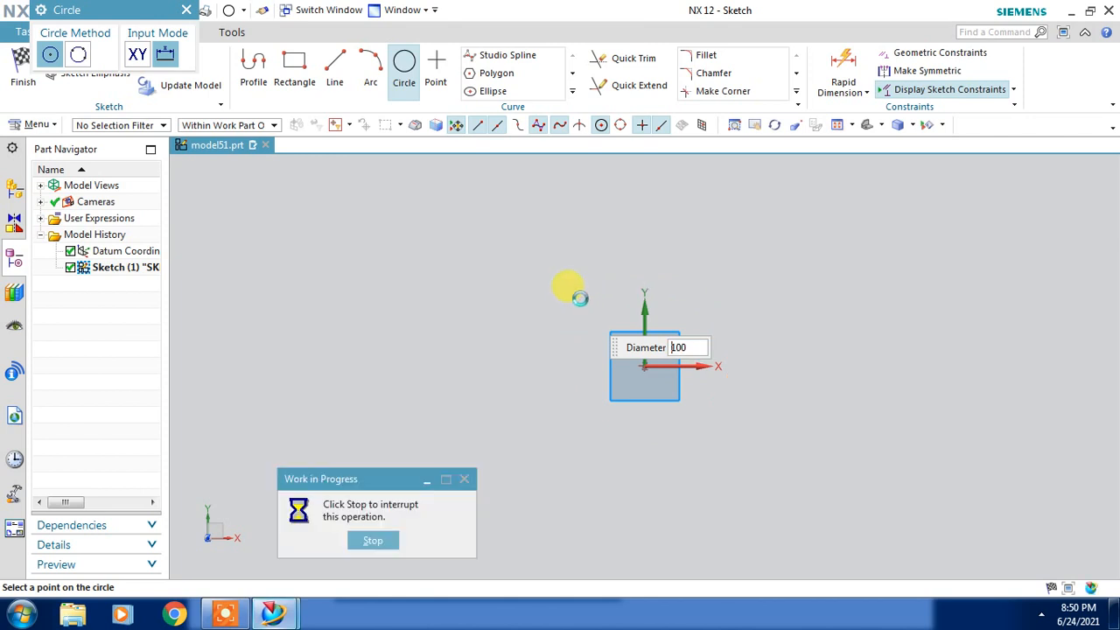
left_click(580, 296)
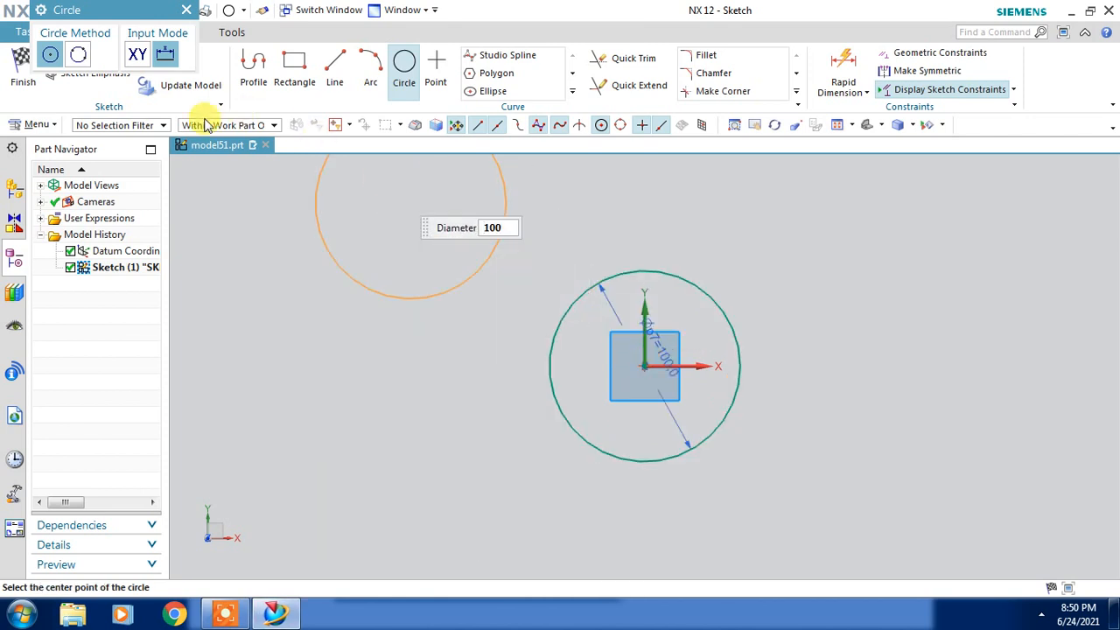
key("Escape")
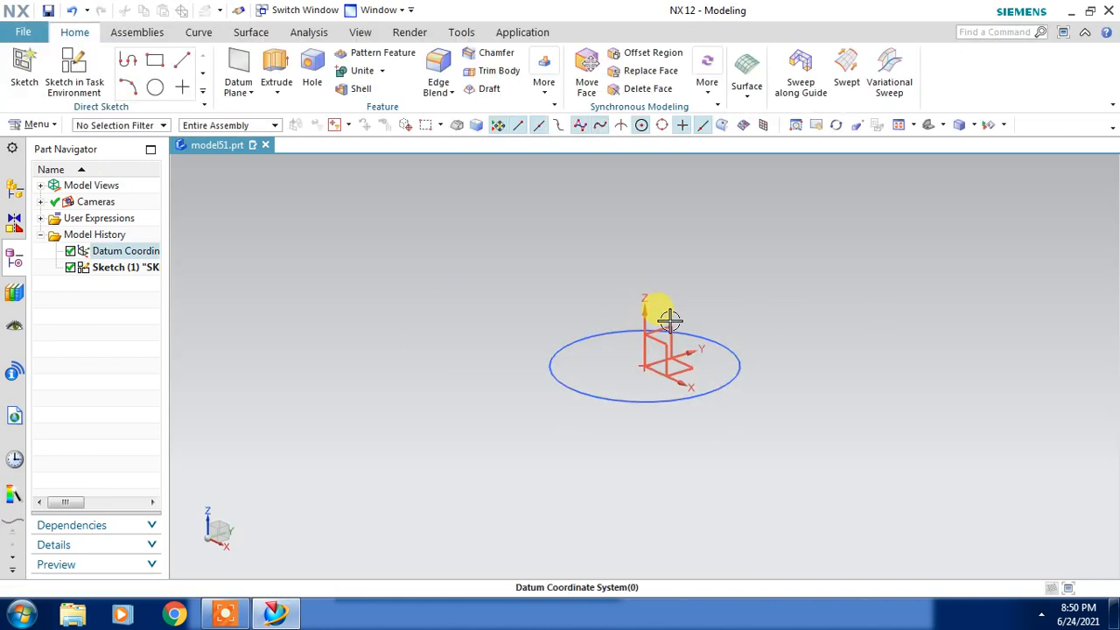
Step: Create a second sketch on the YZ datum plane with the Y axis as the horizontal reference
left_click(75, 70)
left_click(671, 326)
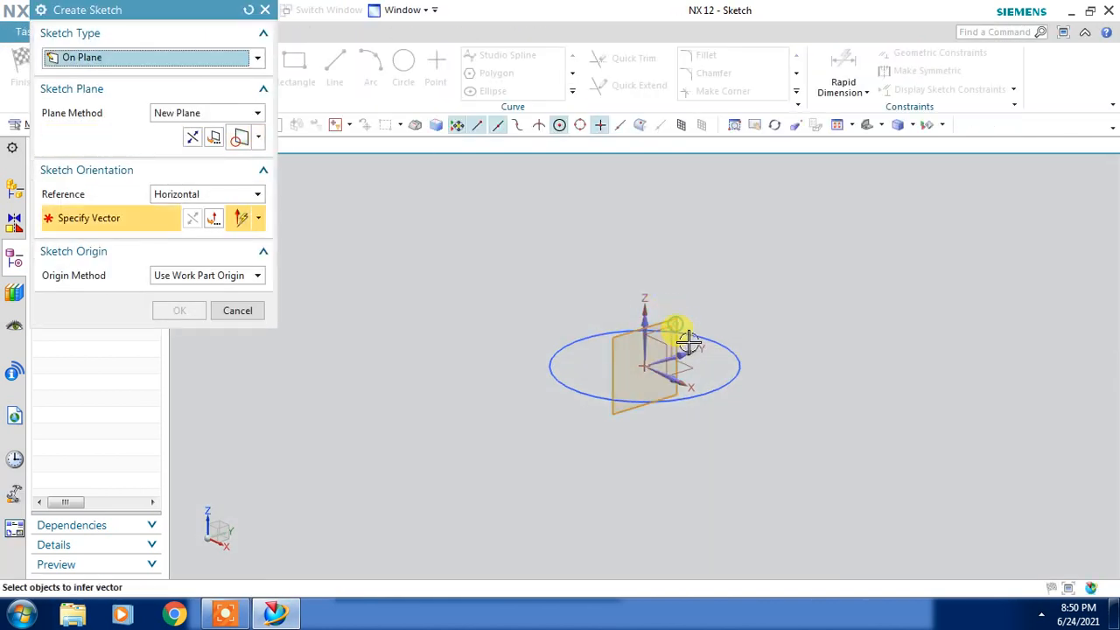
left_click(675, 332)
middle_click(585, 267)
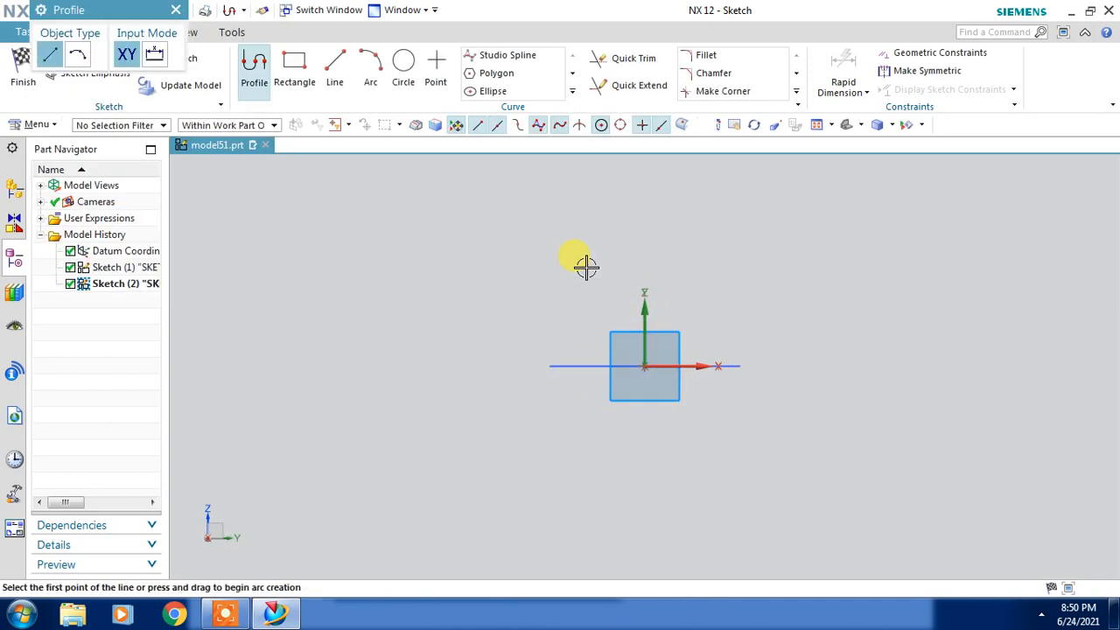
Step: Sketch a narrow upright rectangle about 8 mm wide and 27 mm high just beyond the circle's positive Y side
left_click(285, 75)
left_click(755, 350)
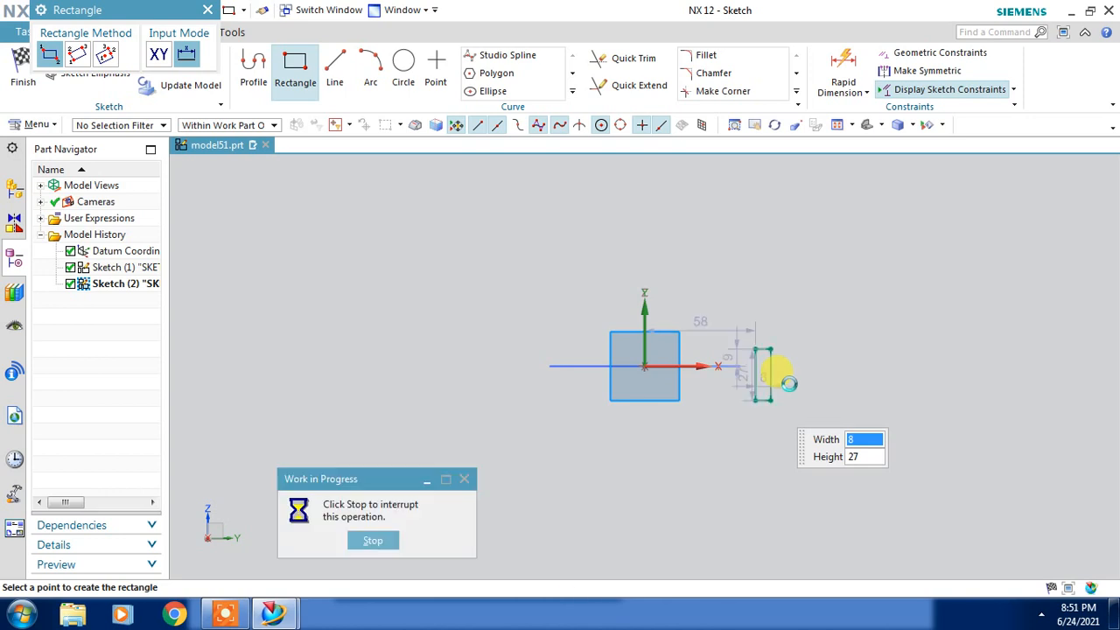
scroll(770, 385, "up", 5)
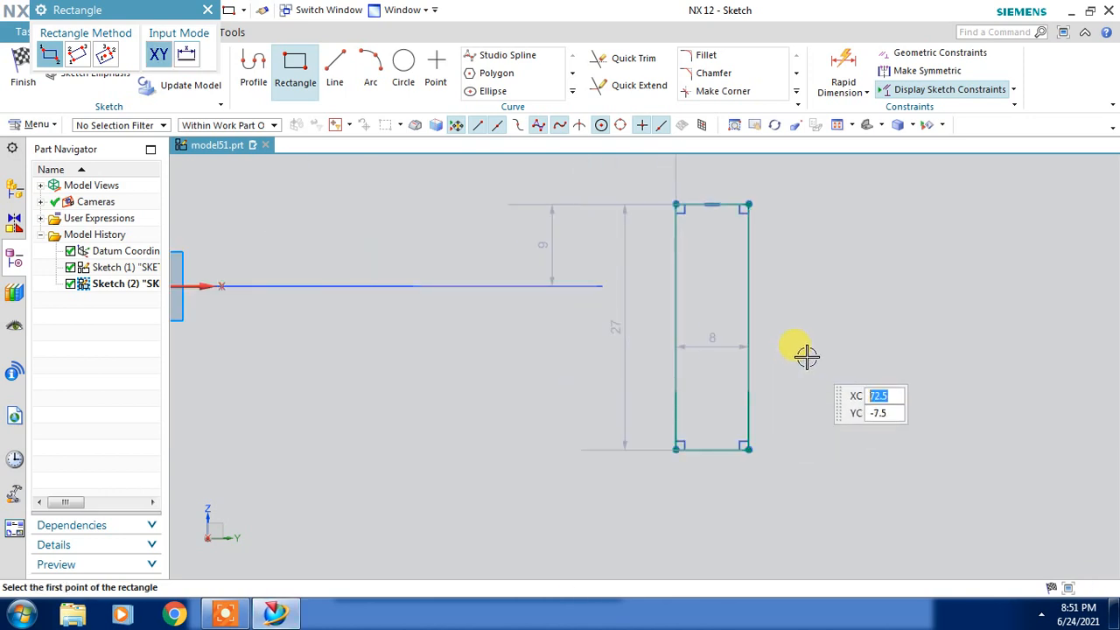
key("Escape")
Step: Set the rectangle's width to 2 mm
left_click(703, 347)
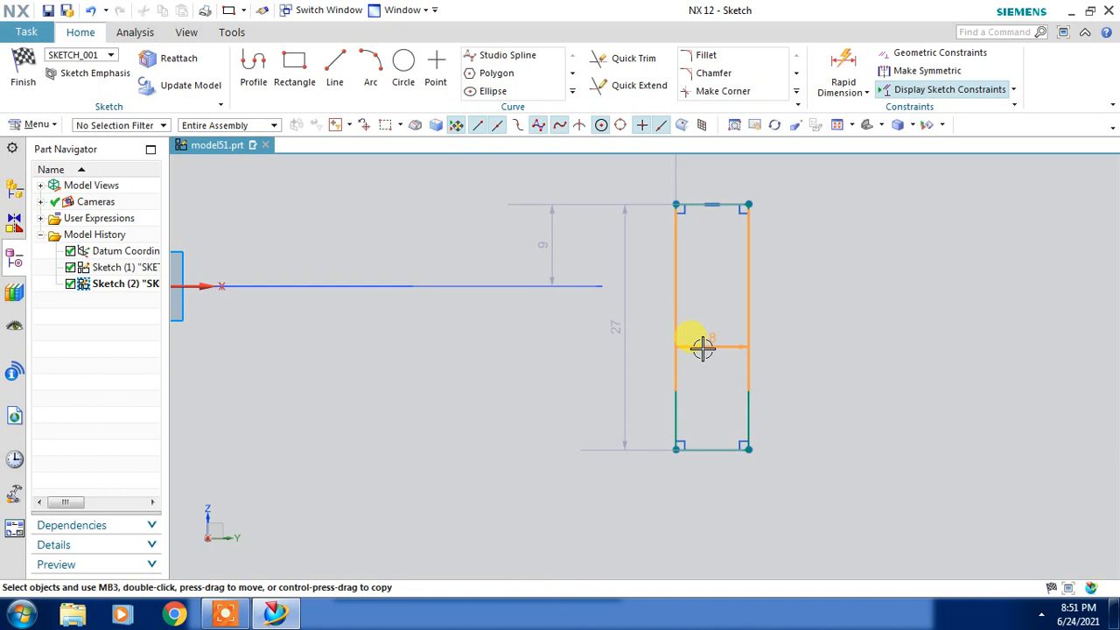
double_click(709, 349)
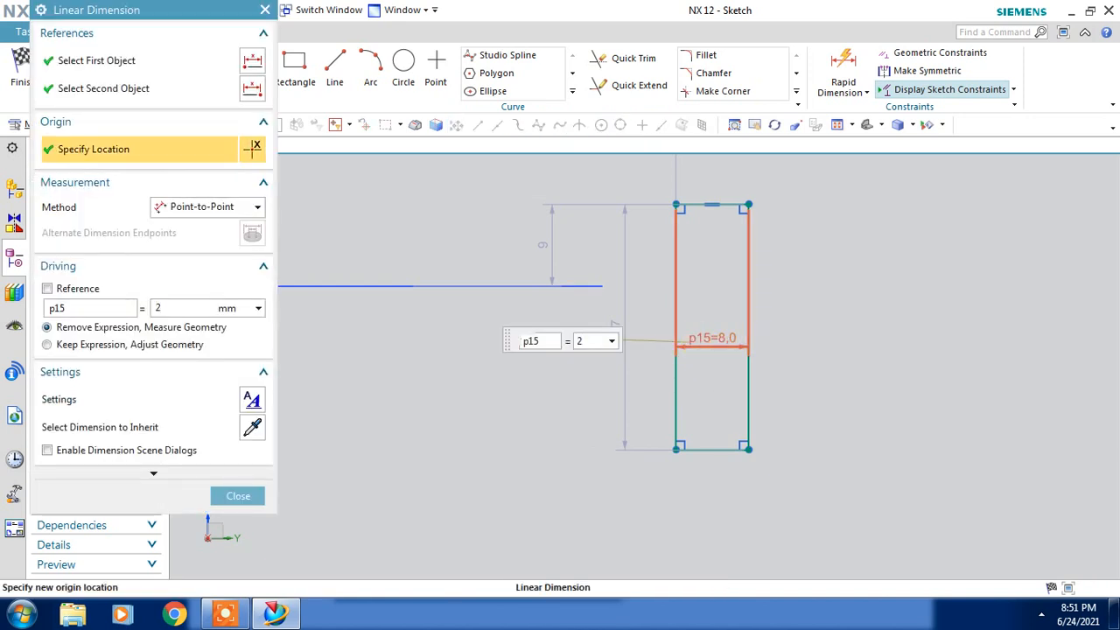
type("2")
key("Return")
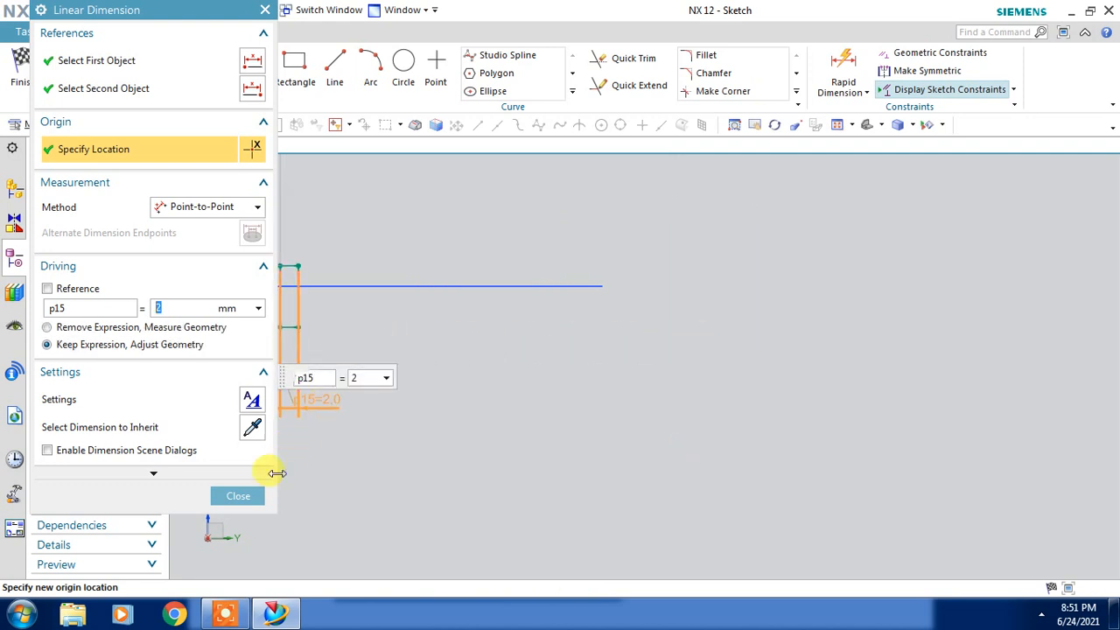
left_click(250, 498)
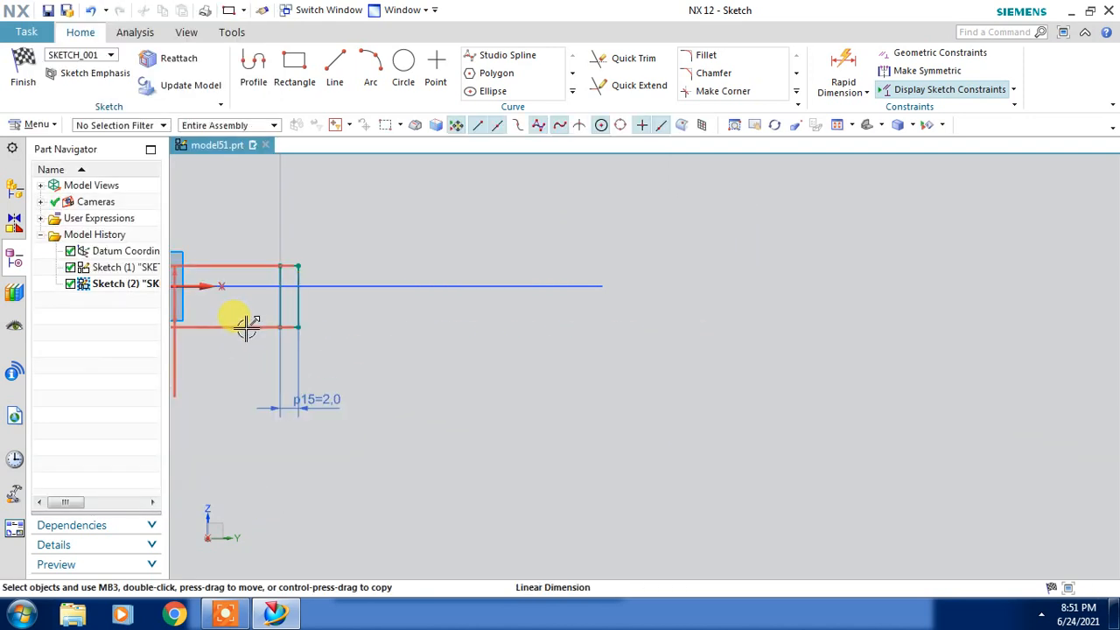
Step: Set the rectangle's height to 20 mm
double_click(382, 309)
type("2")
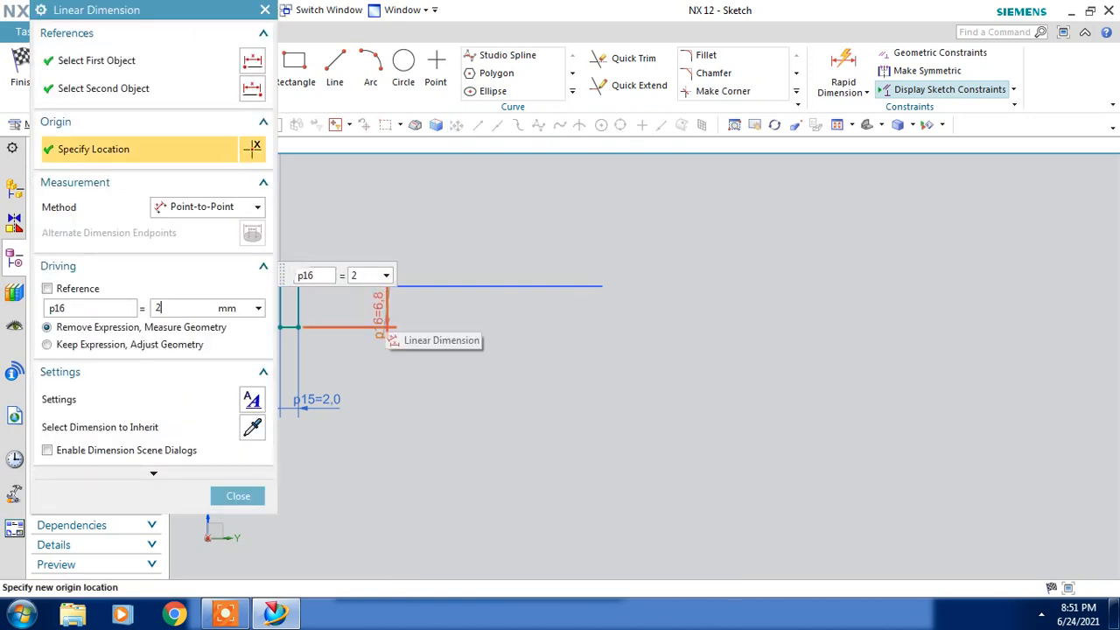
type("0")
key("Return")
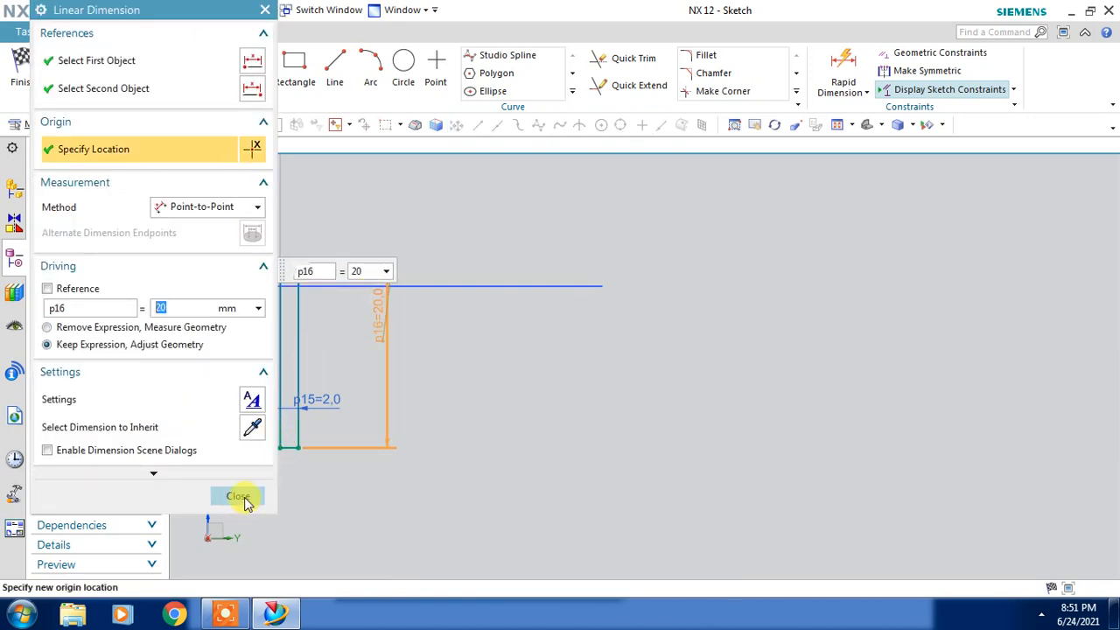
left_click(238, 497)
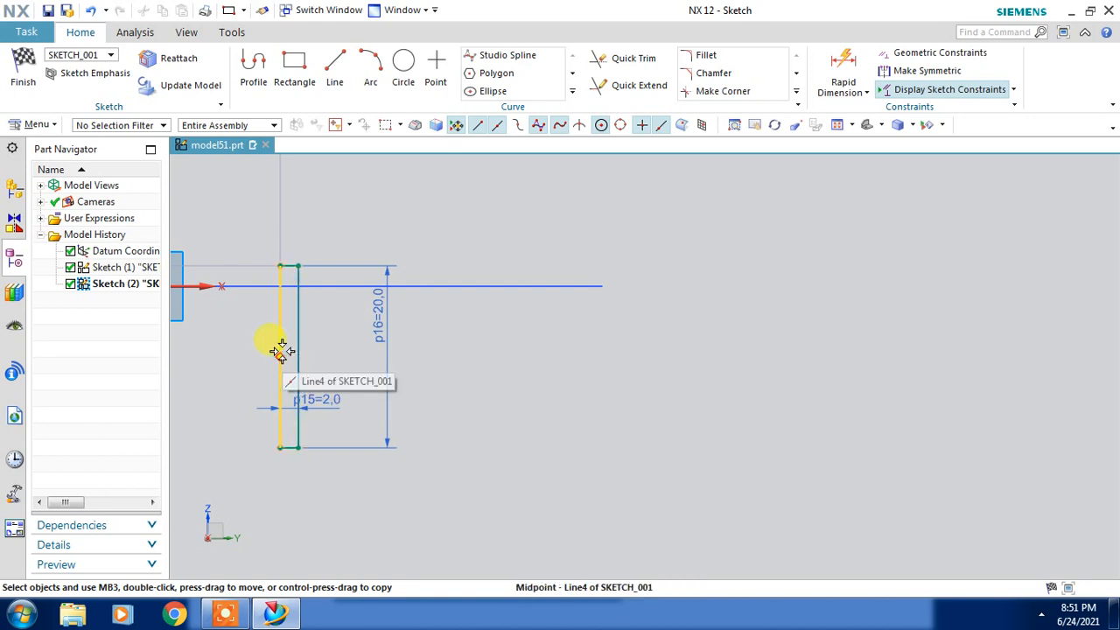
Step: Constrain the midpoint of the rectangle's left edge to lie on the horizontal sketch axis
mouse_move(275, 338)
left_mouse_down()
mouse_move(367, 322)
mouse_move(499, 355)
left_mouse_up()
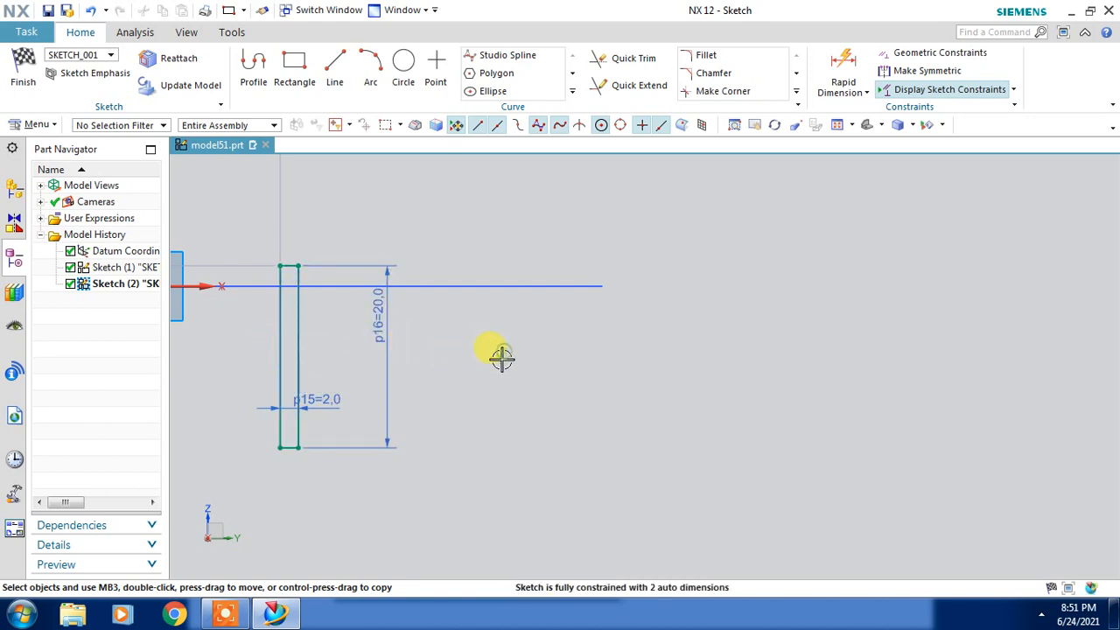
left_click(279, 358)
left_click(211, 287)
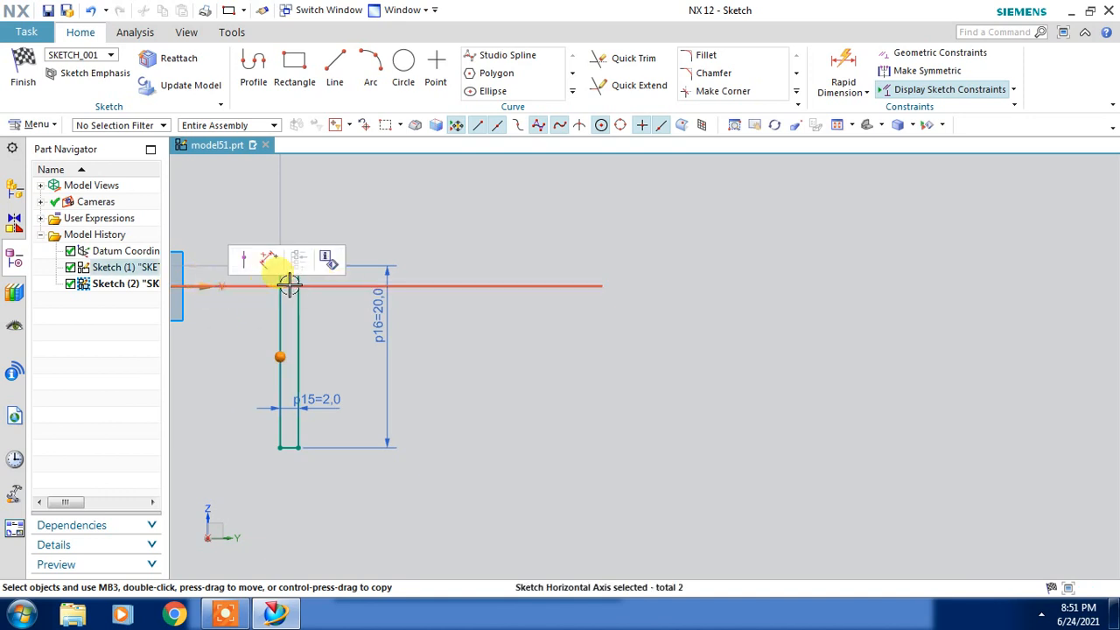
left_click(242, 258)
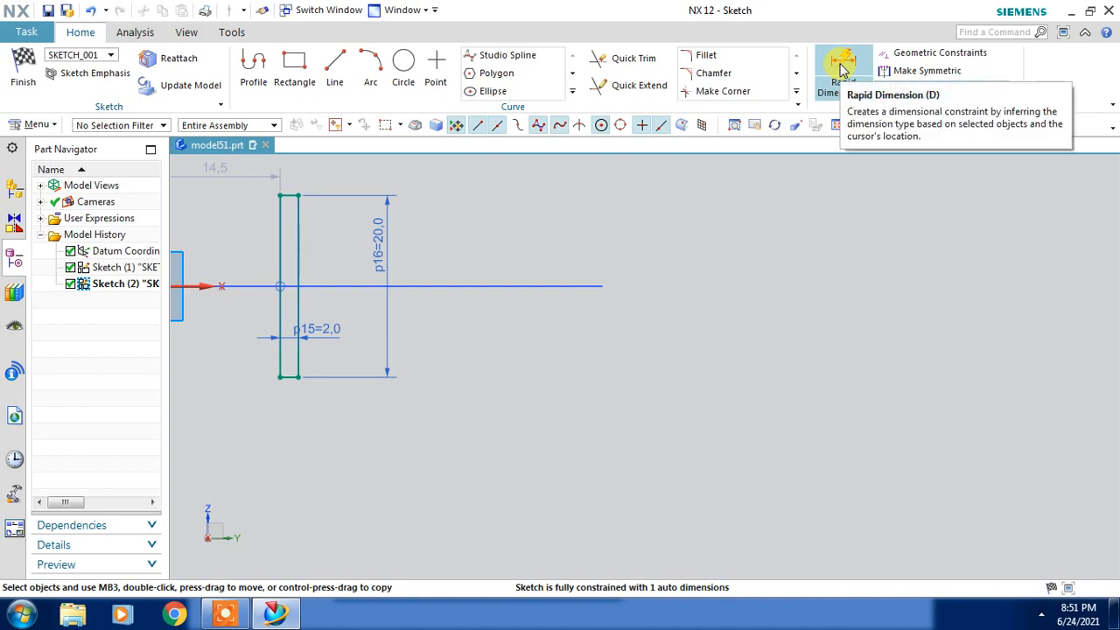
Step: Dimension the midpoint of the rectangle's top edge 49 mm from the vertical sketch axis
key("d")
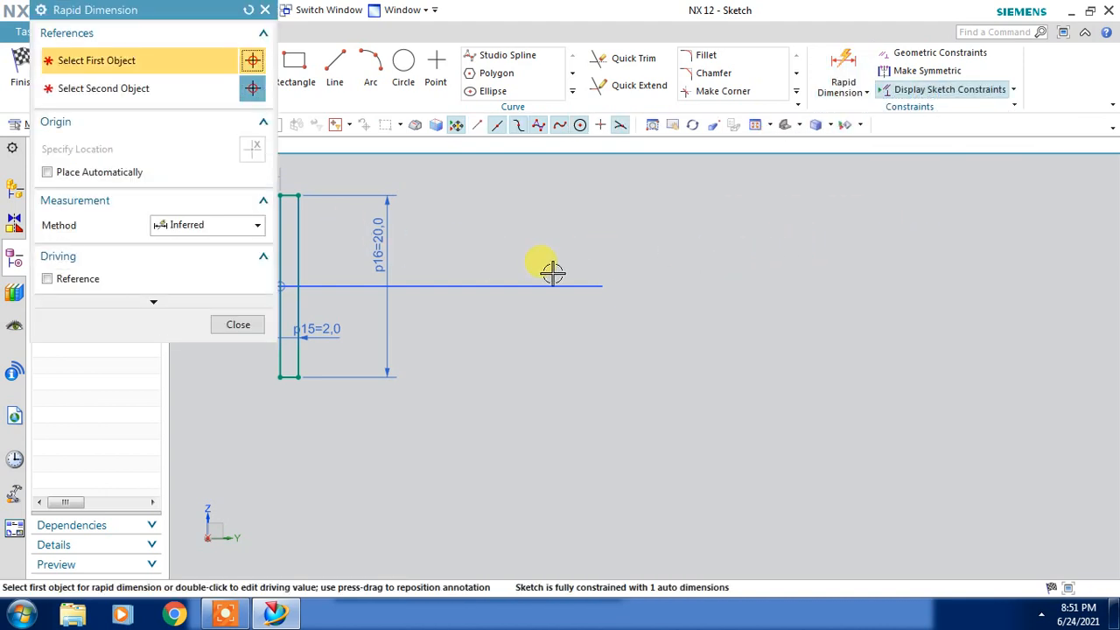
scroll(597, 295, "down", 3)
scroll(475, 249, "up", 5)
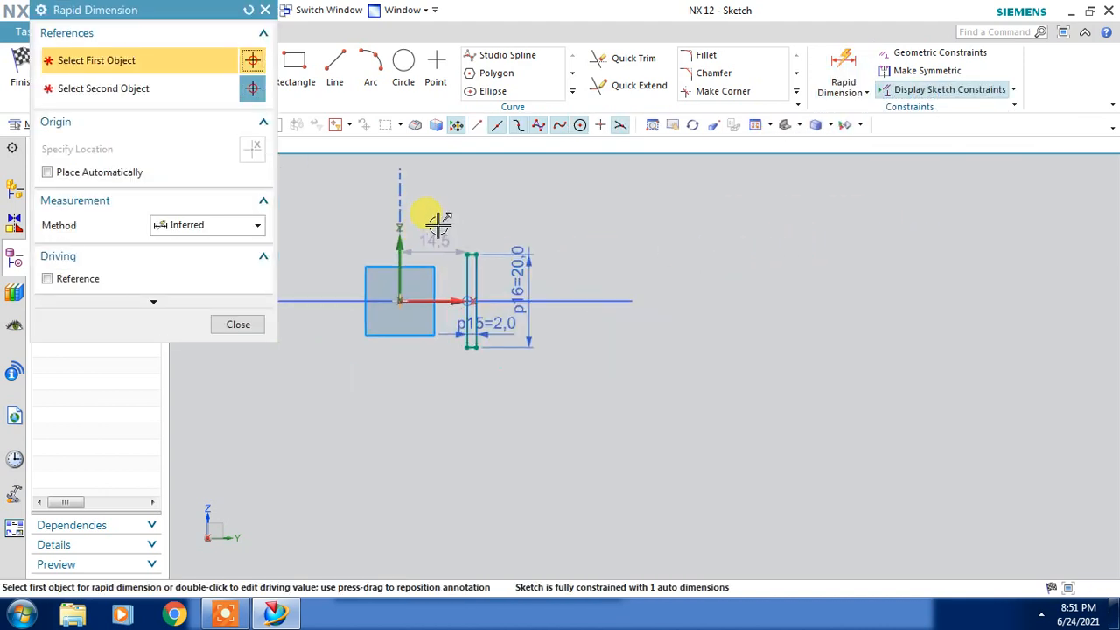
left_click(489, 261)
left_click(266, 354)
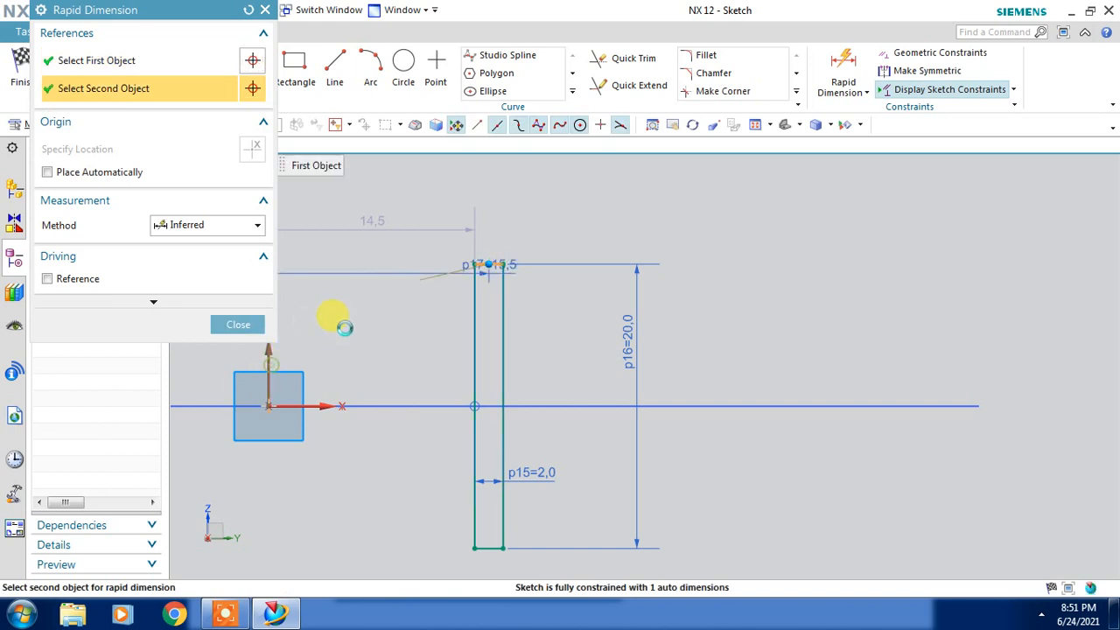
left_click(372, 324)
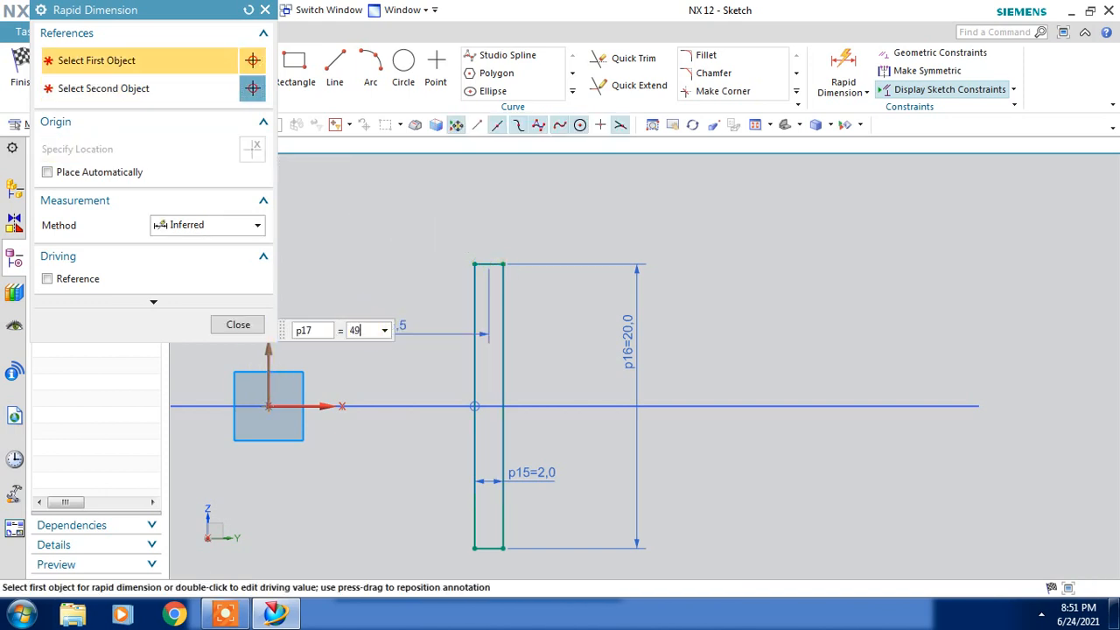
type("49")
key("Return")
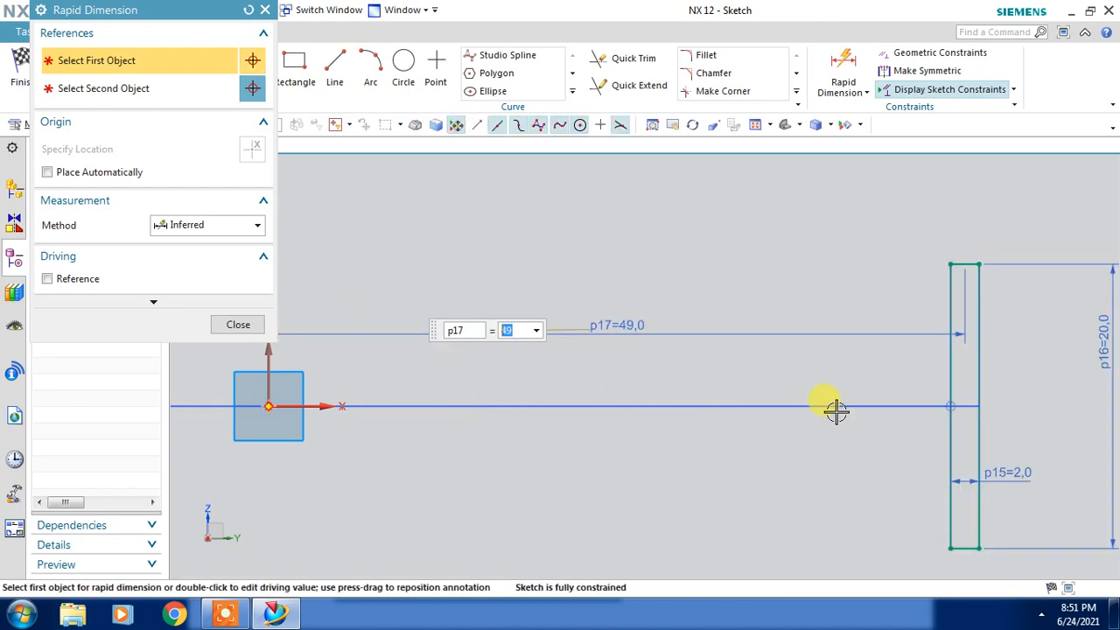
left_click(238, 324)
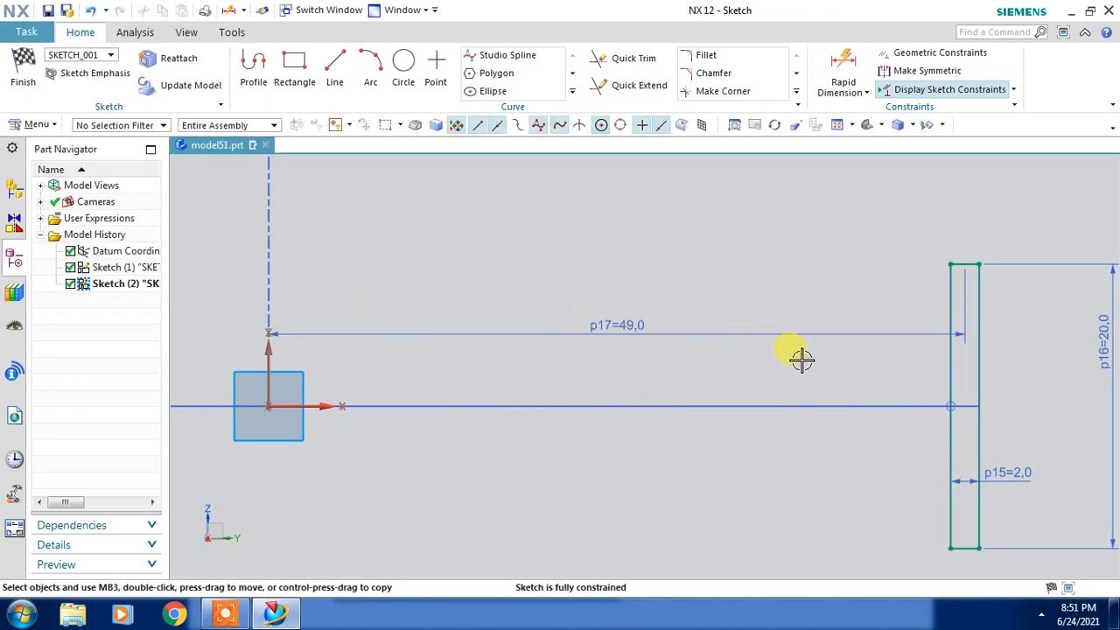
Step: Round the rectangle's top and bottom ends with 1 mm radius fillets
left_click(706, 56)
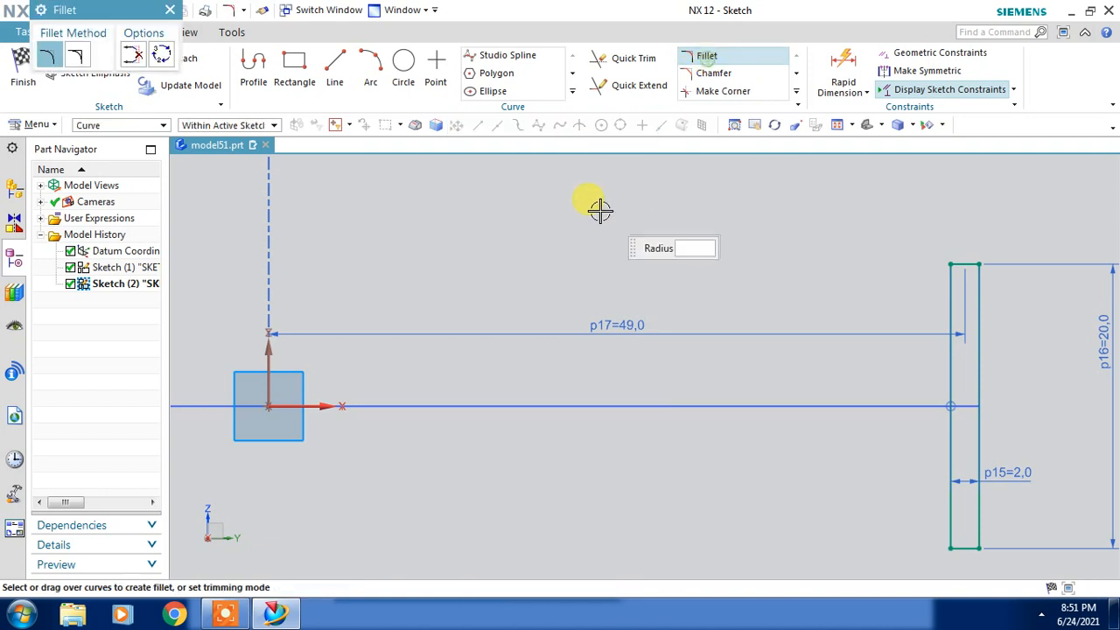
left_click(954, 265)
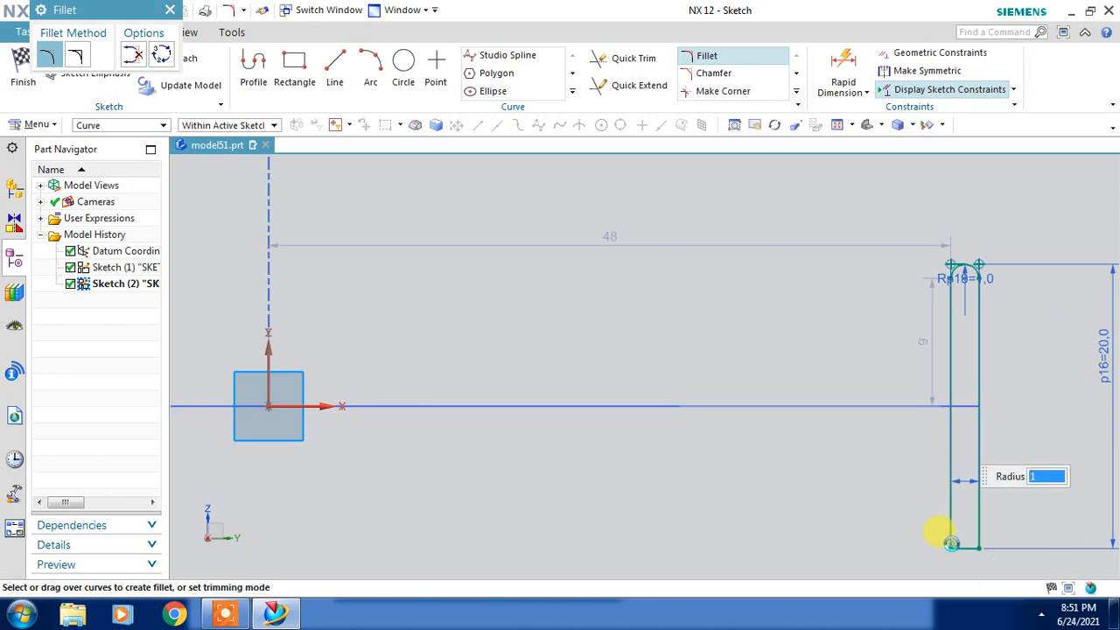
left_click(954, 544)
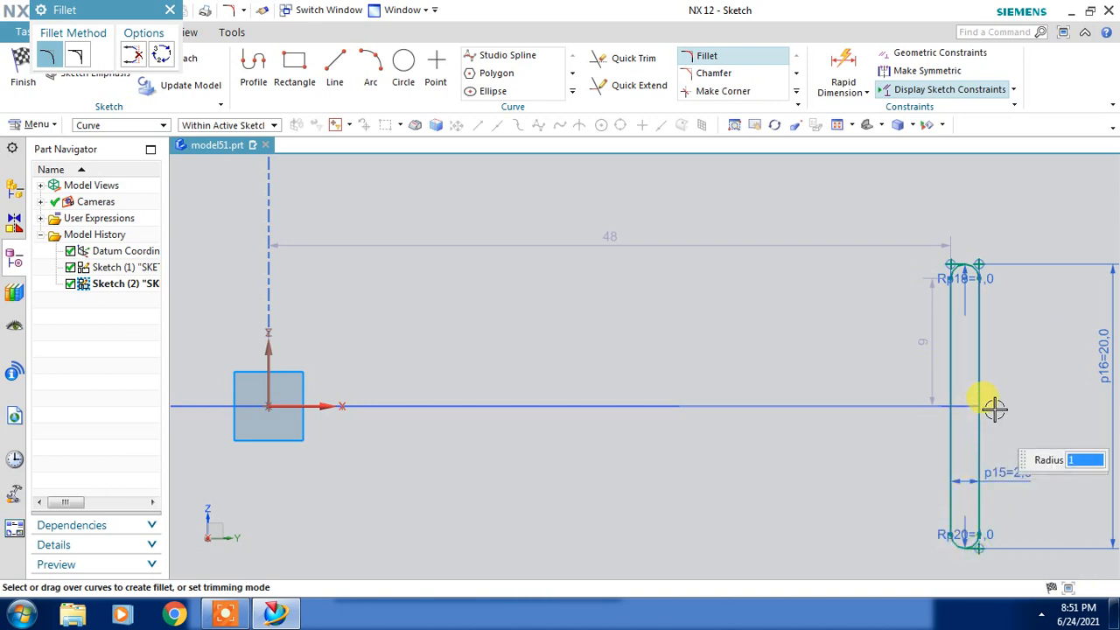
key("Escape")
Step: Convert the leftover straight segments at the rounded profile's top and bottom to reference lines and finish the sketch
scroll(949, 258, "up", 4)
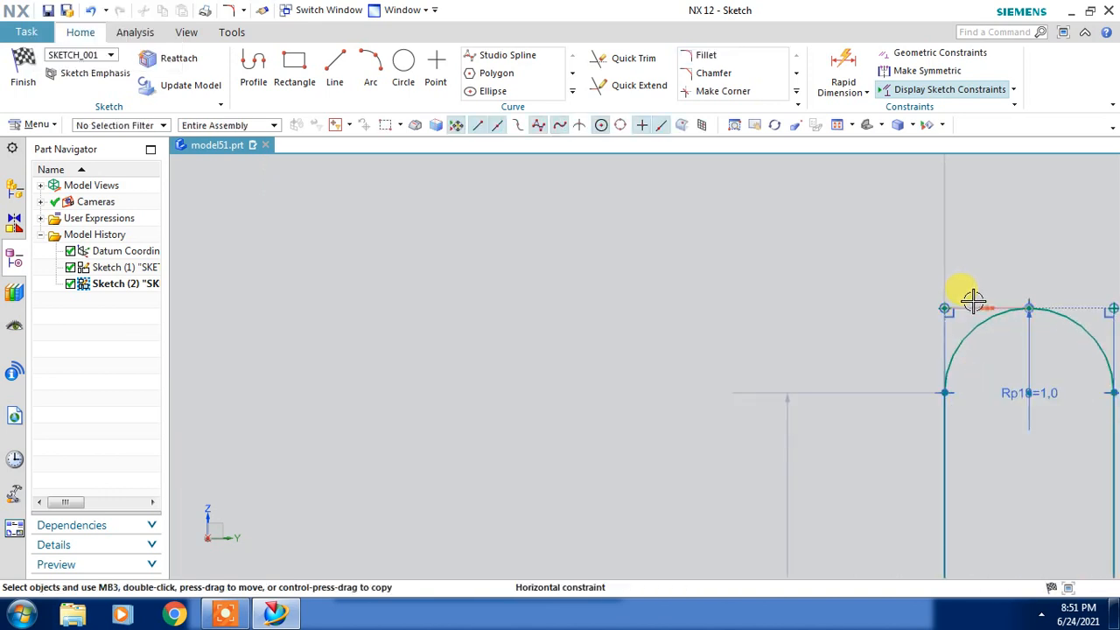
left_click(966, 304)
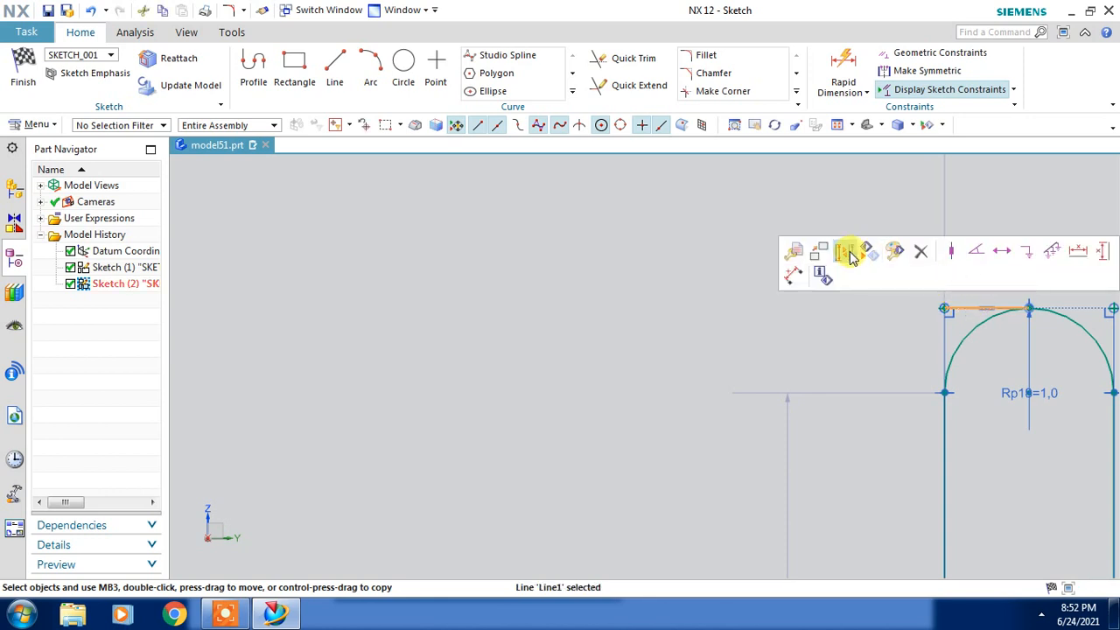
left_click(848, 254)
scroll(852, 288, "down", 9)
scroll(901, 496, "up", 8)
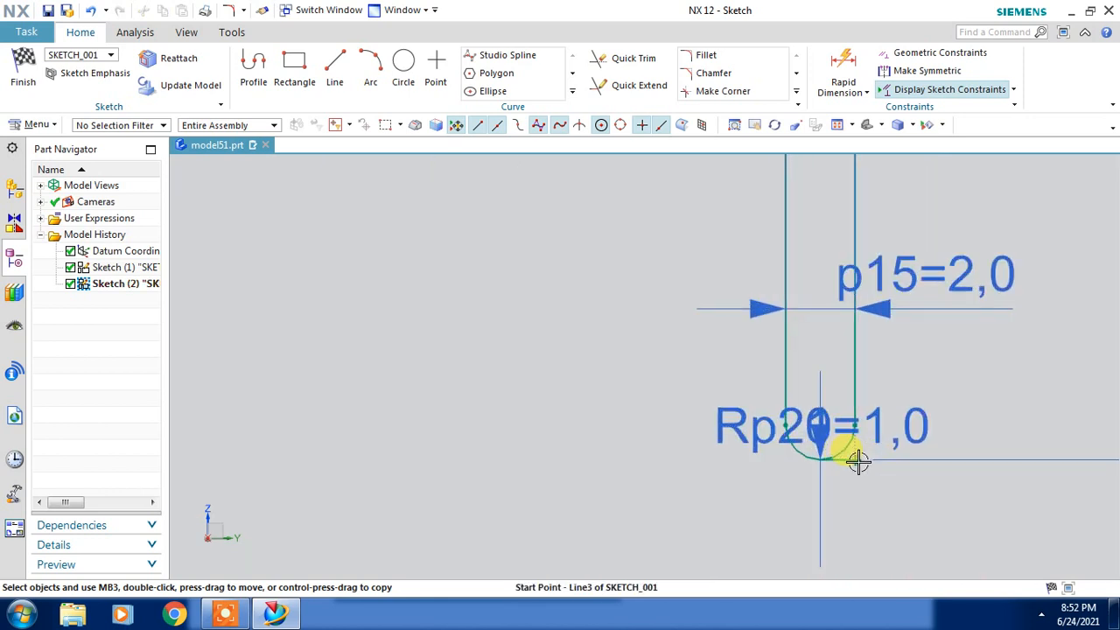
left_click(820, 453)
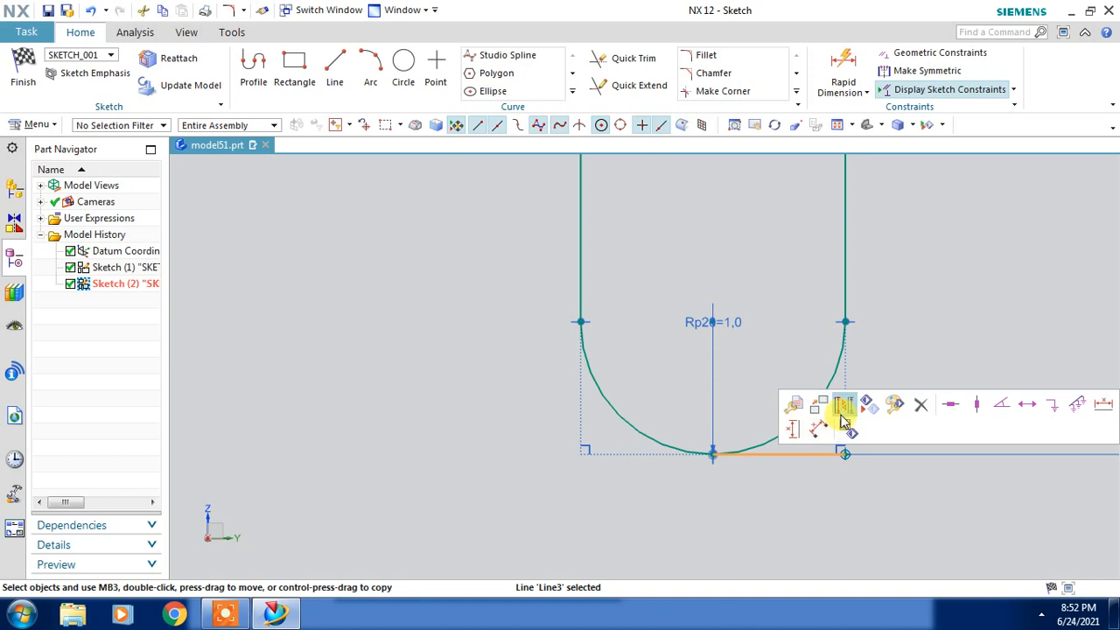
left_click(844, 405)
left_click(35, 90)
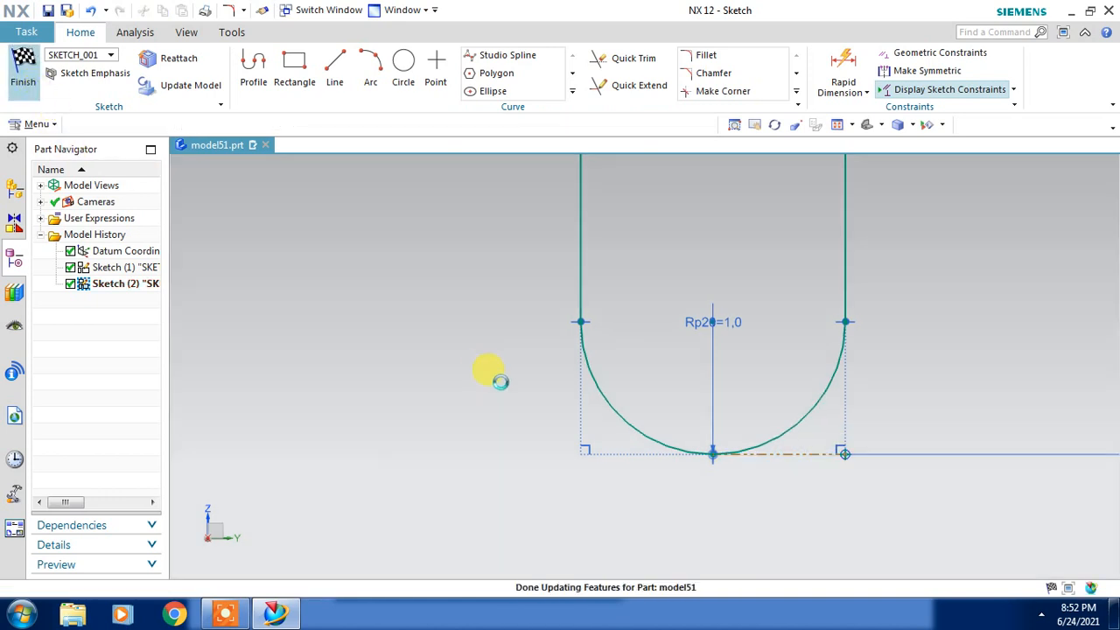
scroll(691, 350, "up", 5)
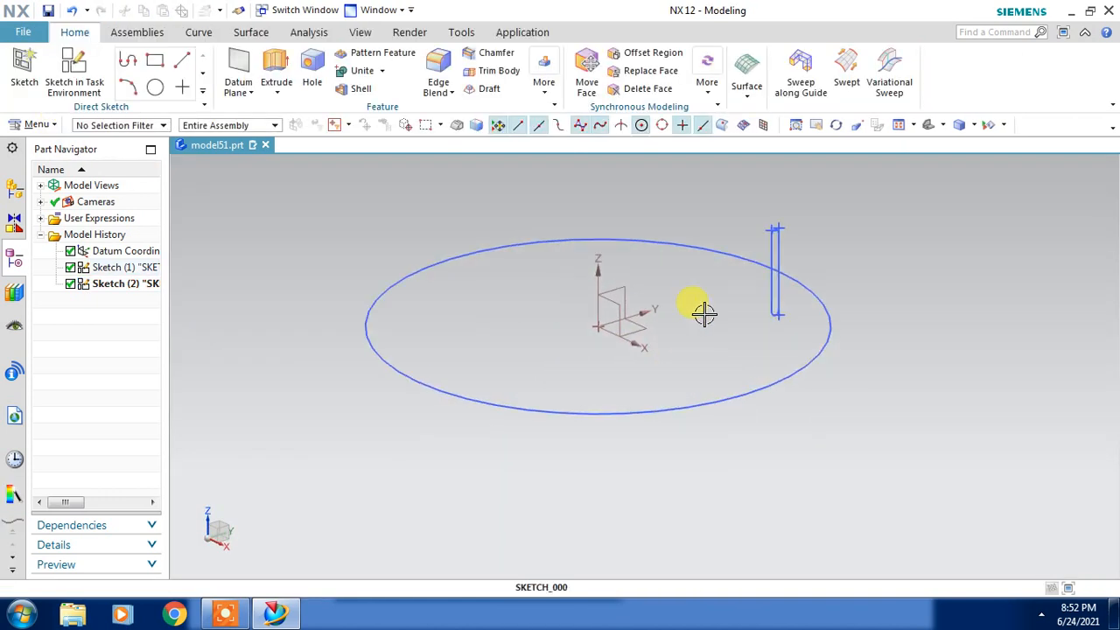
Step: Set up a Swept feature with the rounded profile as section and the 100 mm circle as guide
scroll(709, 263, "down", 1)
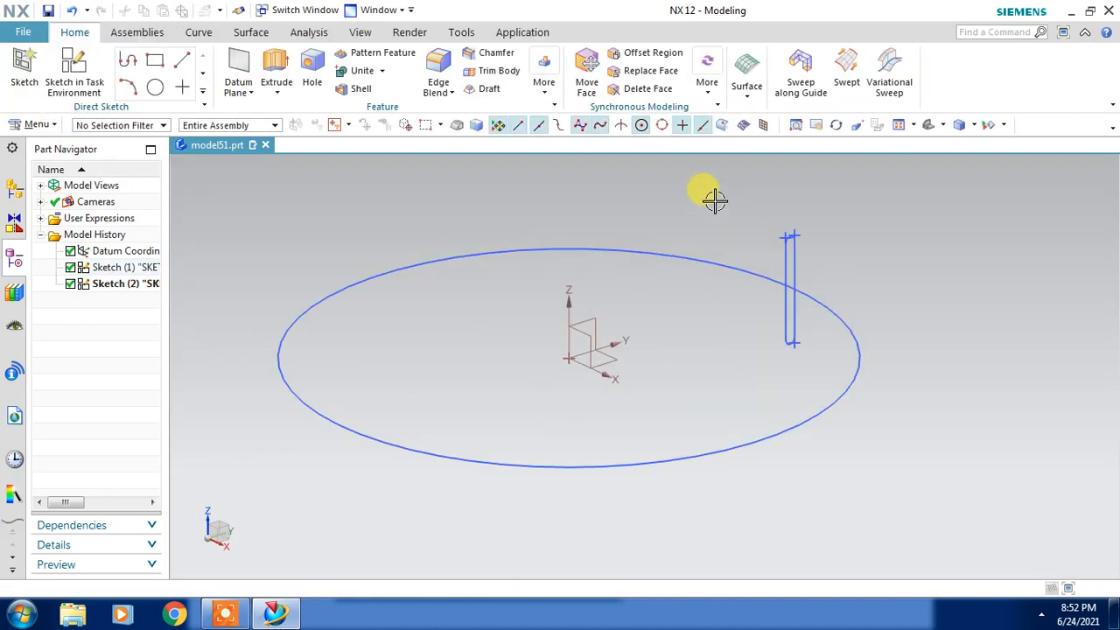
left_click(844, 83)
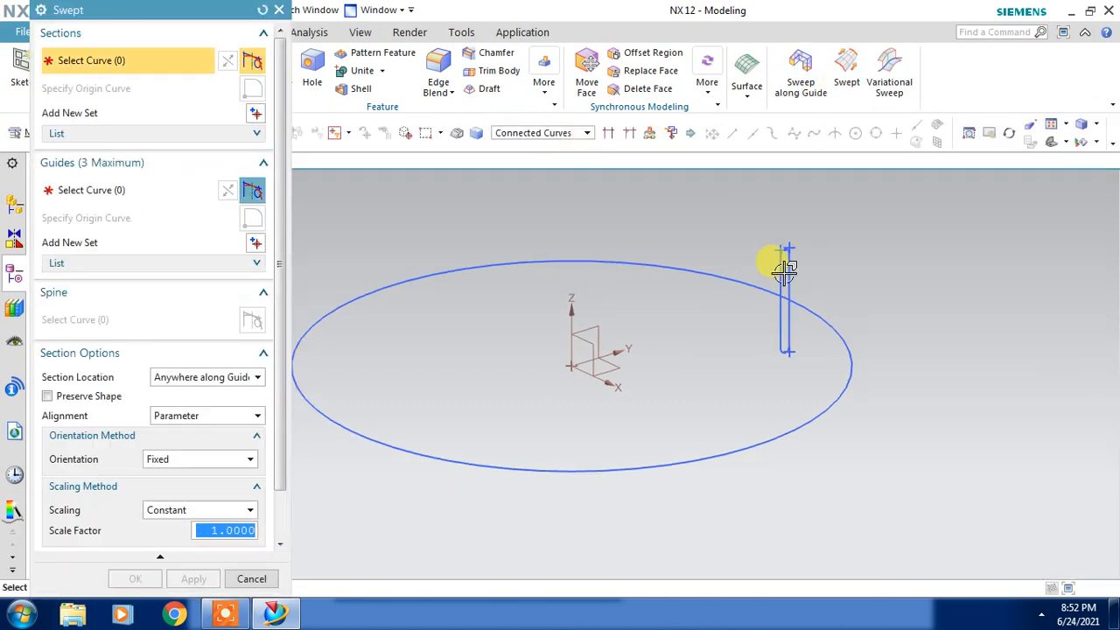
left_click(831, 265)
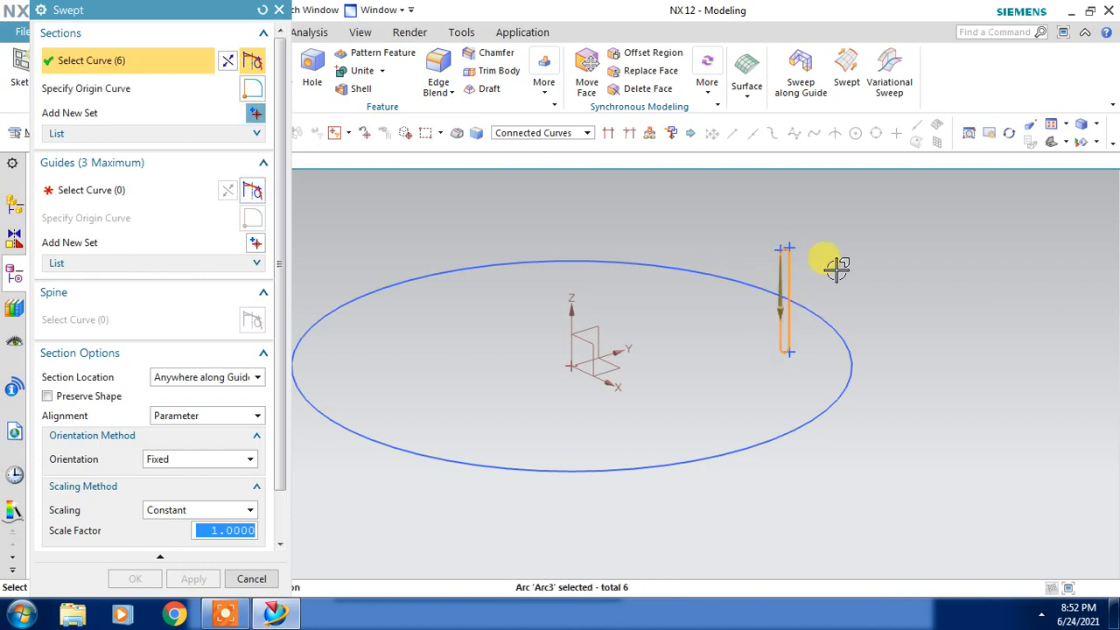
left_click(145, 190)
left_click(597, 260)
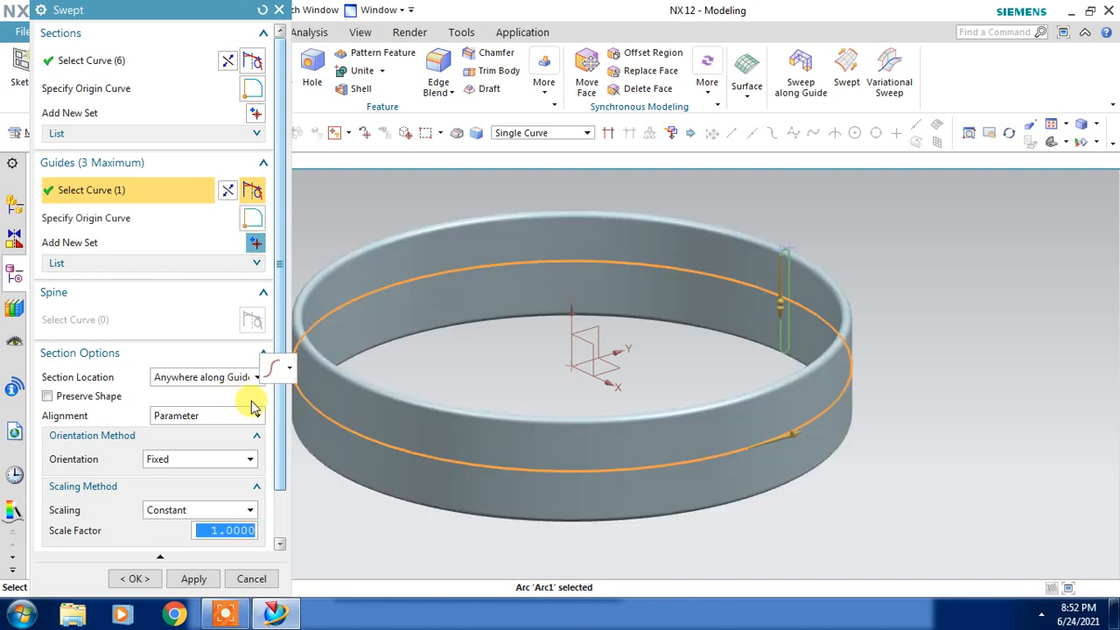
scroll(630, 324, "down", 2)
middle_click_drag(630, 325, 479, 371)
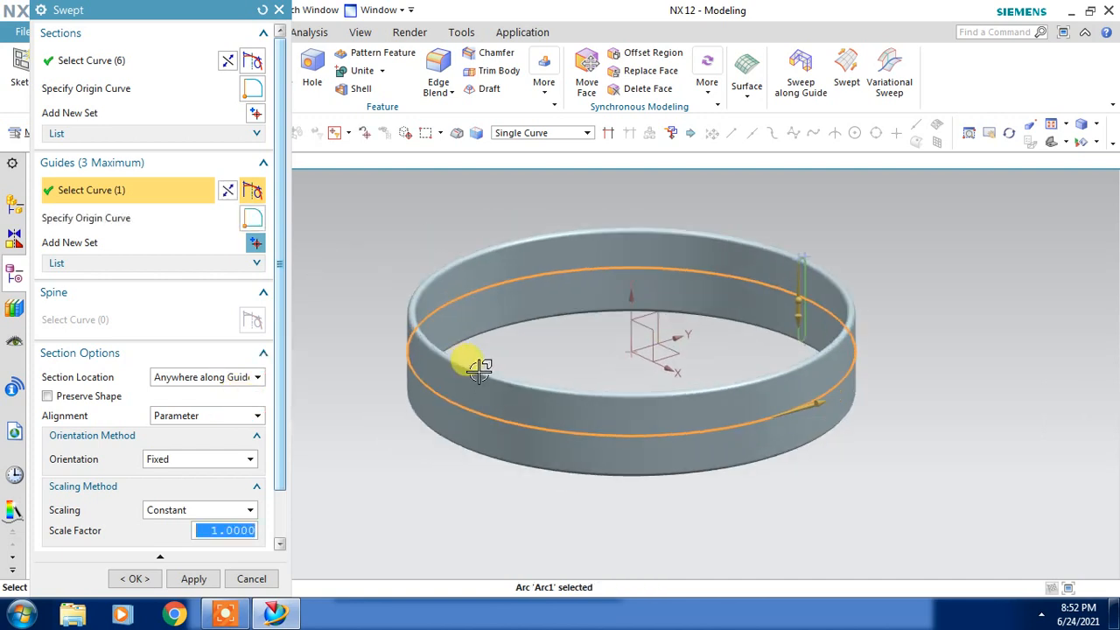
Step: Set the sweep's orientation method to Angular Law
left_click_drag(277, 376, 273, 429)
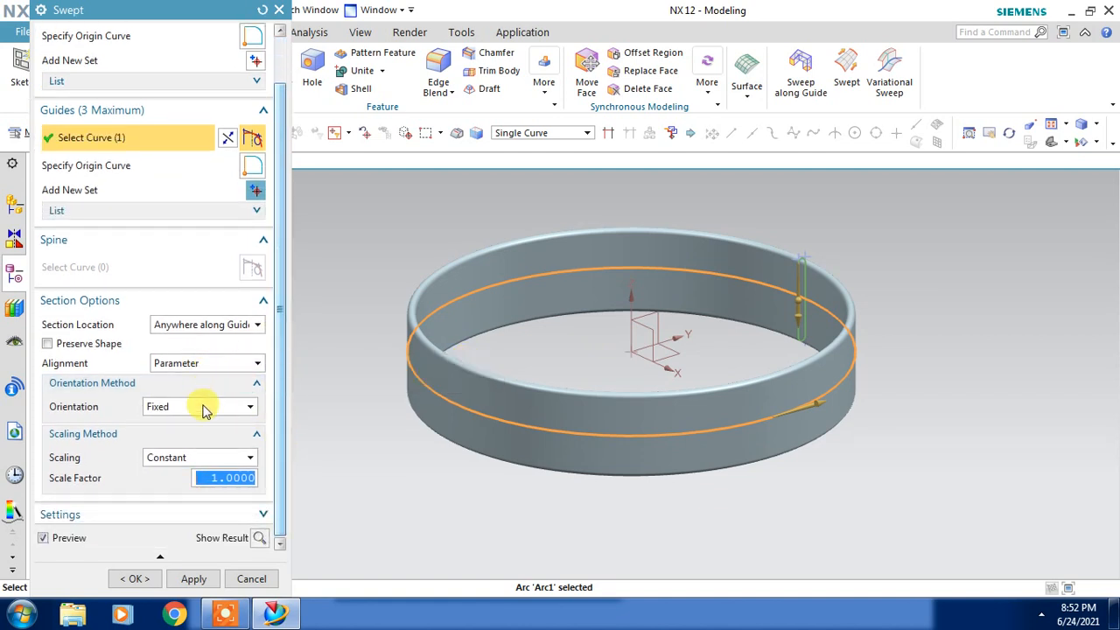
left_click(203, 407)
left_click(208, 495)
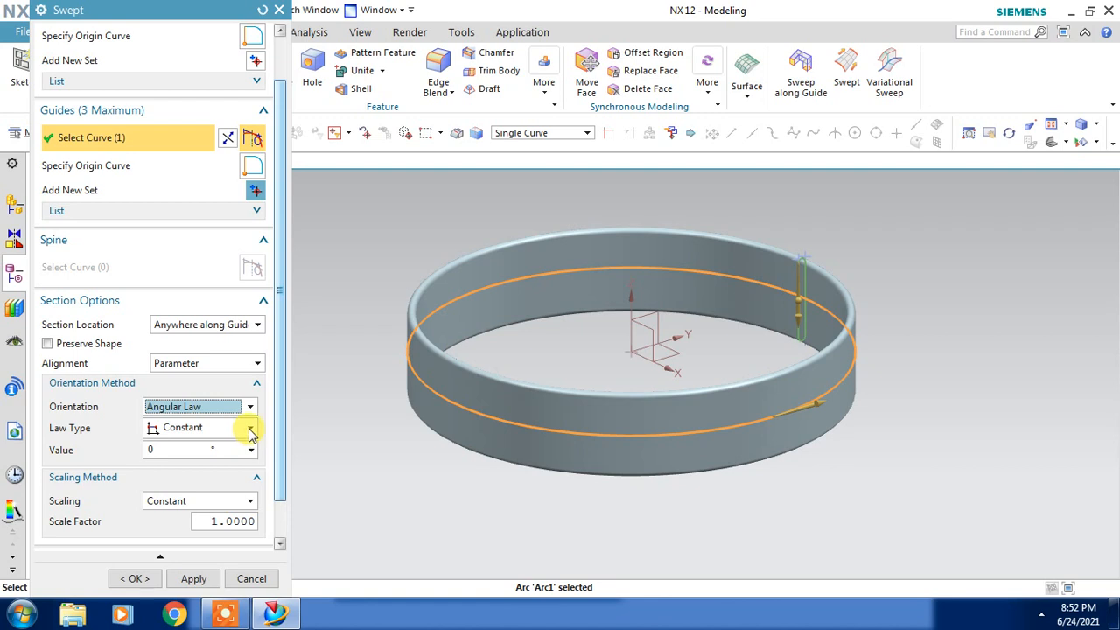
Step: Try constant angular law values of 360° and 45° for the sweep, previewing the result of each
left_click(190, 451)
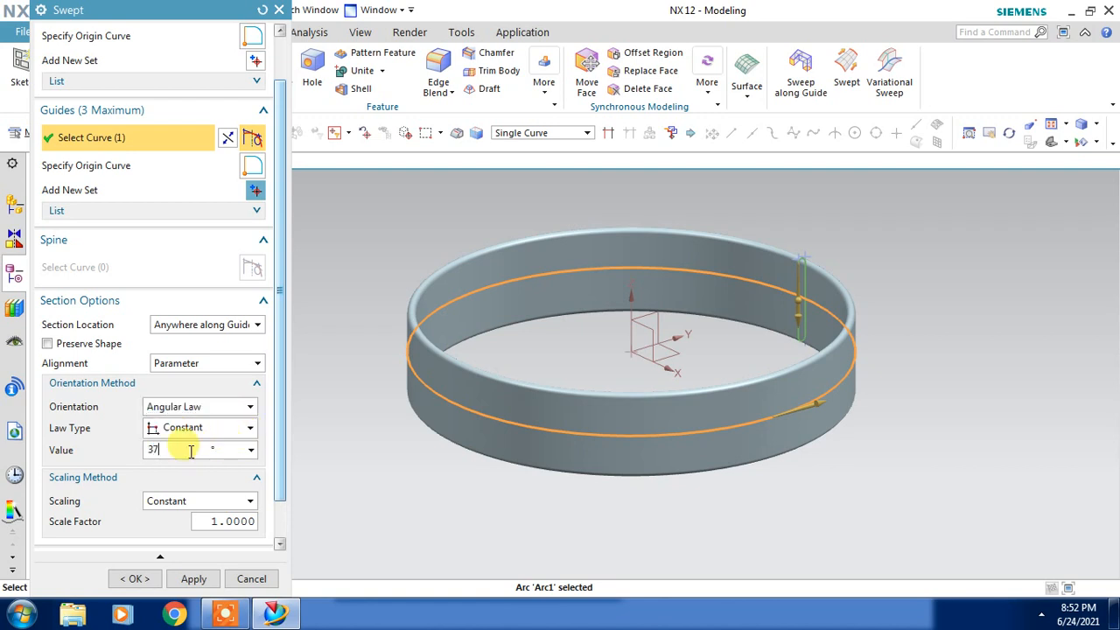
scroll(282, 435, "down", 1)
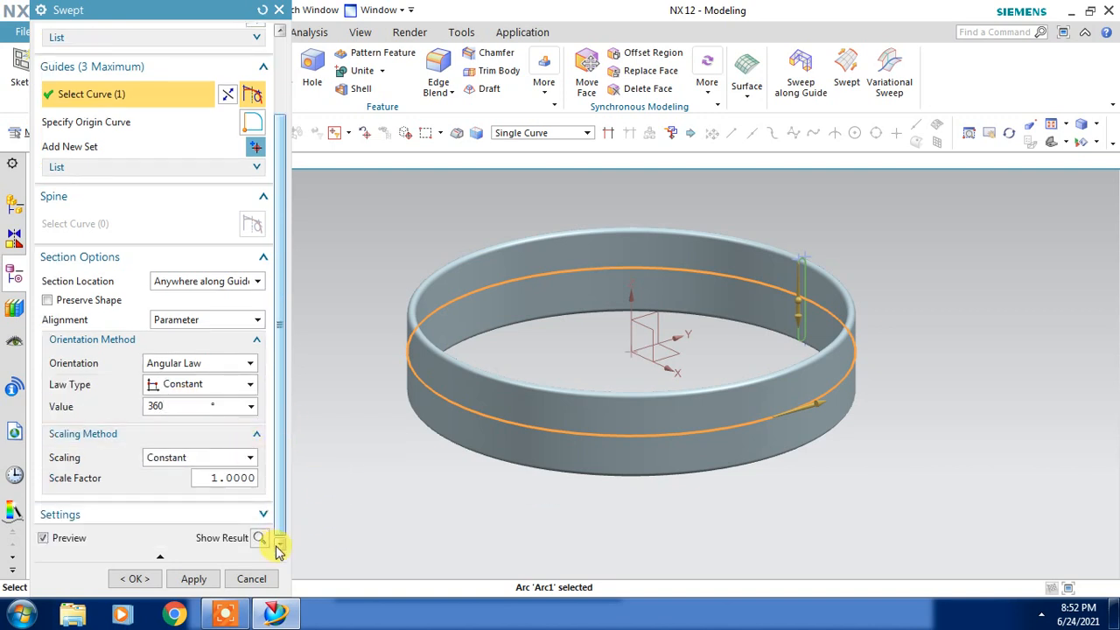
key("Return")
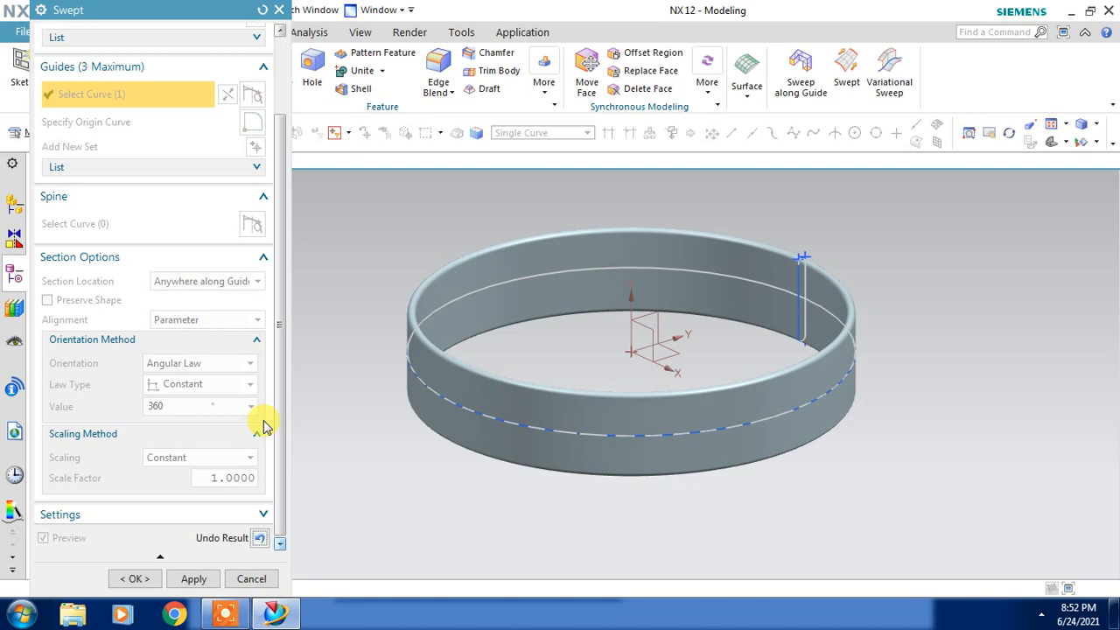
left_click(259, 539)
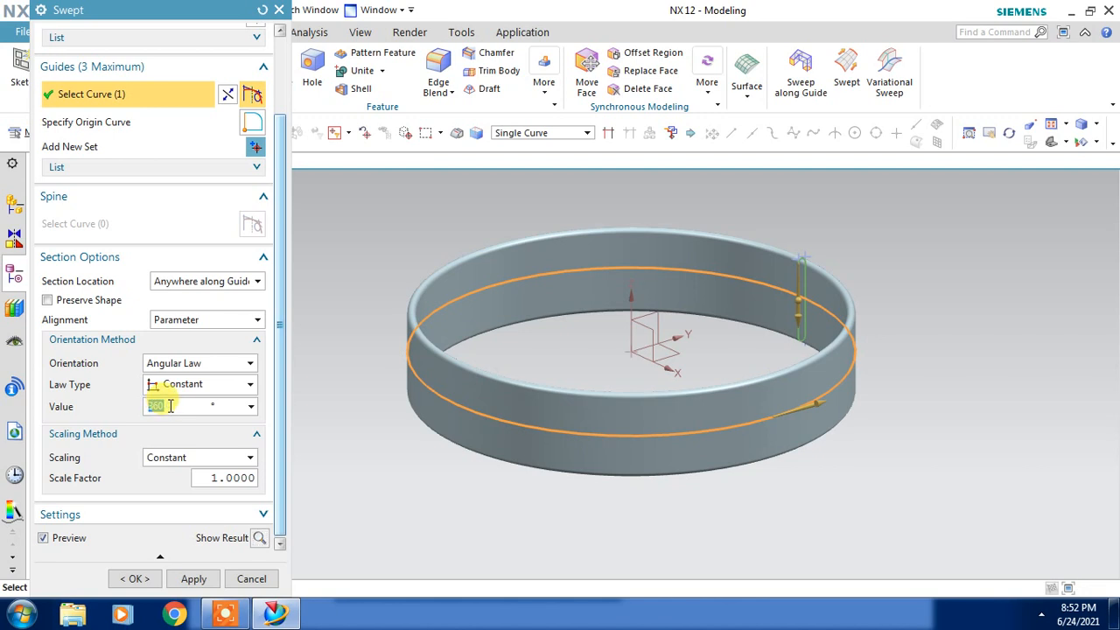
left_click(264, 515)
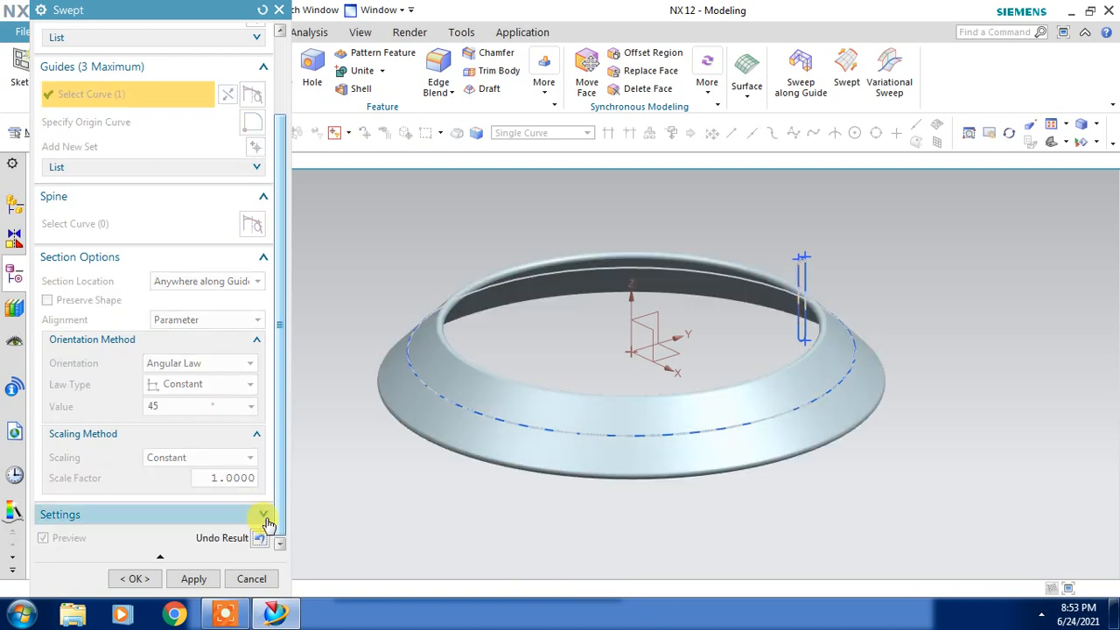
left_click(259, 536)
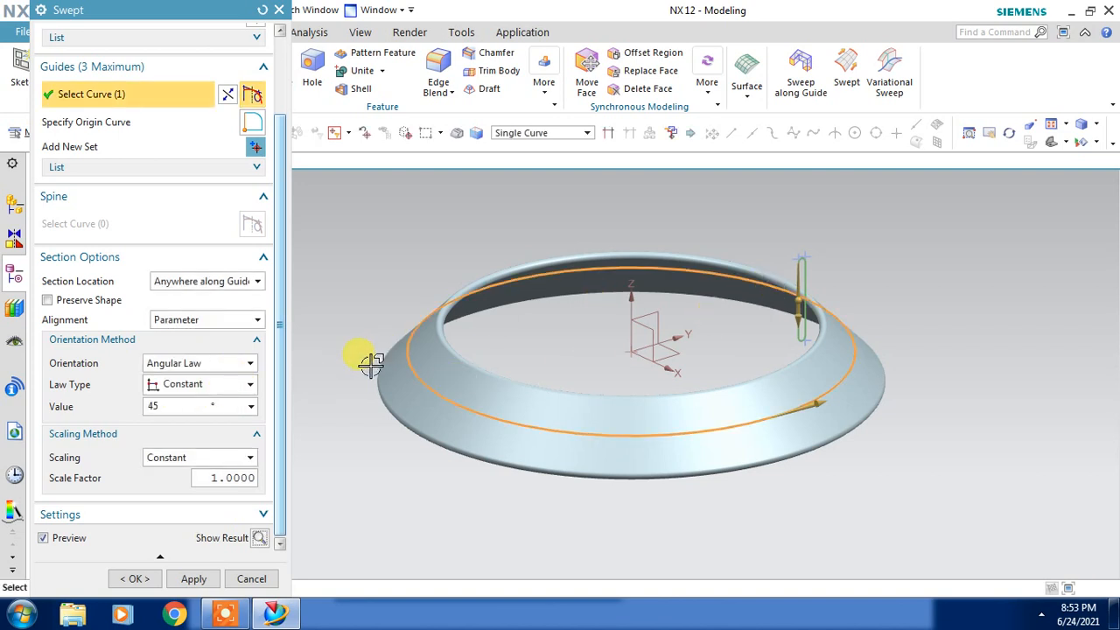
Step: Switch the angular law to Linear from 0° at the start to 360° at the end and create the sweep
left_click(217, 390)
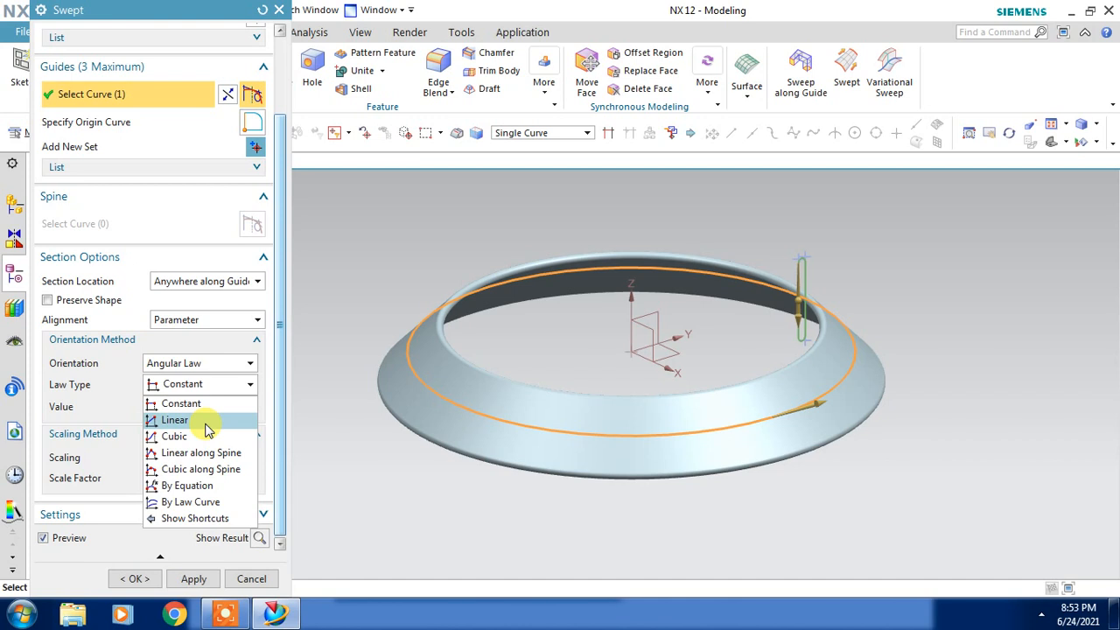
left_click(209, 421)
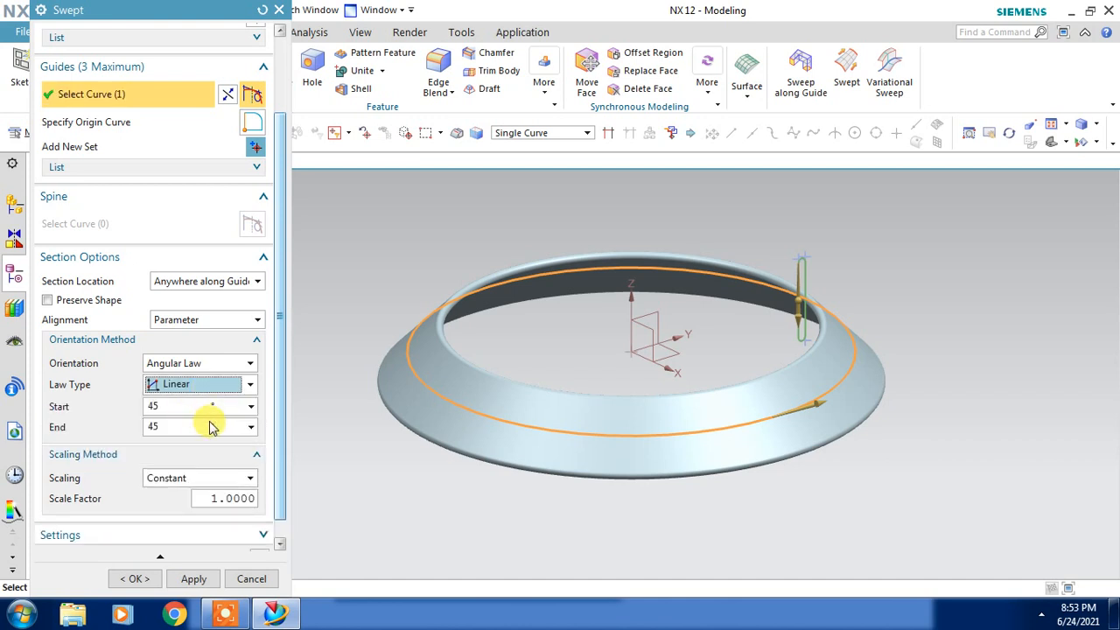
left_click(199, 408)
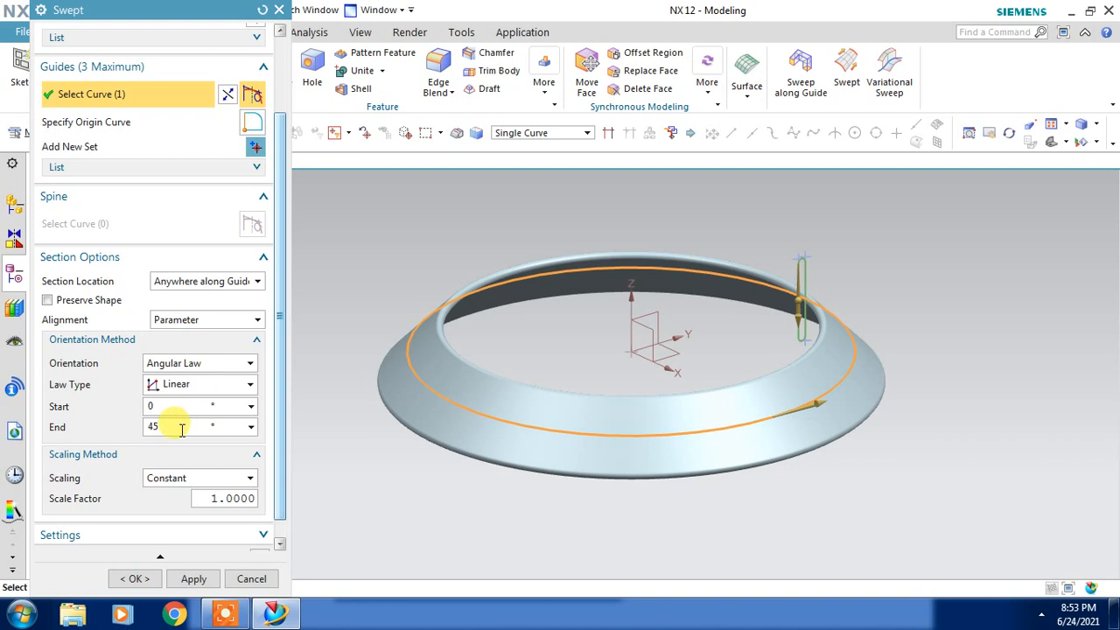
double_click(182, 428)
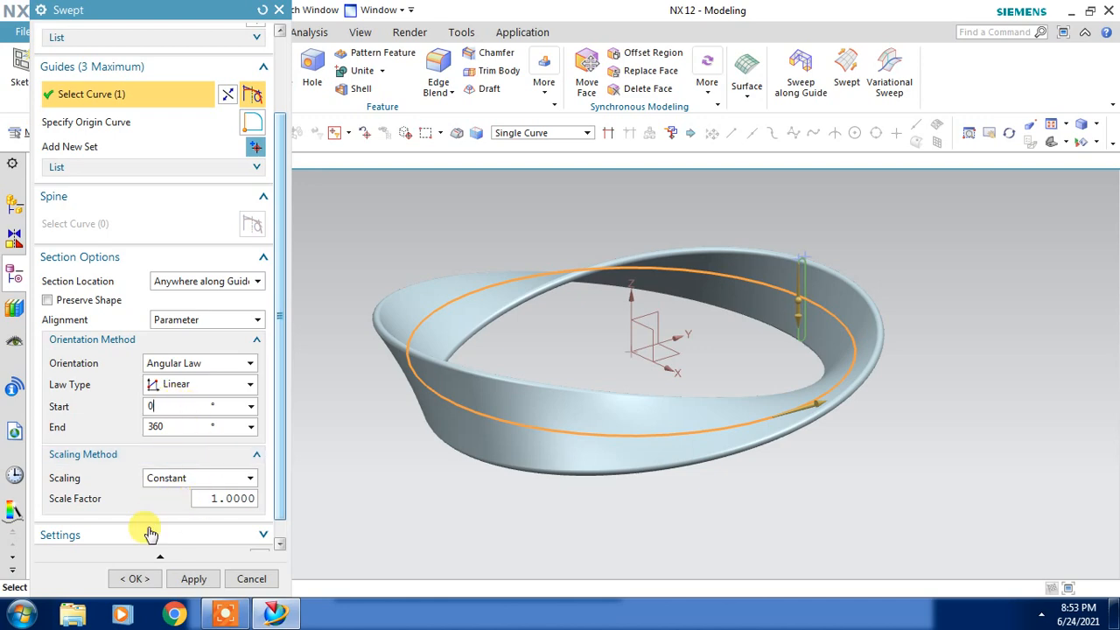
left_click(140, 578)
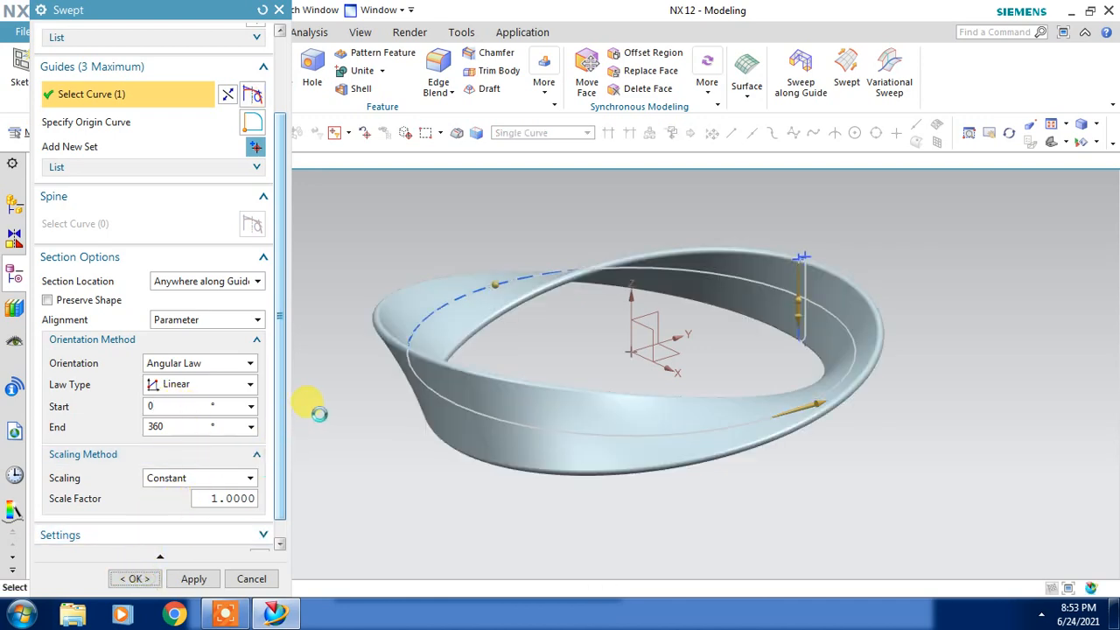
Step: Change the display color of the swept ring to Pale Blue
middle_click_drag(936, 307, 908, 333)
left_click(876, 330)
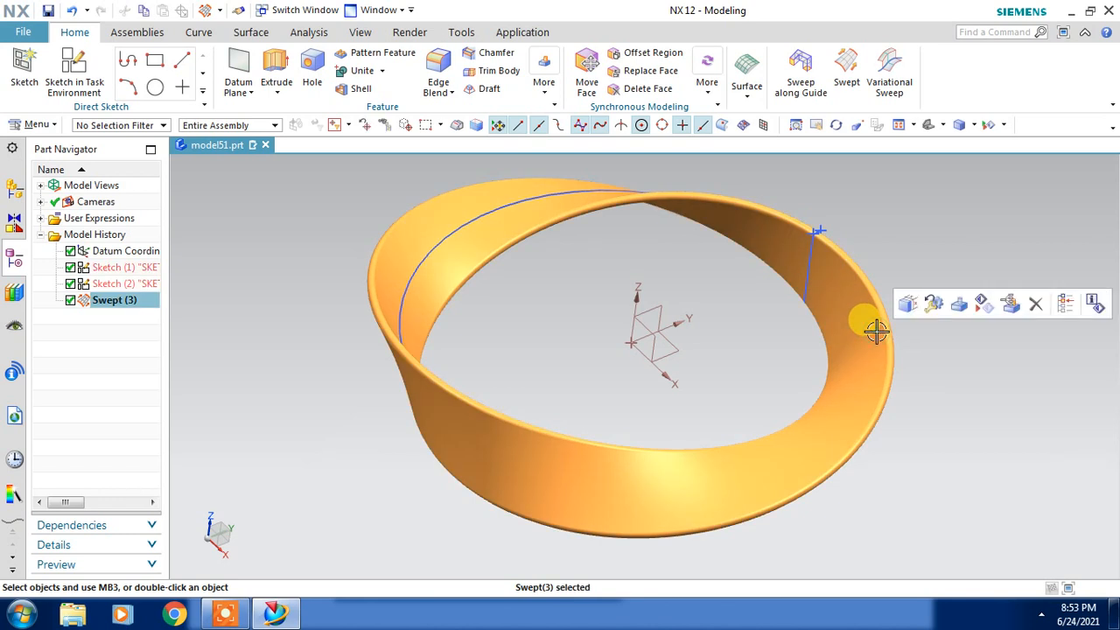
key("ctrl+j")
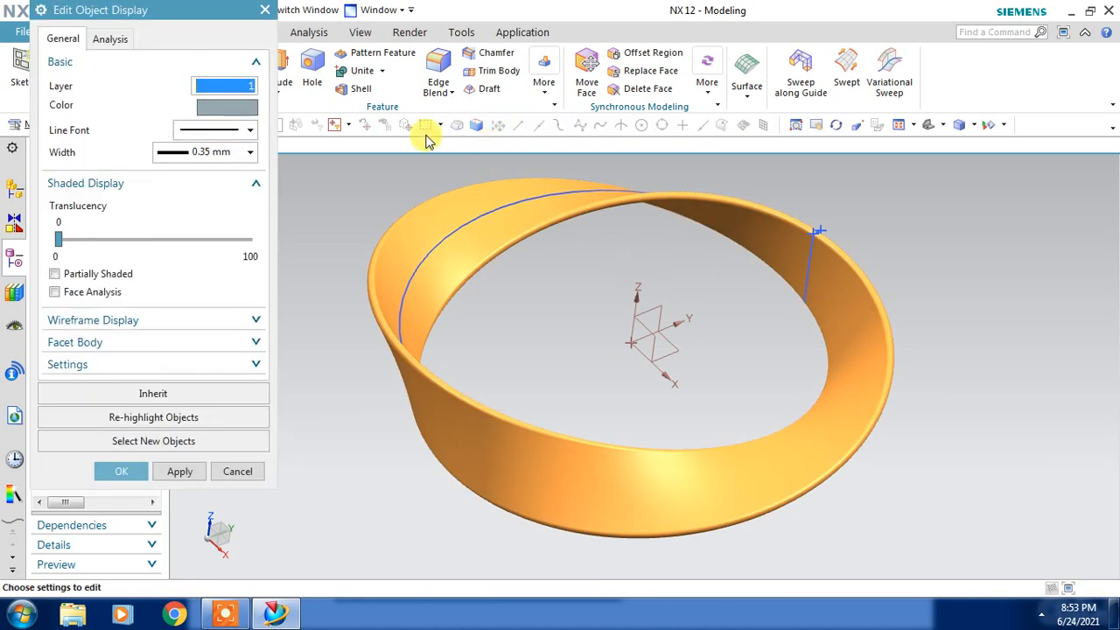
left_click(227, 106)
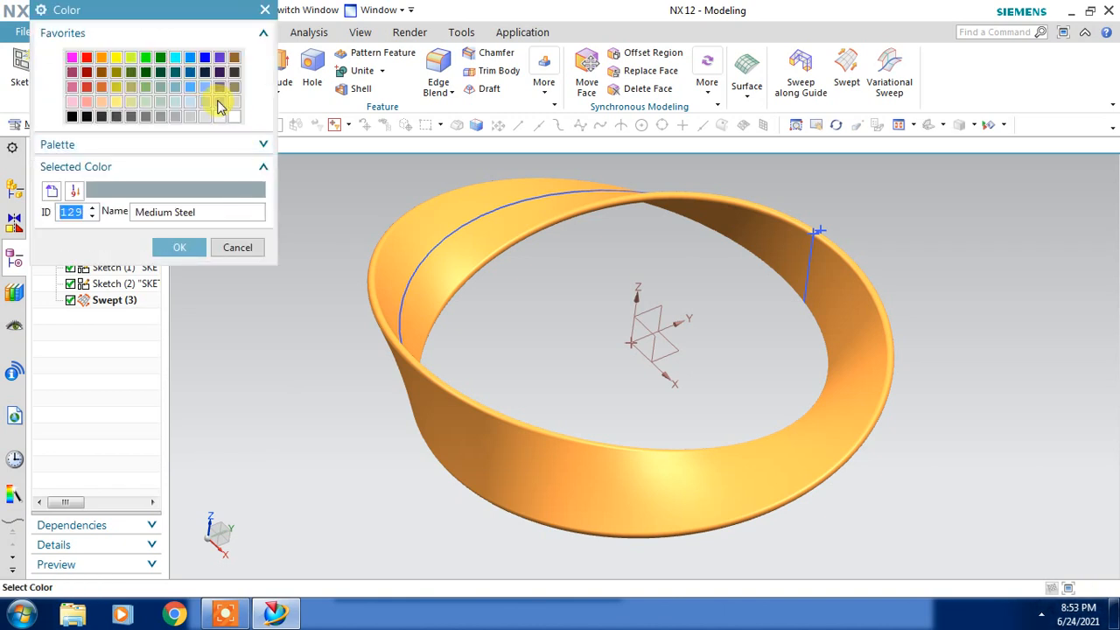
left_click(205, 103)
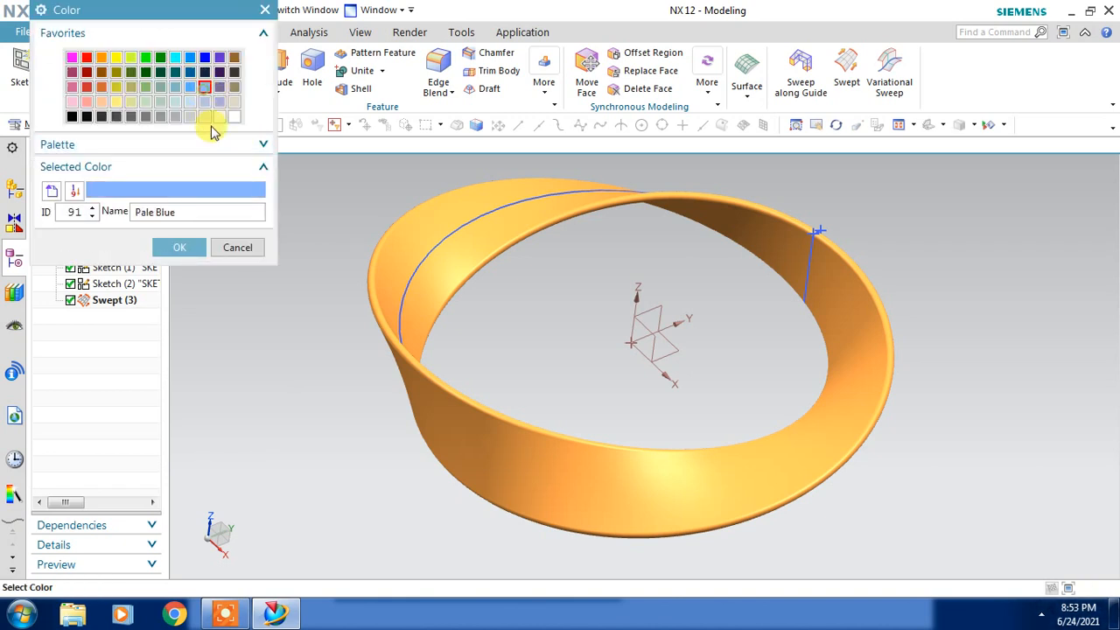
left_click(180, 247)
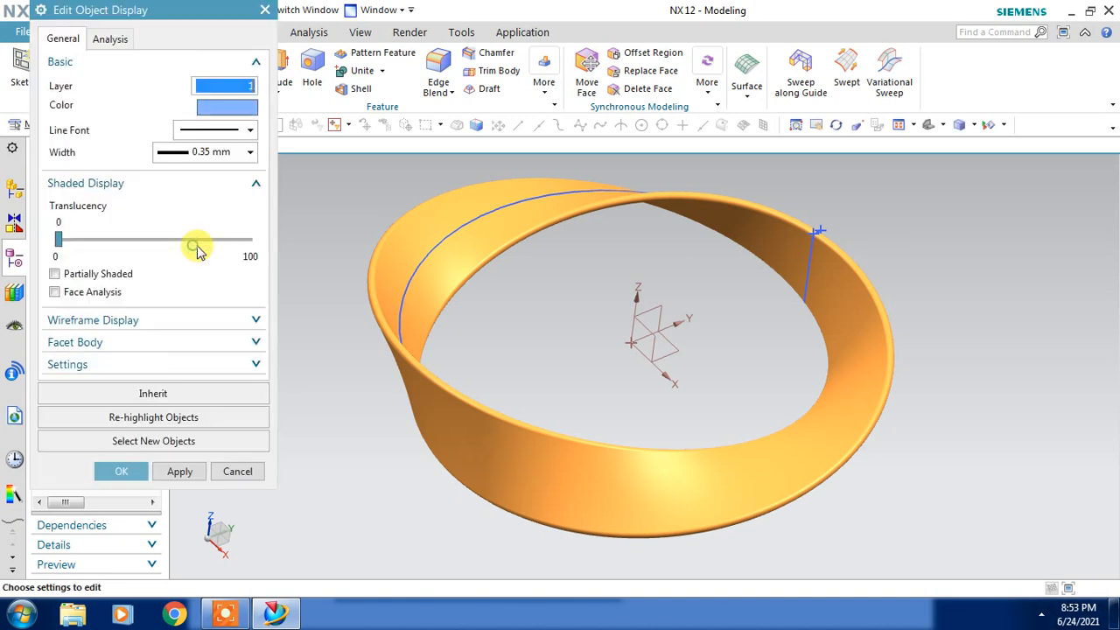
left_click(131, 471)
mouse_move(590, 324)
middle_mouse_down()
mouse_move(601, 317)
mouse_move(590, 310)
middle_mouse_up()
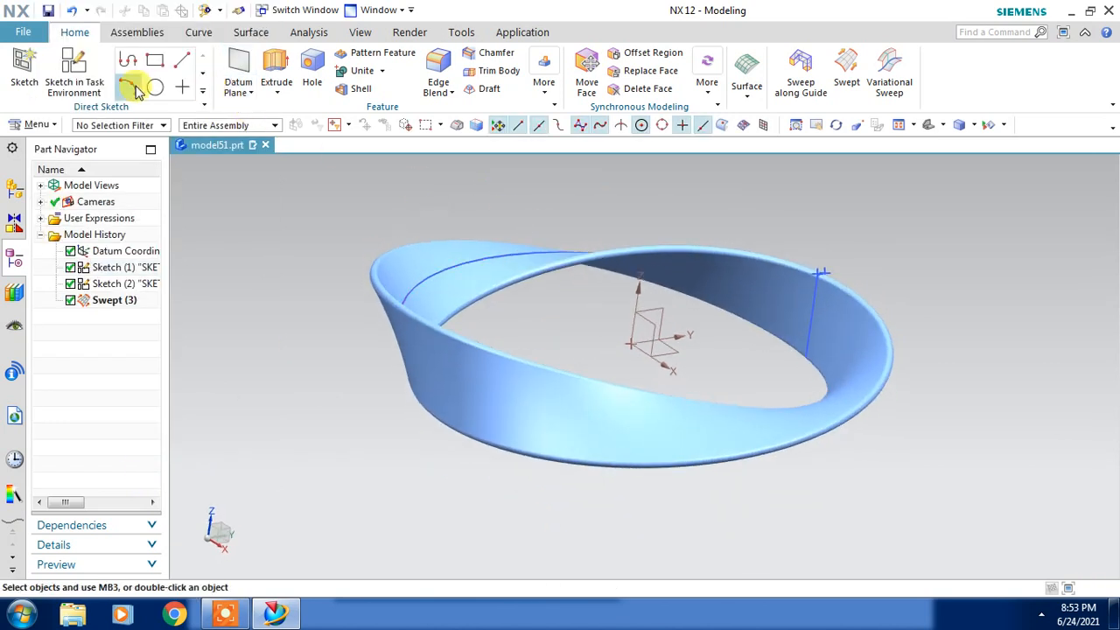
Step: Start a sphere defined by center point and diameter, centered at XC -50, YC 0, ZC 0 mm
left_click(36, 125)
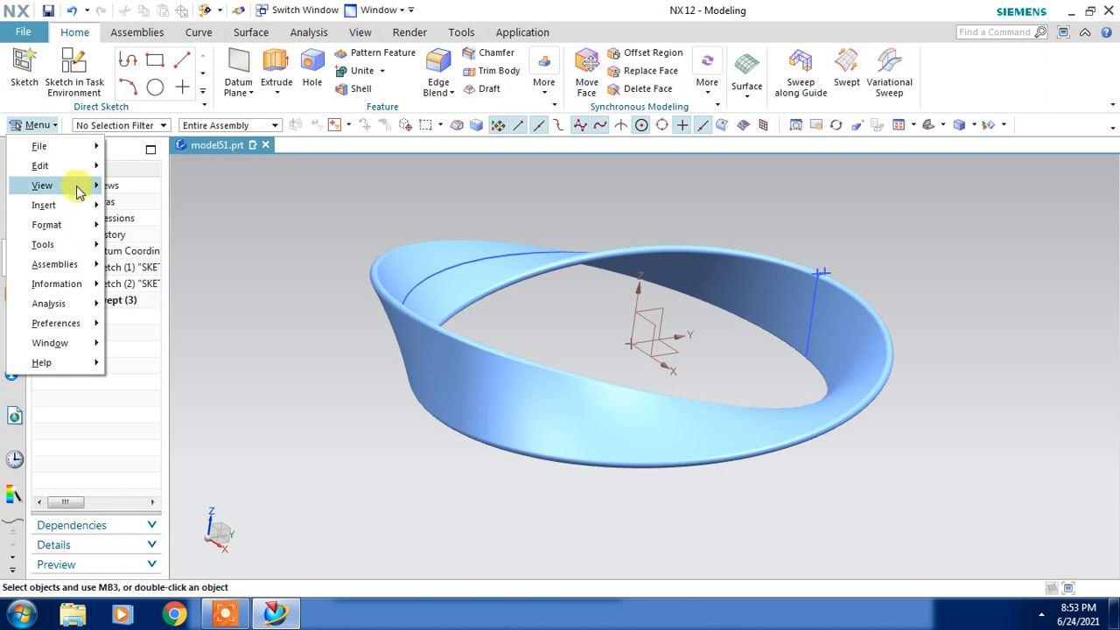
mouse_move(75, 205)
mouse_move(227, 167)
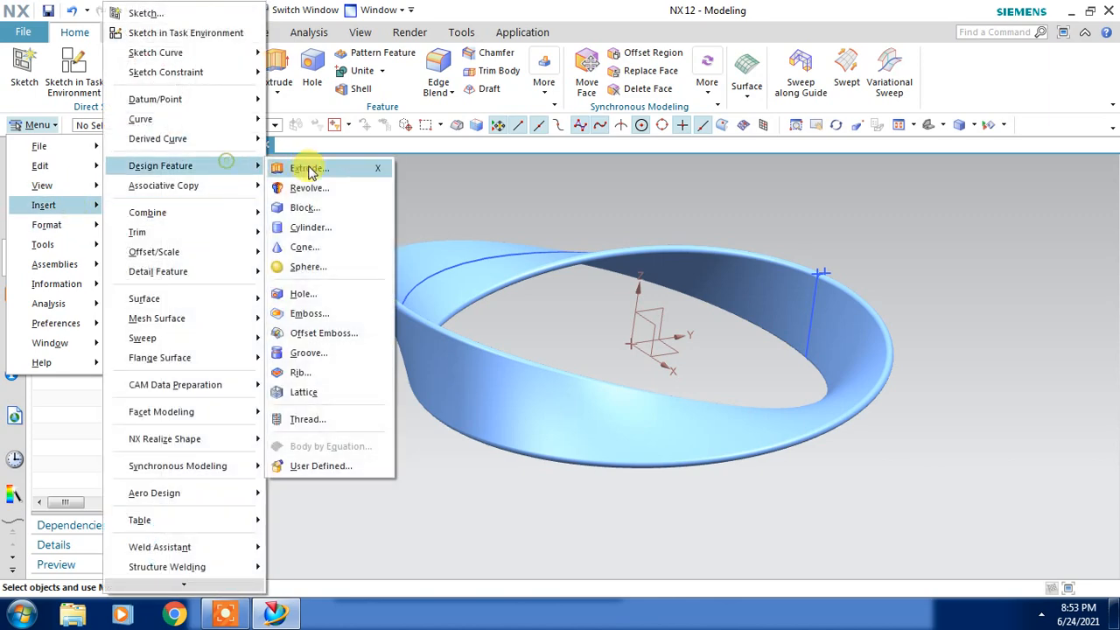
left_click(306, 267)
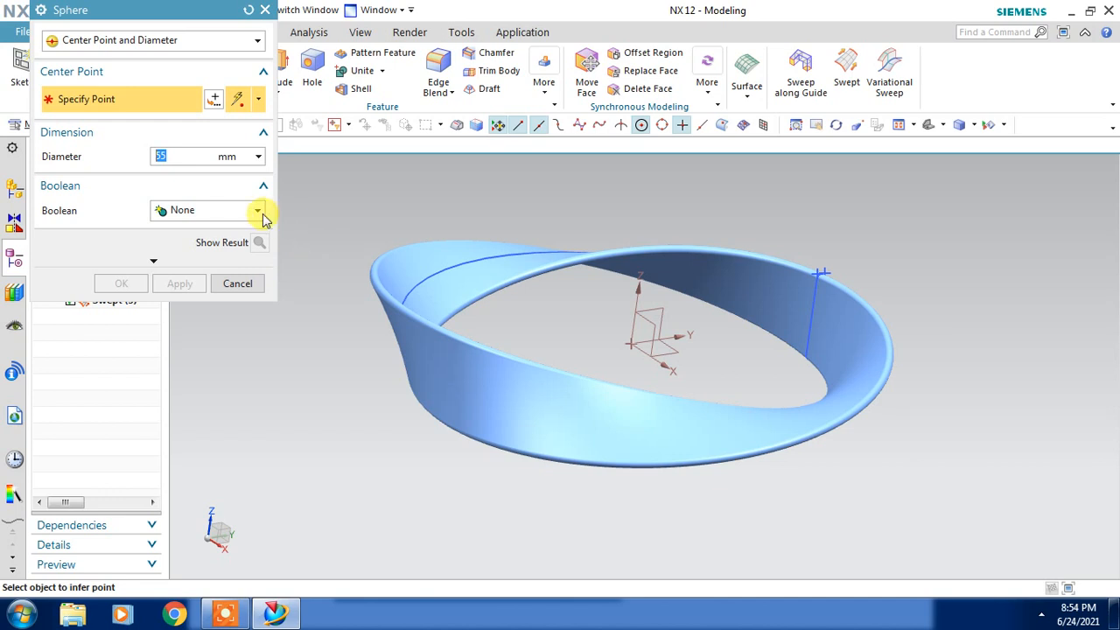
left_click(215, 99)
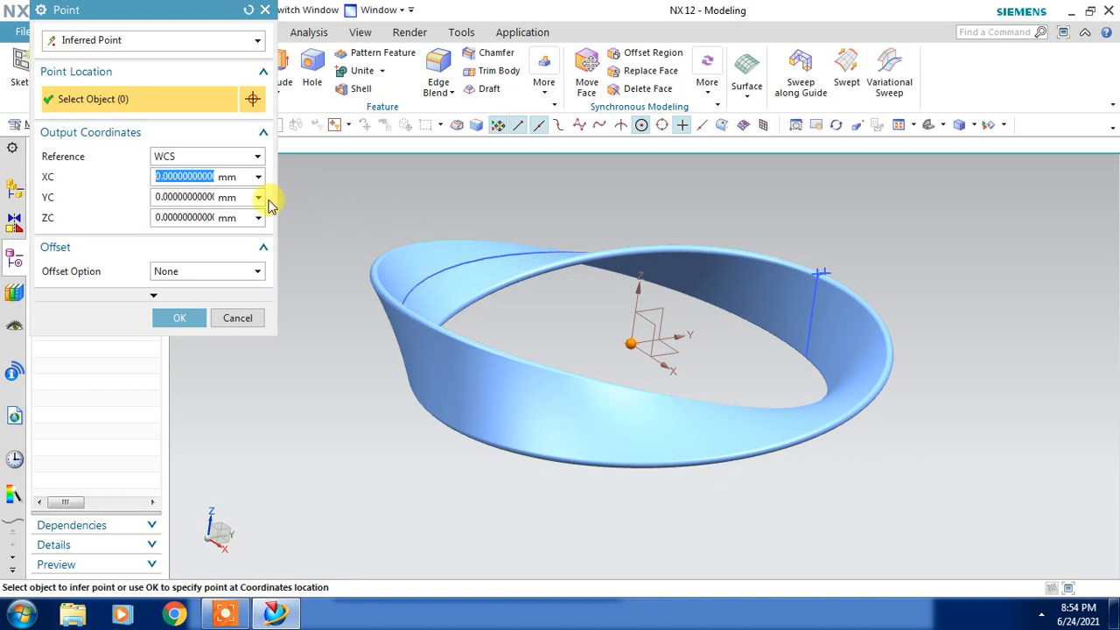
type("-50")
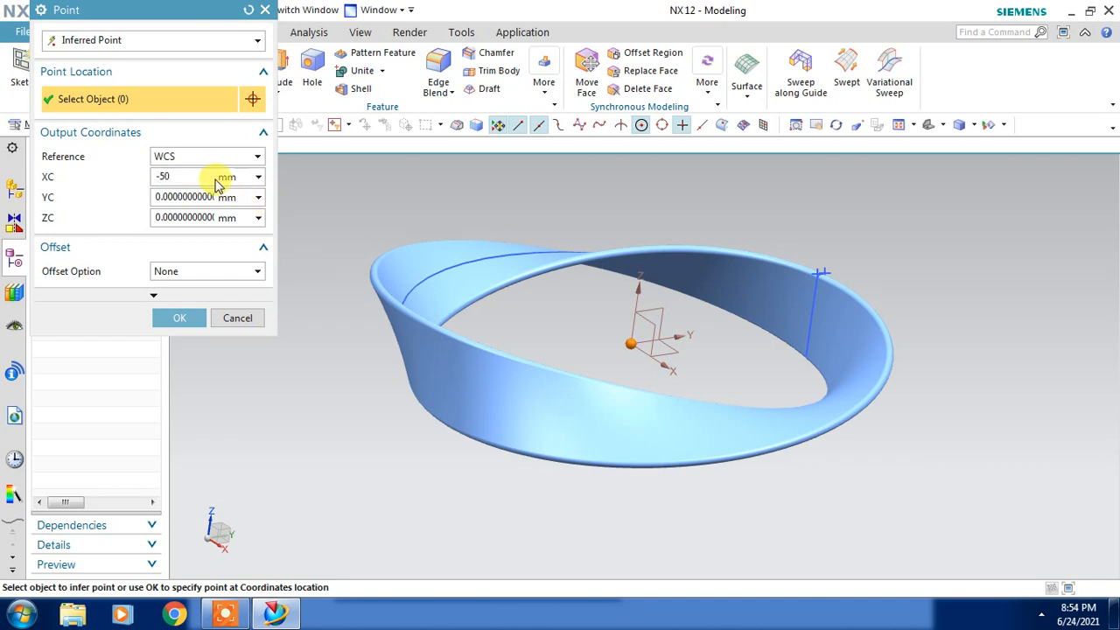
key("Tab")
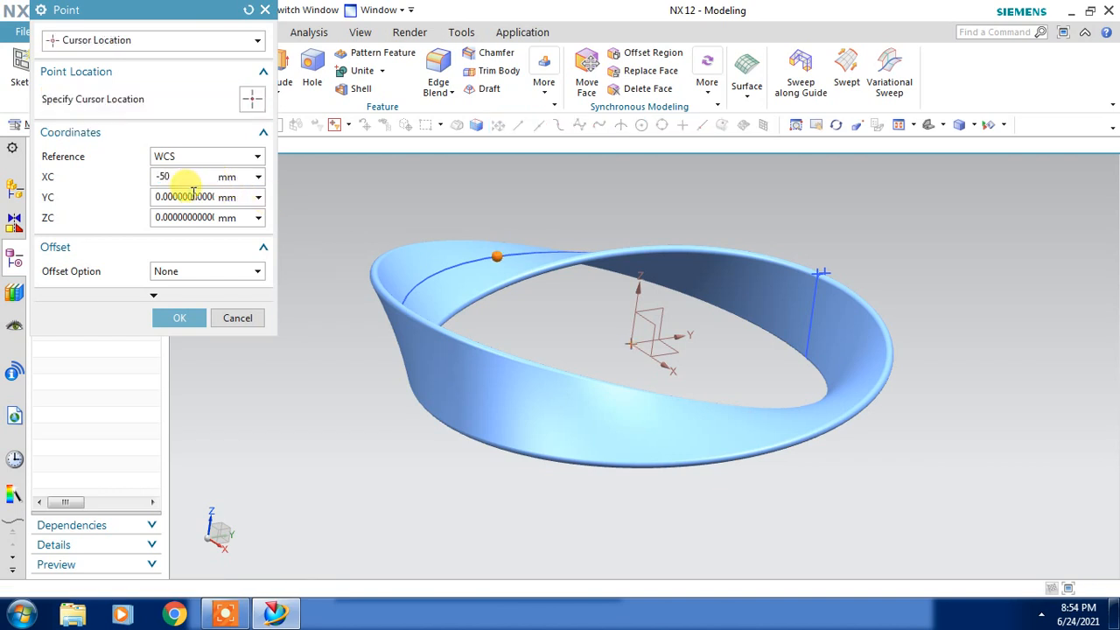
left_click(180, 318)
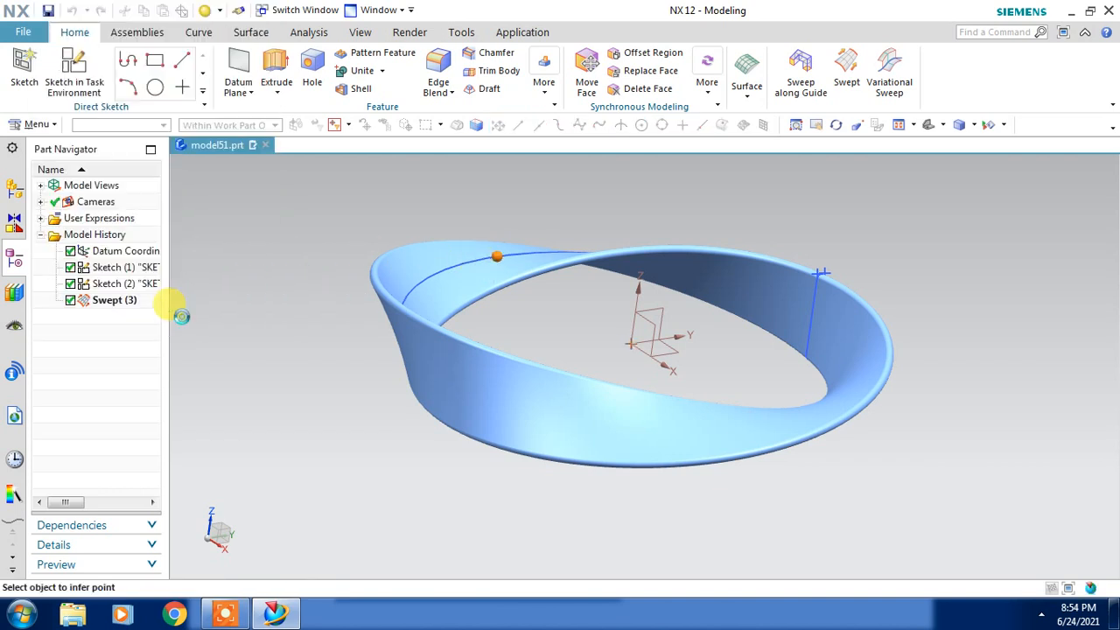
Step: Set the sphere's diameter to 16 mm and create it as a separate body without a Boolean
double_click(184, 157)
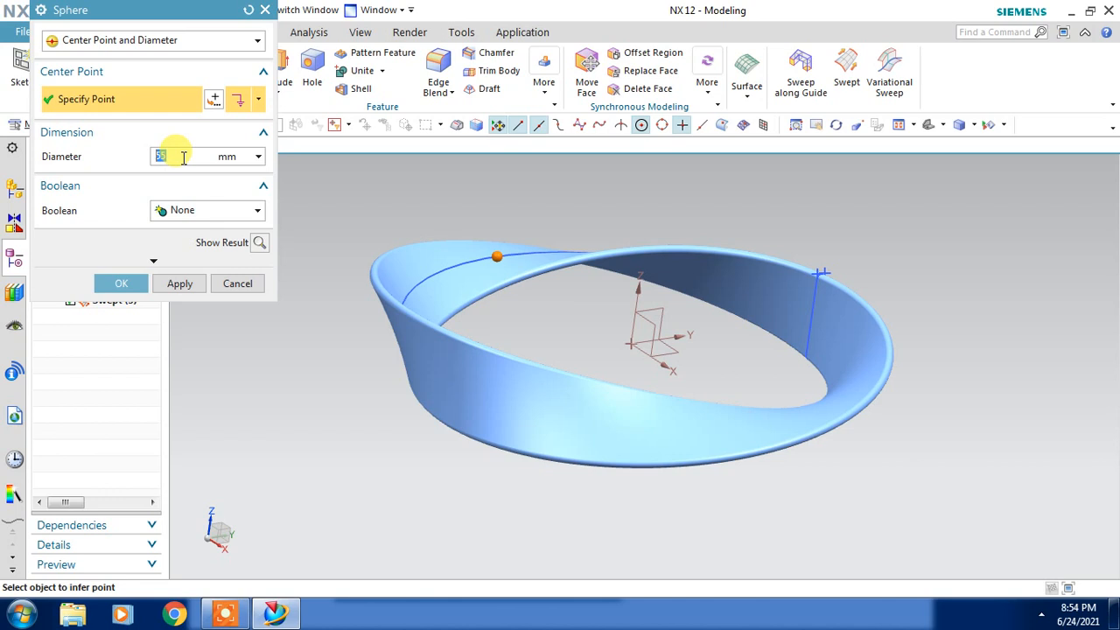
type("16")
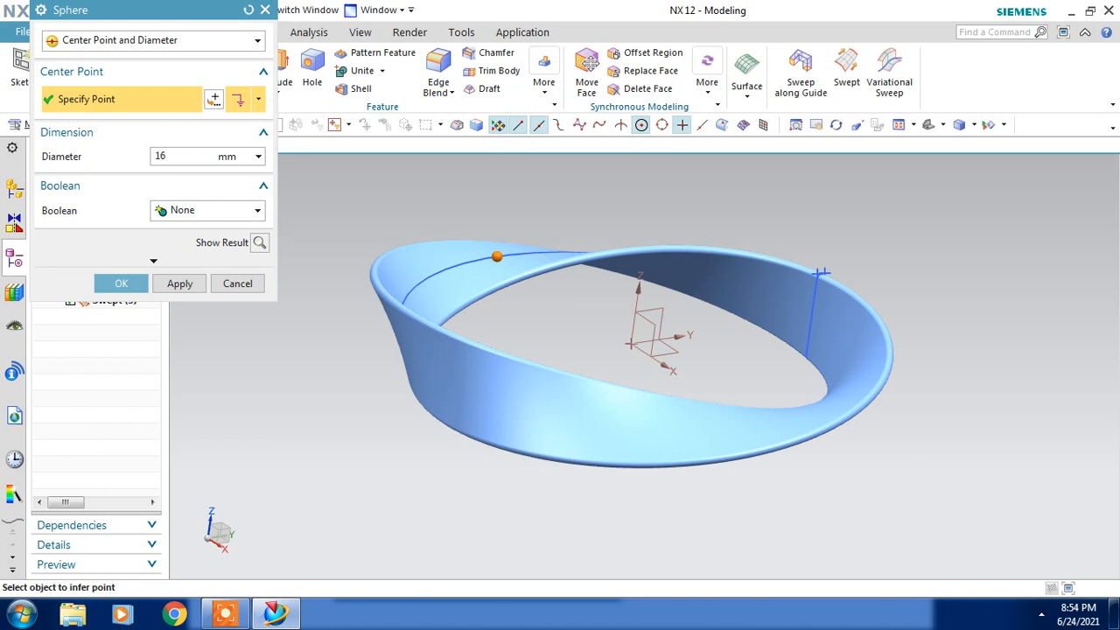
double_click(184, 157)
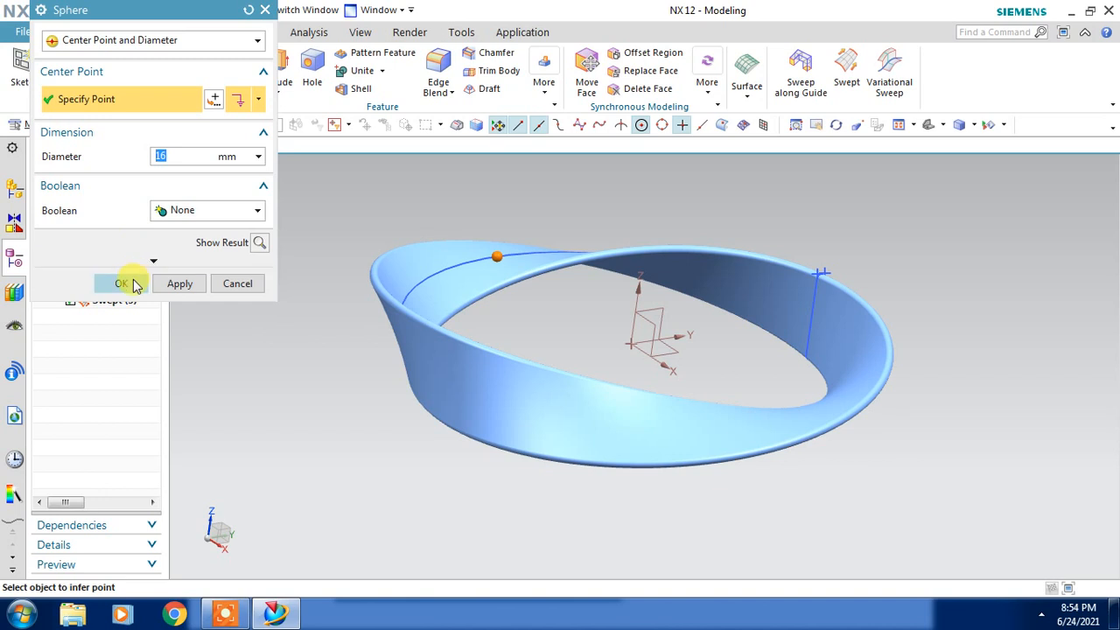
left_click(131, 284)
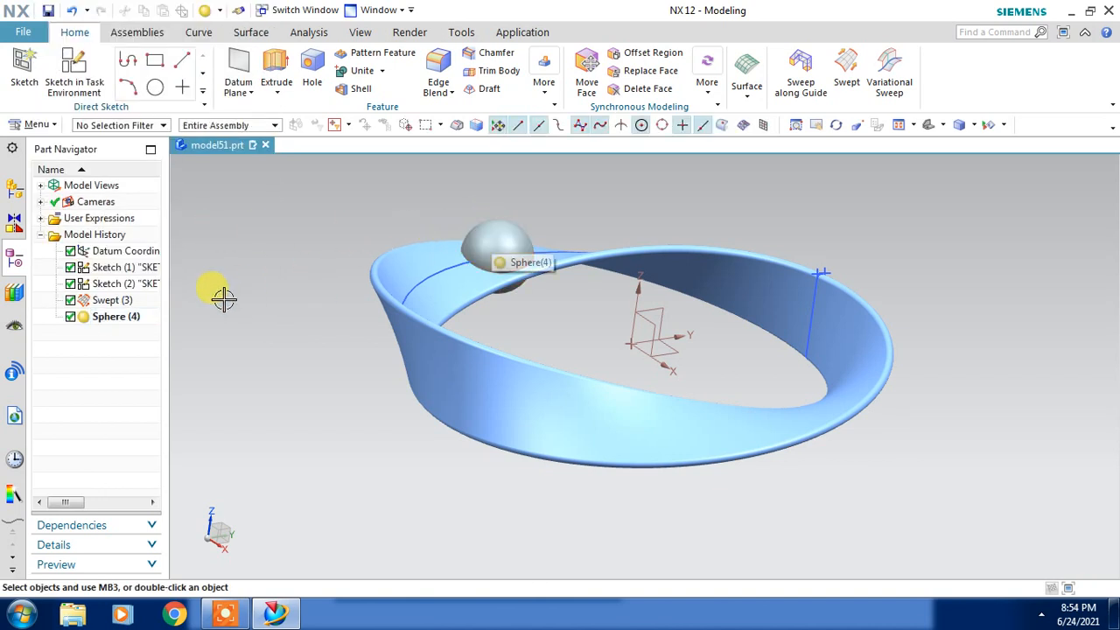
Step: Edit the 16 mm sphere feature so that its Boolean operation subtracts it from the swept ring
double_click(131, 316)
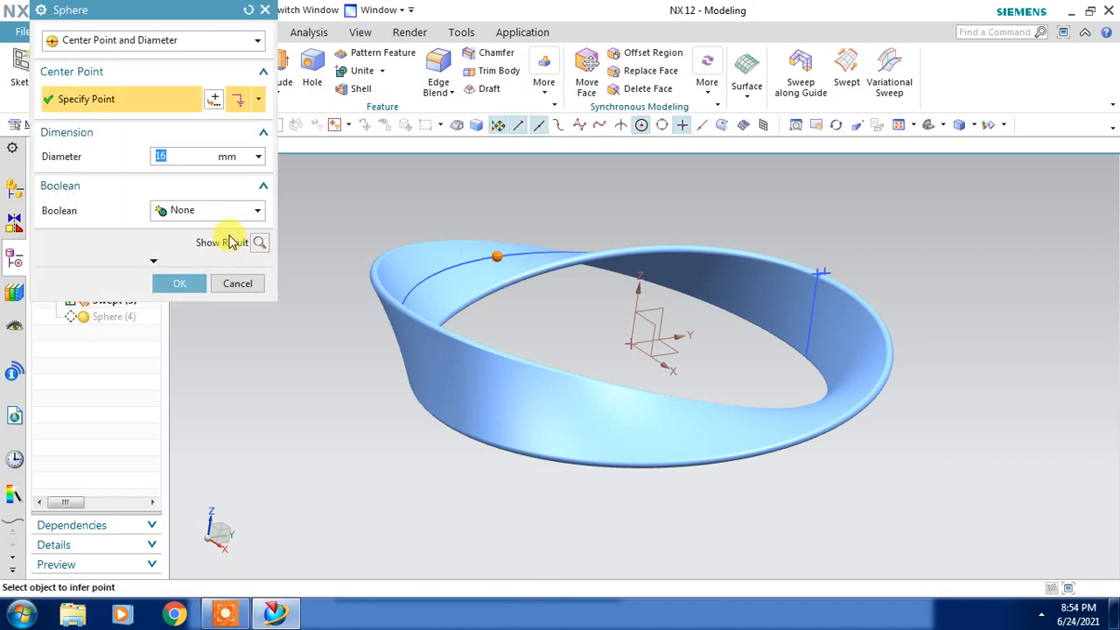
left_click(215, 211)
left_click(179, 260)
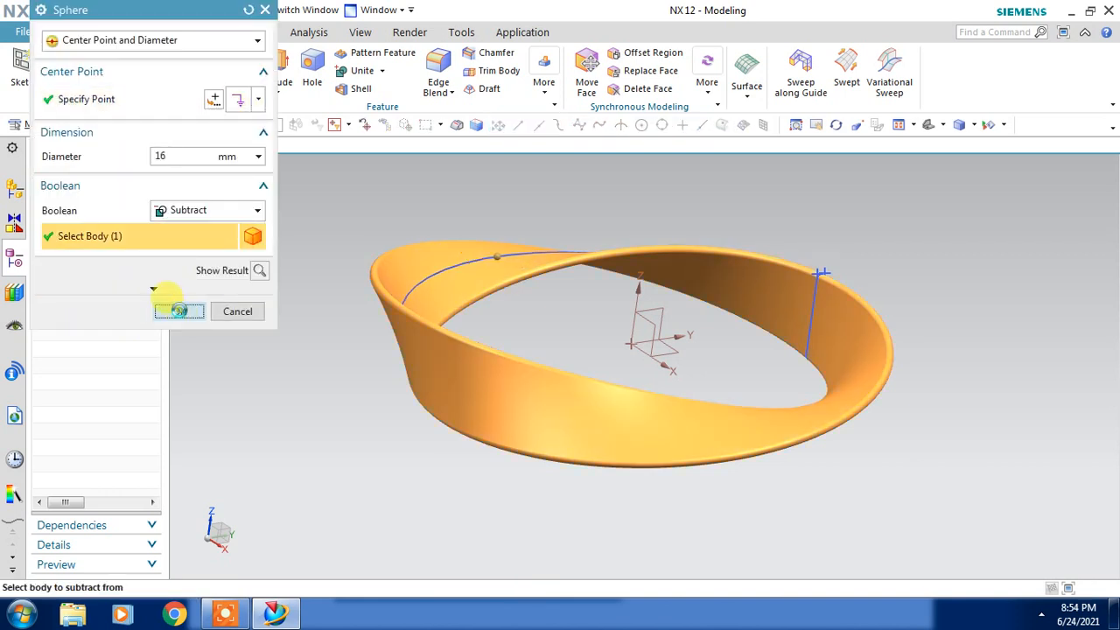
left_click(175, 309)
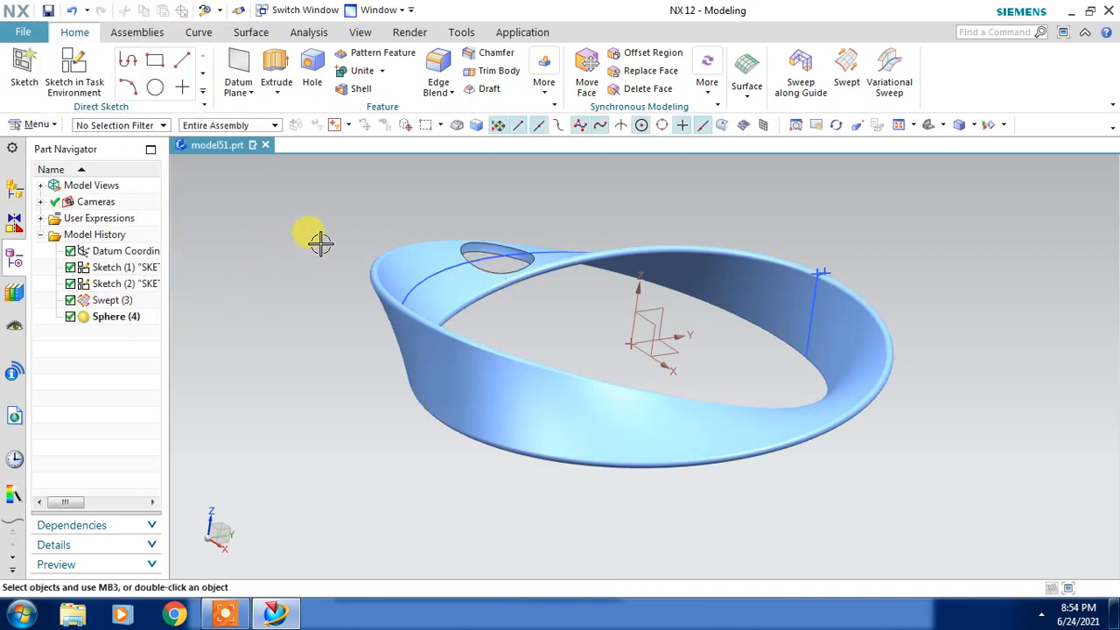
mouse_move(318, 240)
middle_mouse_down()
mouse_move(323, 278)
mouse_move(317, 256)
middle_mouse_up()
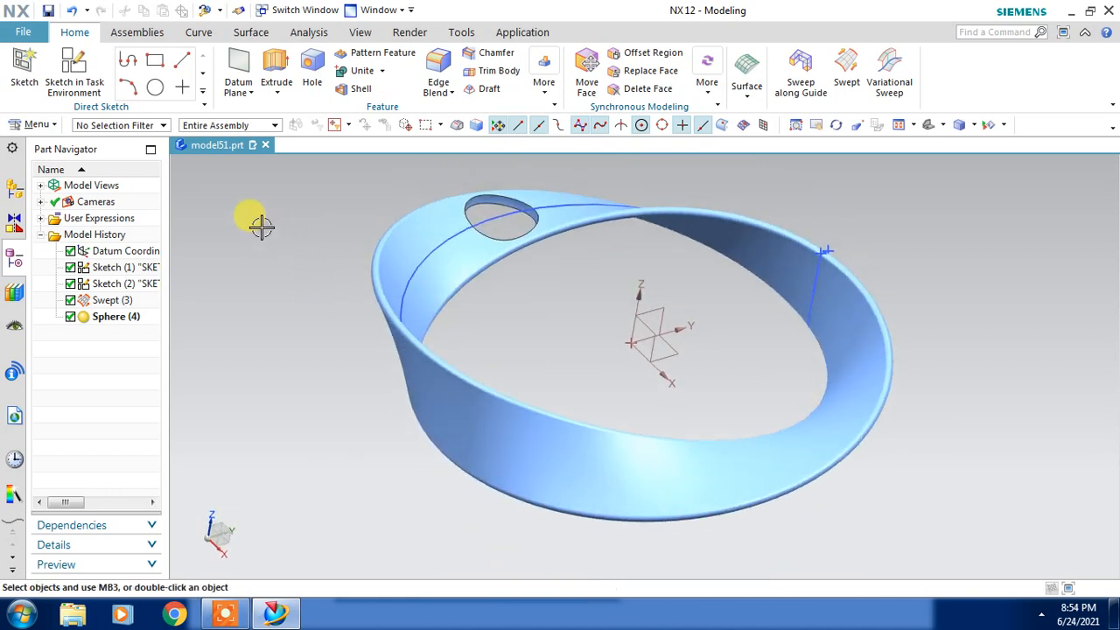
Step: Start a circular Pattern Feature of the subtracted sphere with the datum Z axis as the rotation axis
left_click(115, 316)
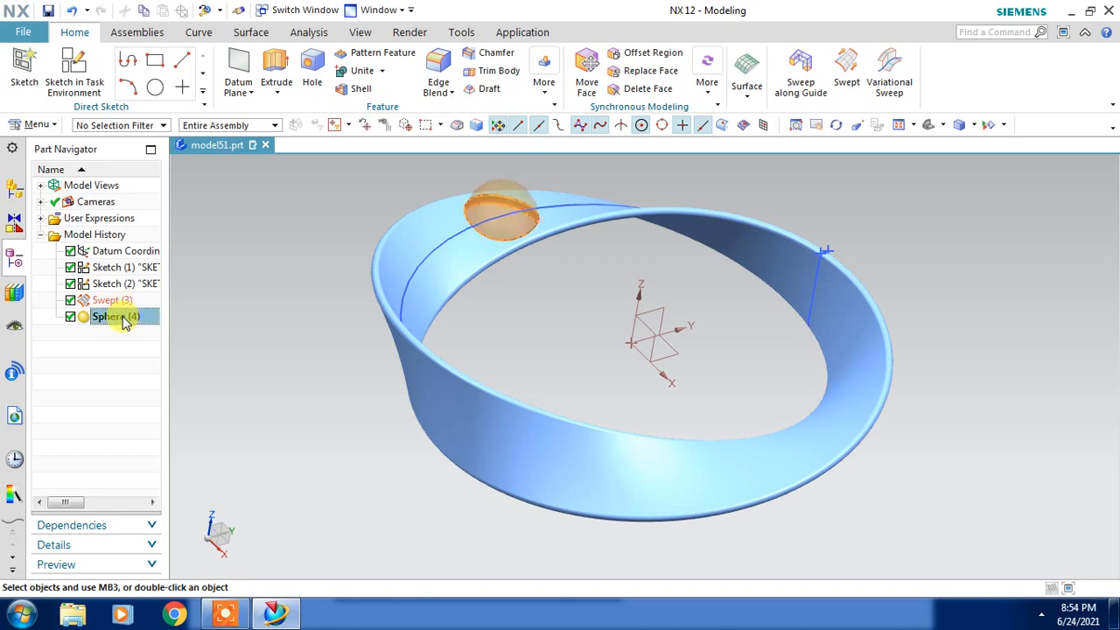
left_click(378, 53)
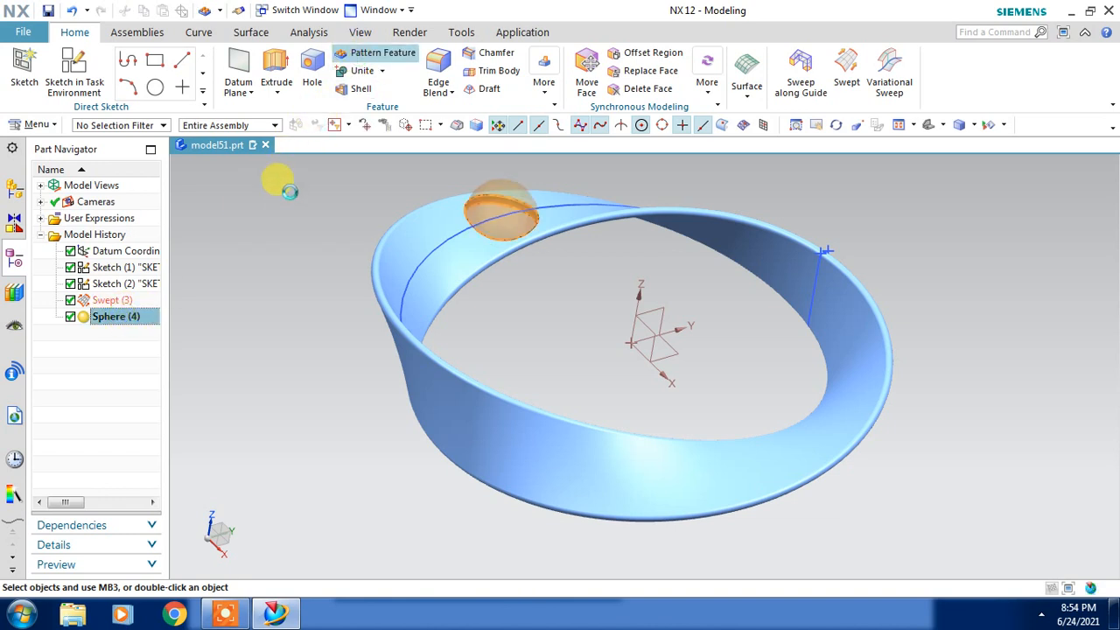
left_click(211, 180)
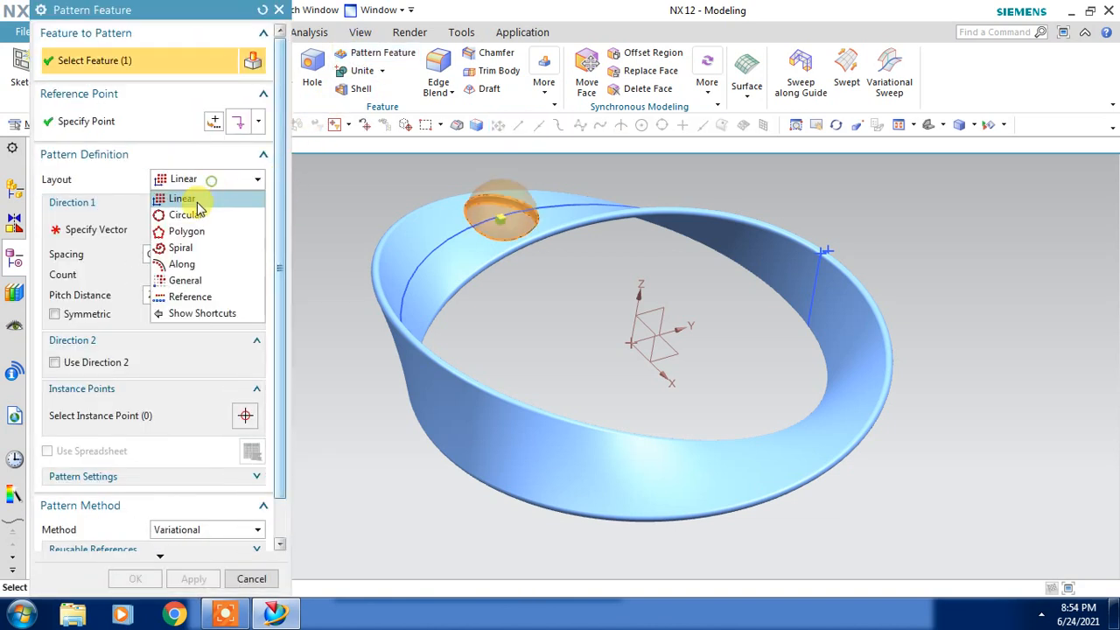
left_click(180, 214)
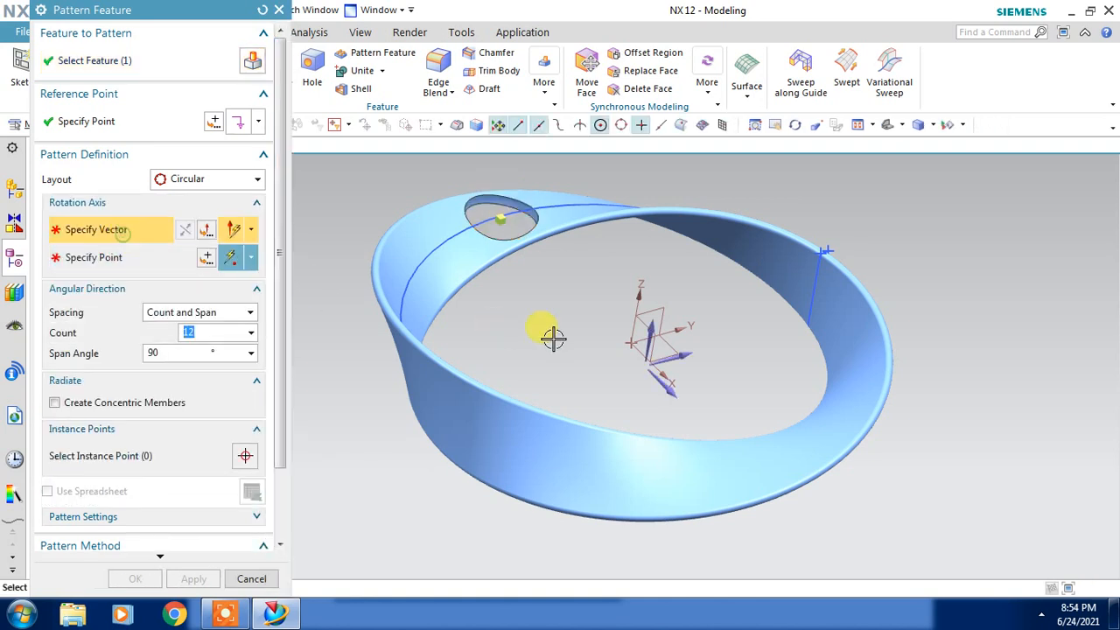
left_click(638, 295)
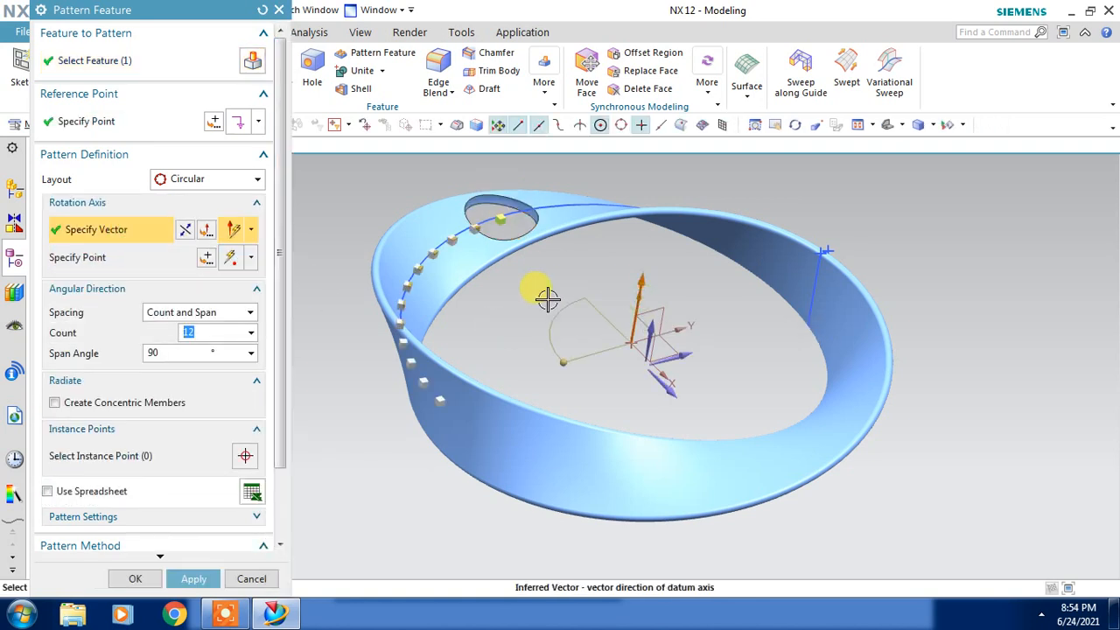
Step: Set the pattern's span angle to 360° and its count to 18, and create the holes around the ring
left_click(186, 355)
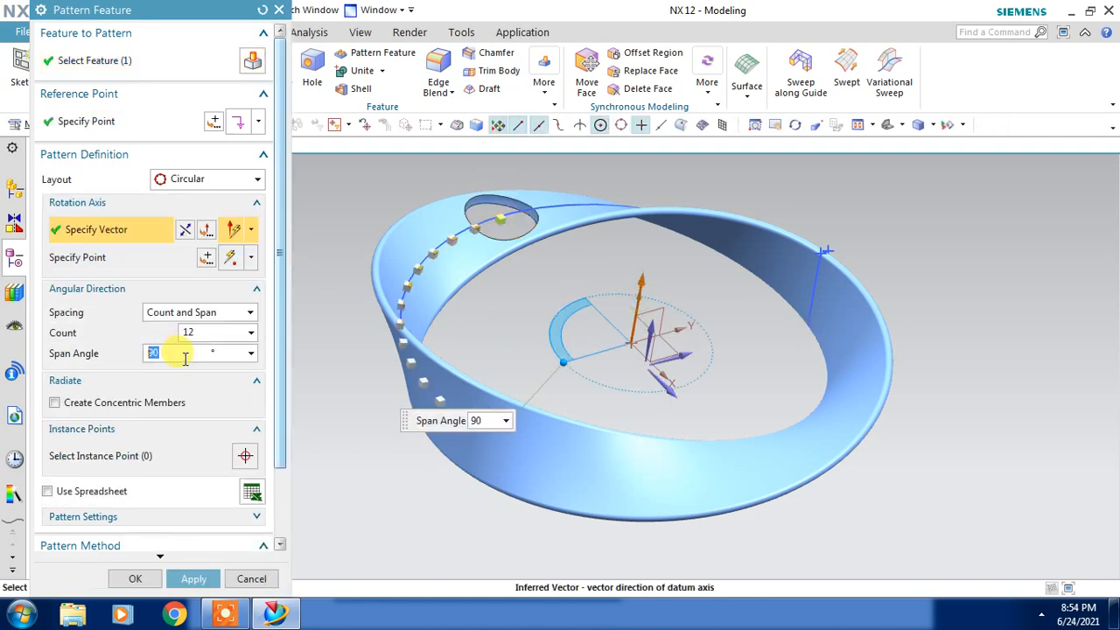
type("36")
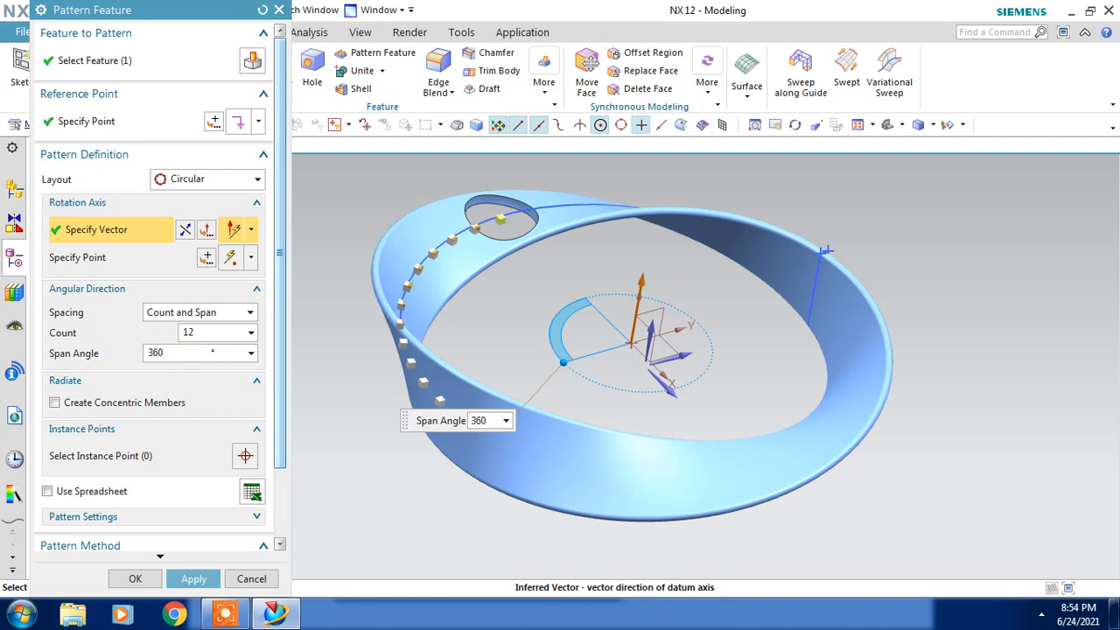
key("Return")
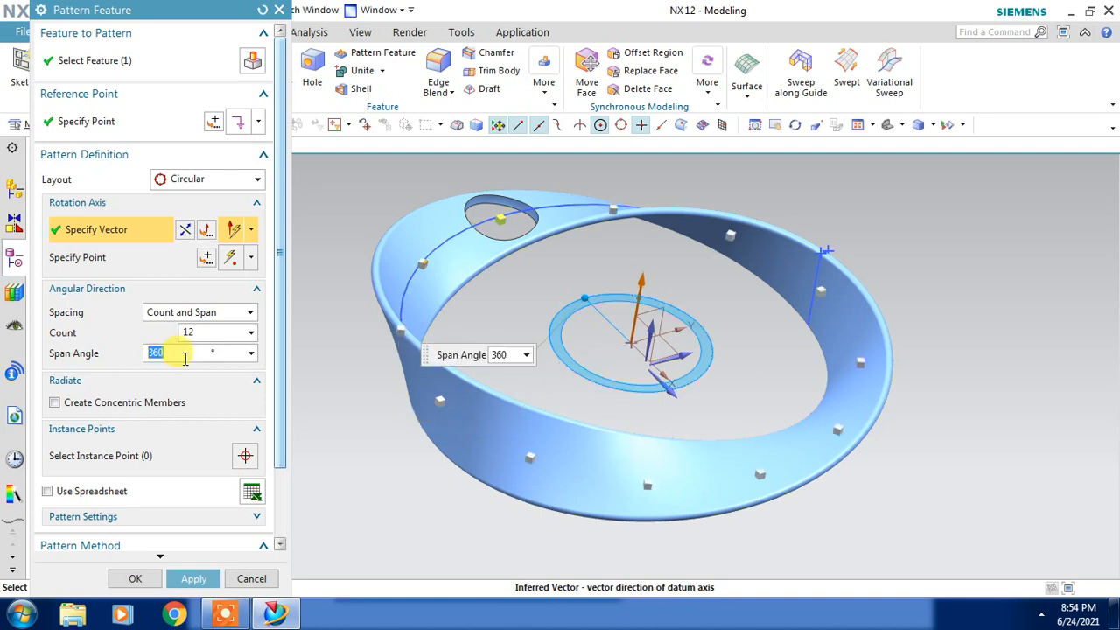
left_click(222, 334)
type("1")
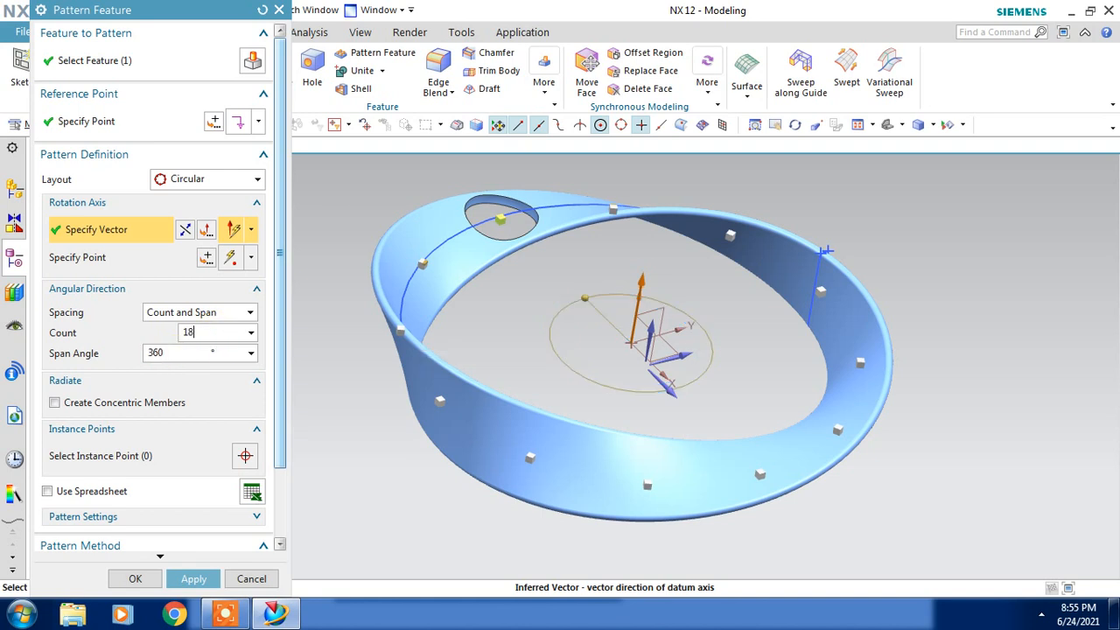
type("8")
key("Return")
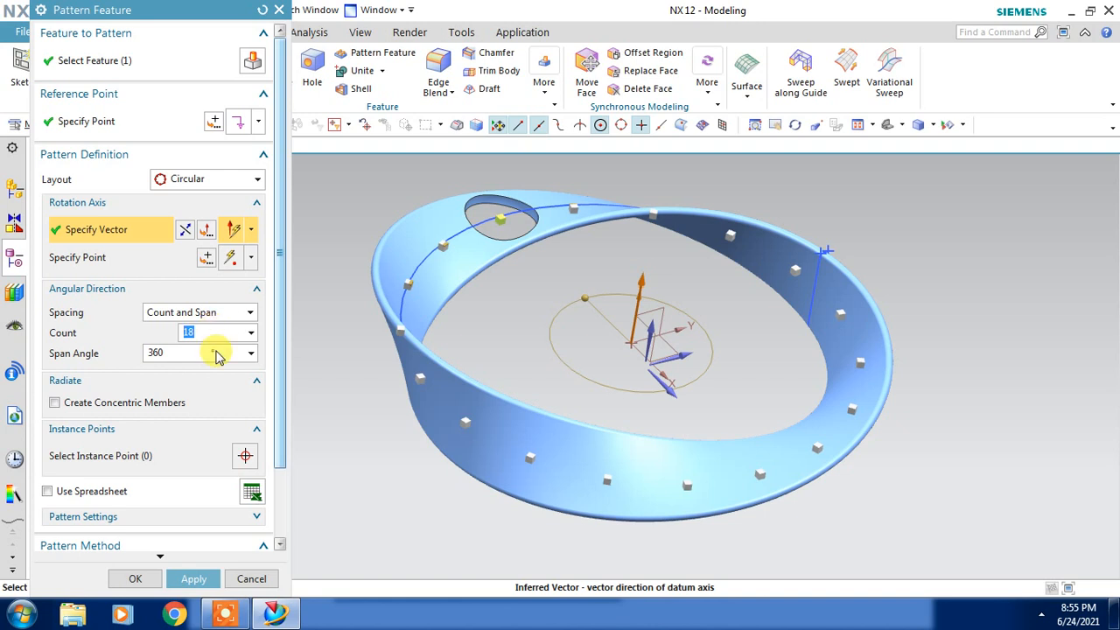
left_click(137, 580)
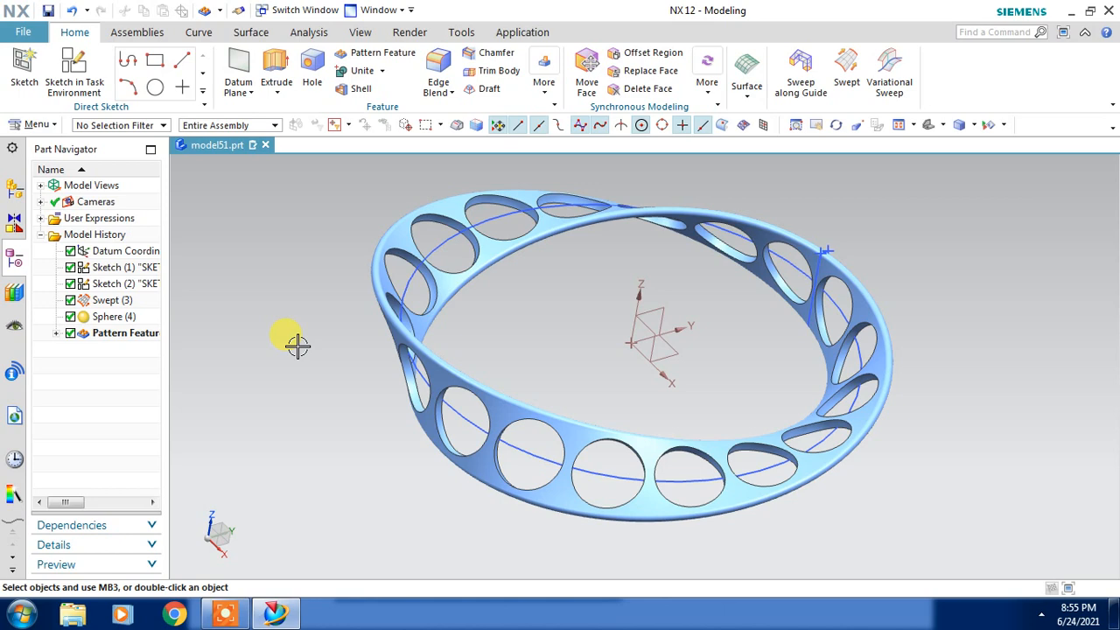
Step: Start a Pattern Geometry of the perforated ring body with a circular layout about the datum Z axis
mouse_move(540, 365)
middle_mouse_down()
mouse_move(568, 350)
mouse_move(583, 318)
mouse_move(505, 385)
mouse_move(528, 345)
mouse_move(561, 340)
mouse_move(553, 350)
middle_mouse_up()
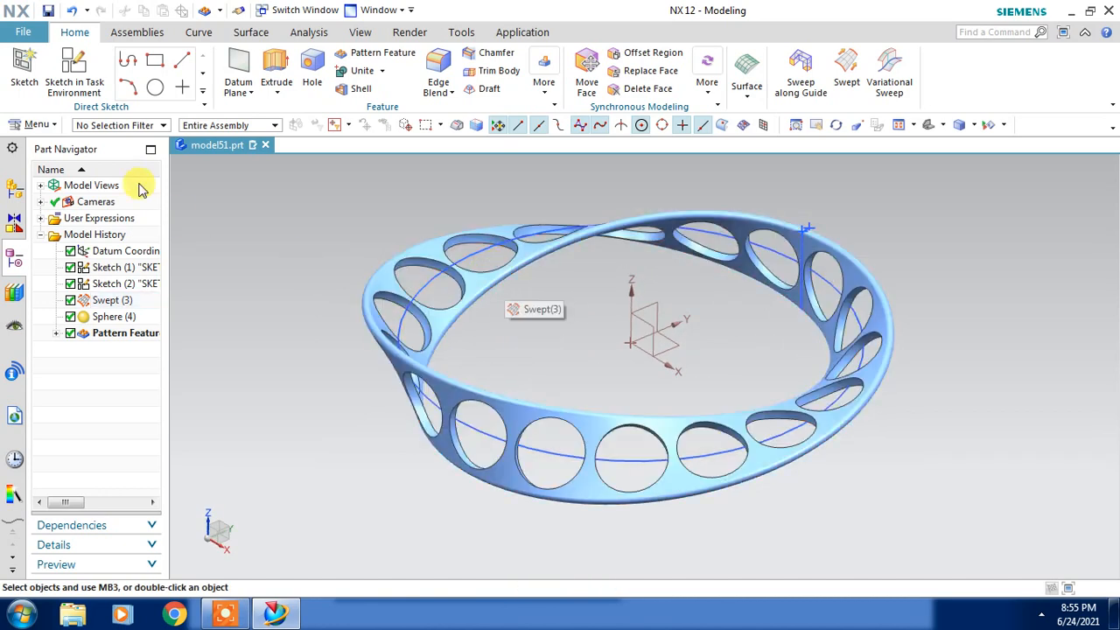
left_click(544, 77)
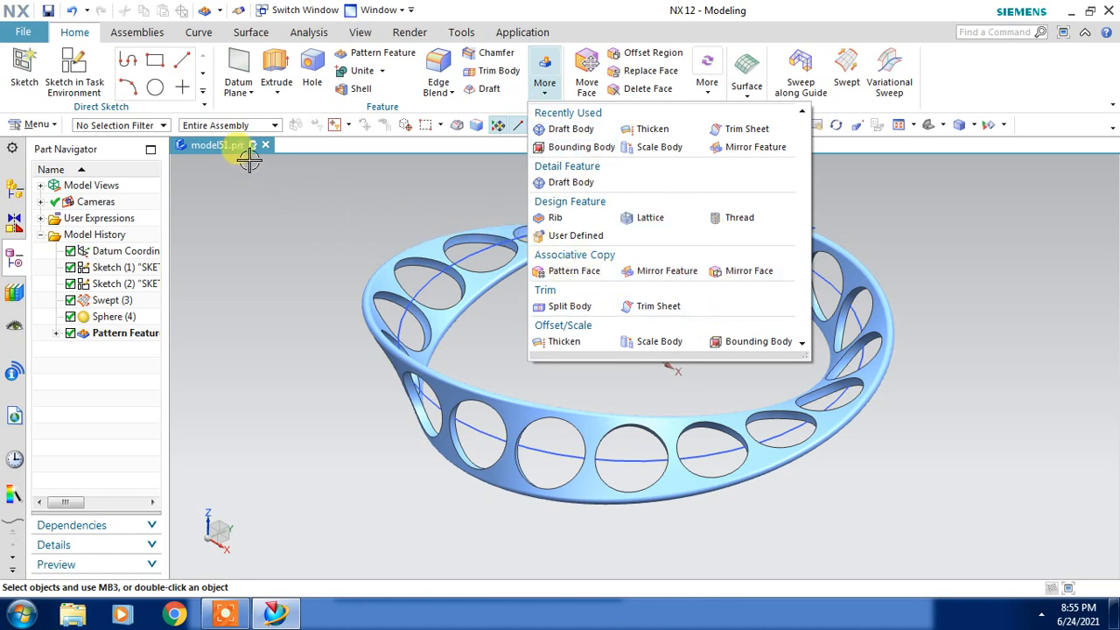
left_click(35, 124)
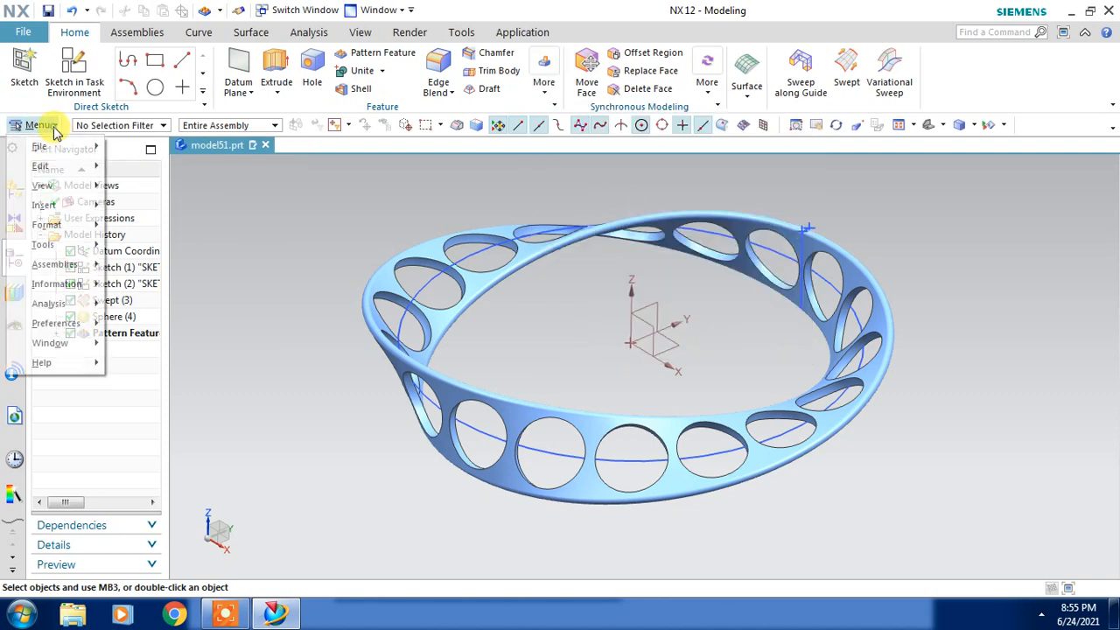
mouse_move(68, 210)
mouse_move(220, 190)
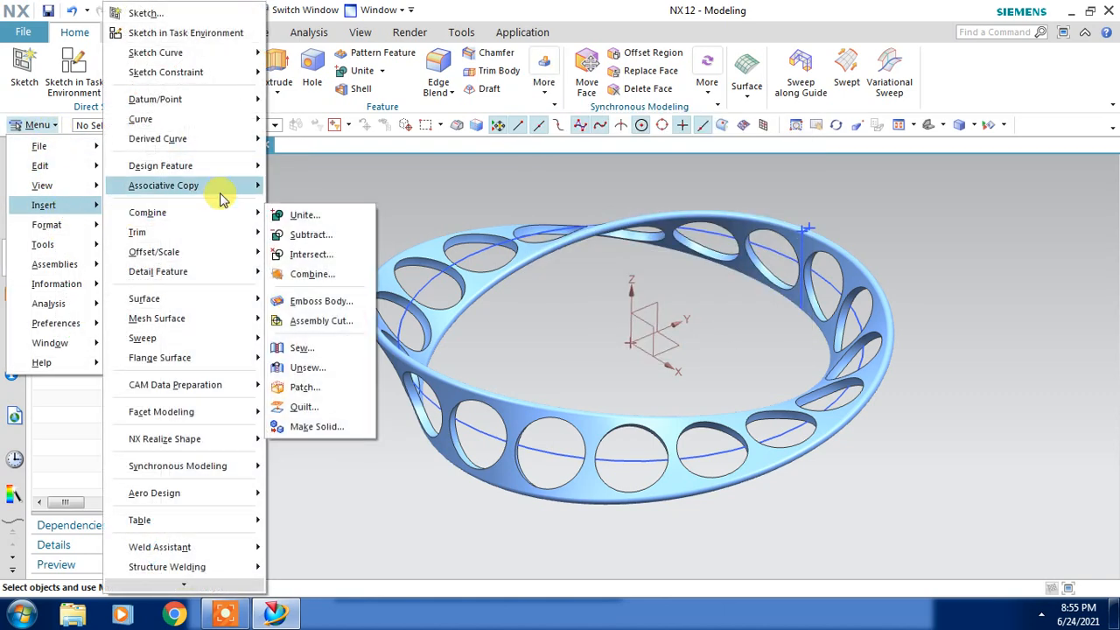
left_click(322, 313)
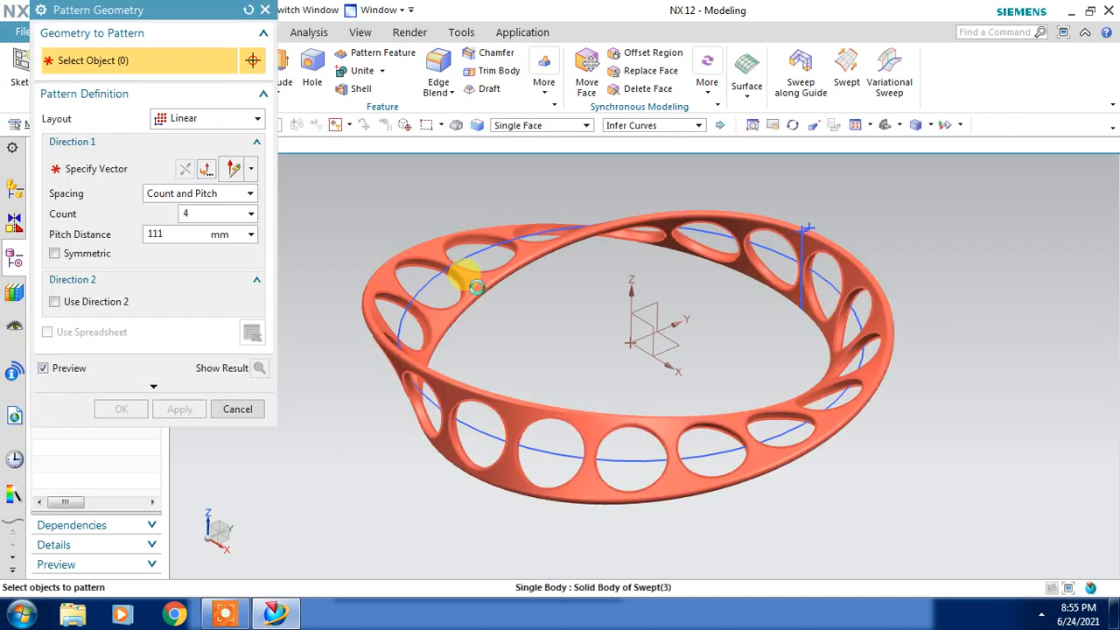
left_click(464, 280)
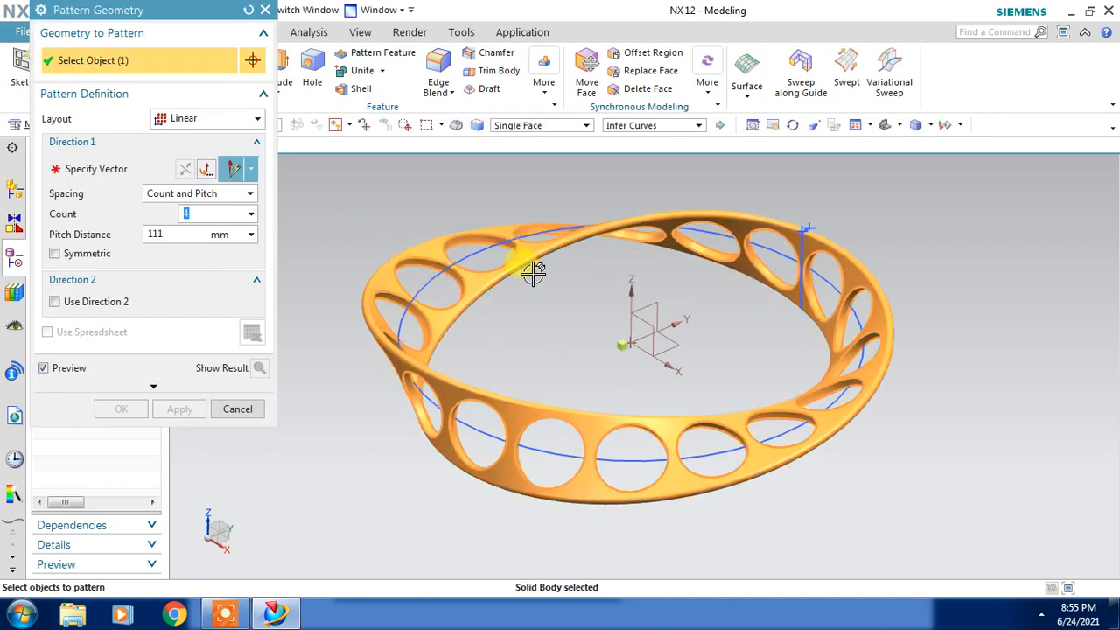
left_click(221, 119)
left_click(198, 157)
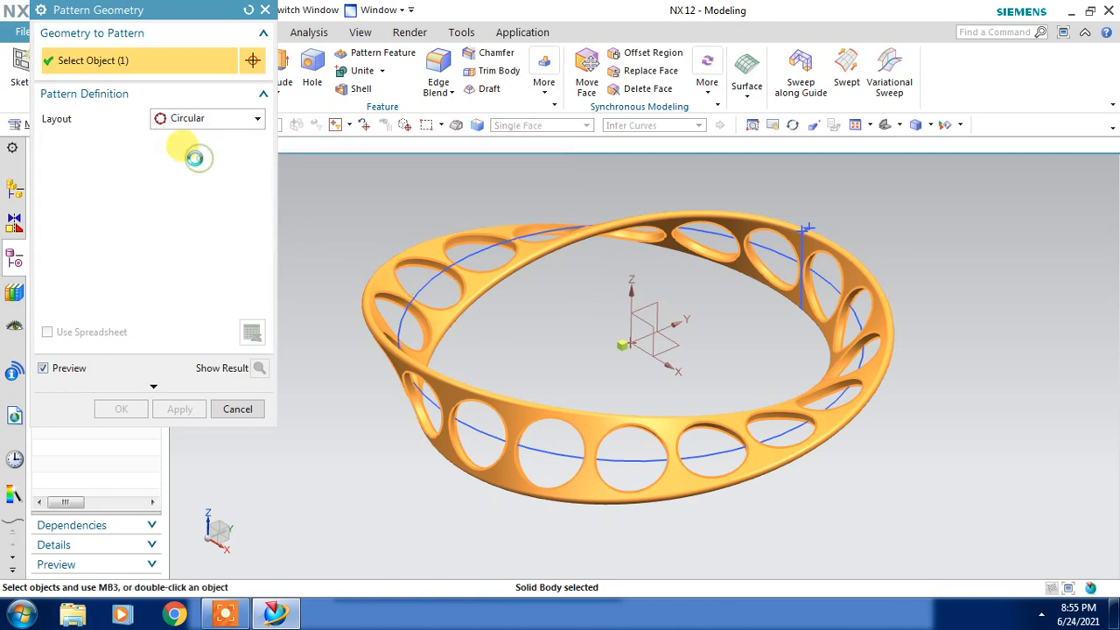
left_click(629, 298)
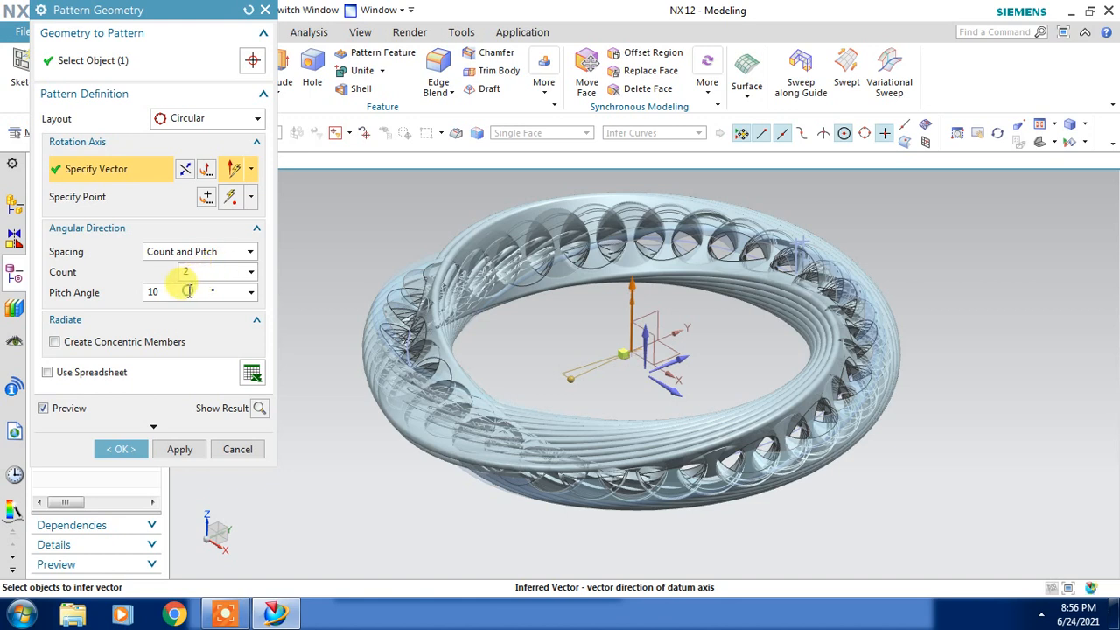
Step: Try a pitch angle of 20° for the ring body pattern and preview the full result
left_click(189, 291)
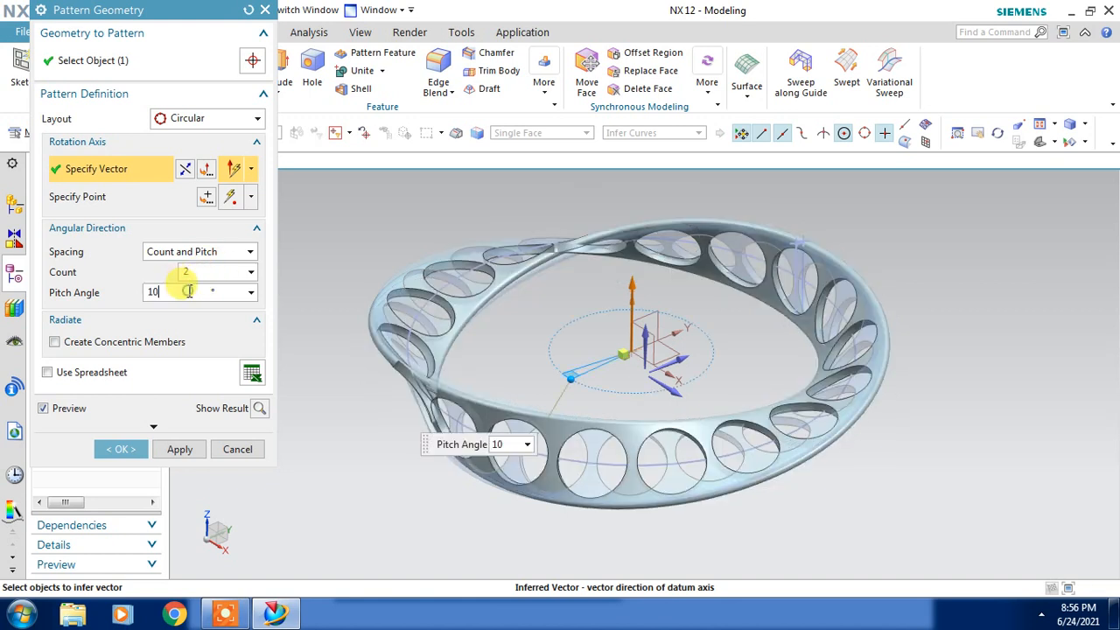
type("2")
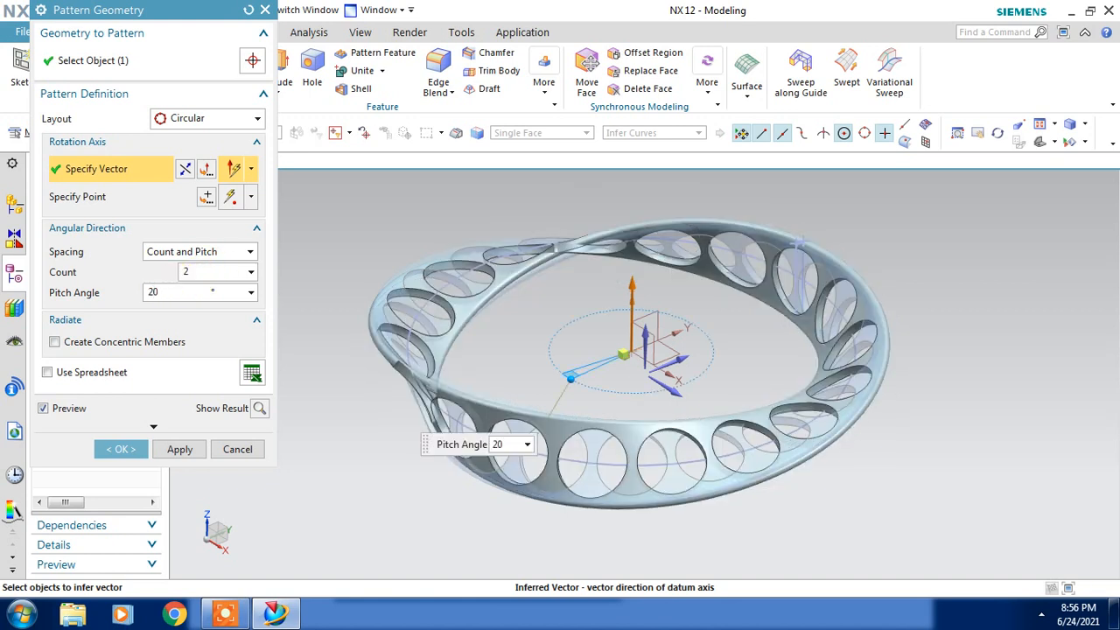
left_click(179, 293)
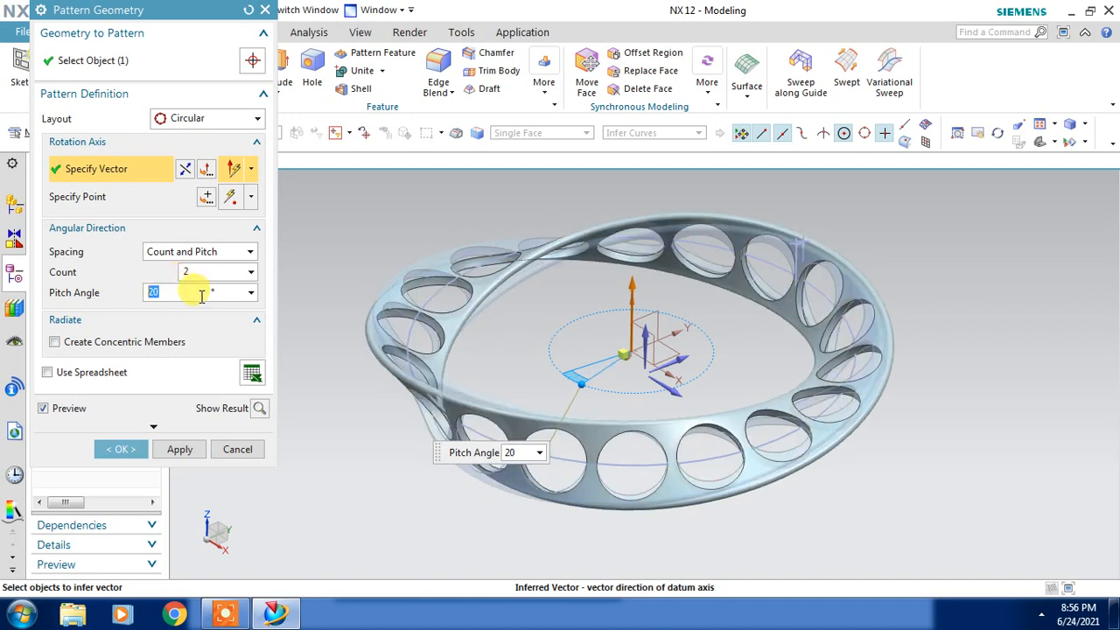
left_click(259, 408)
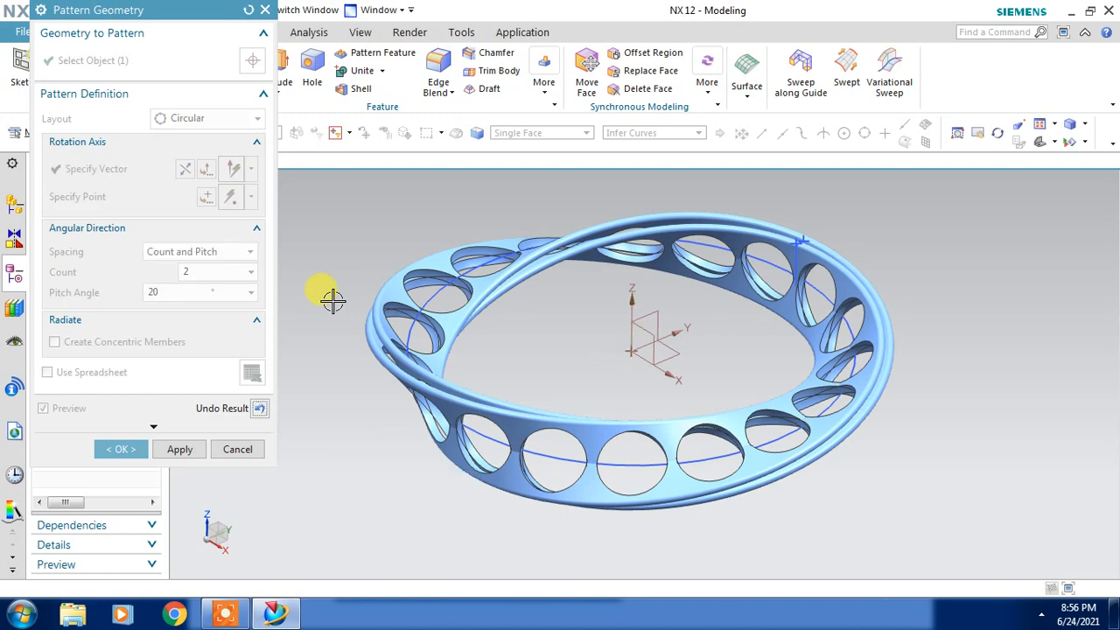
mouse_move(578, 365)
middle_mouse_down()
mouse_move(560, 343)
mouse_move(586, 360)
mouse_move(582, 371)
middle_mouse_up()
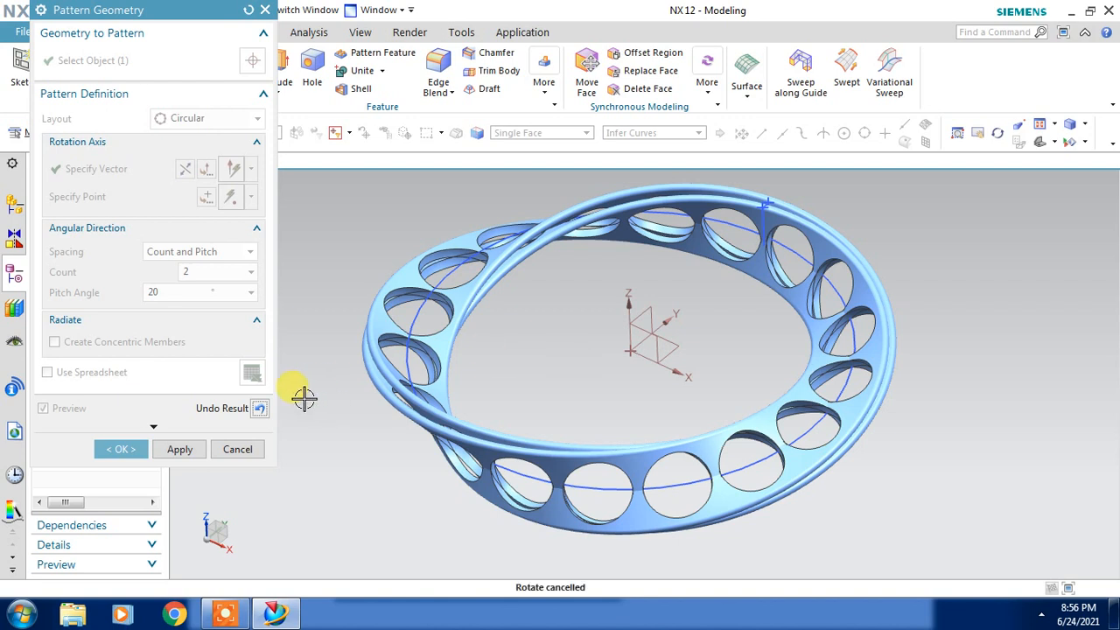
Step: Set the ring body pattern's pitch angle to 50° with a count of 2, check the result and create it
left_click(259, 409)
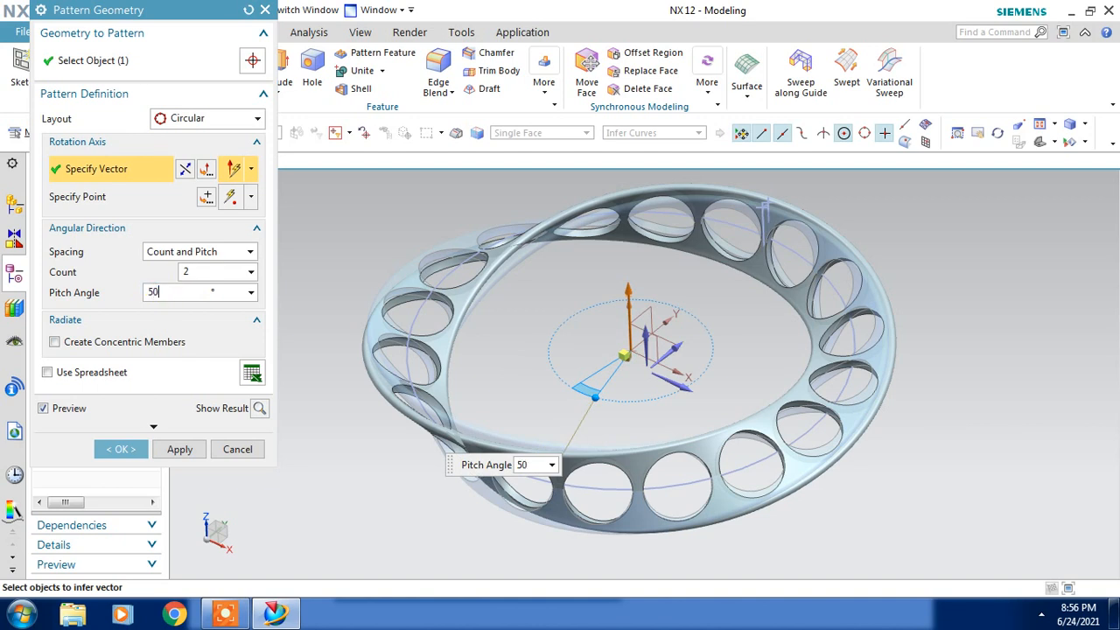
left_click(201, 273)
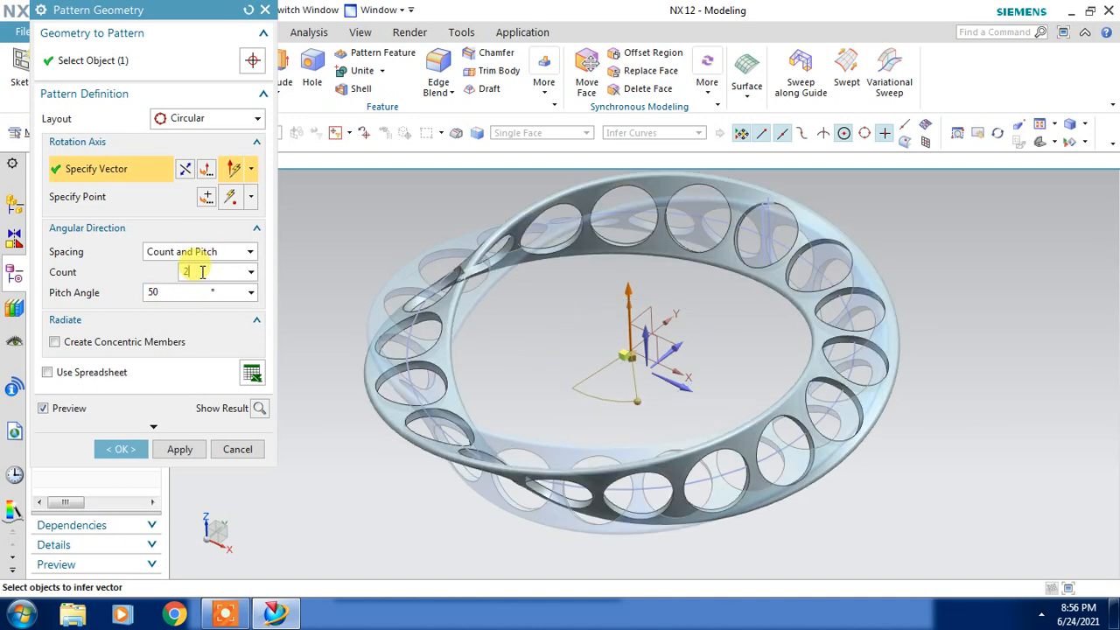
left_click(258, 408)
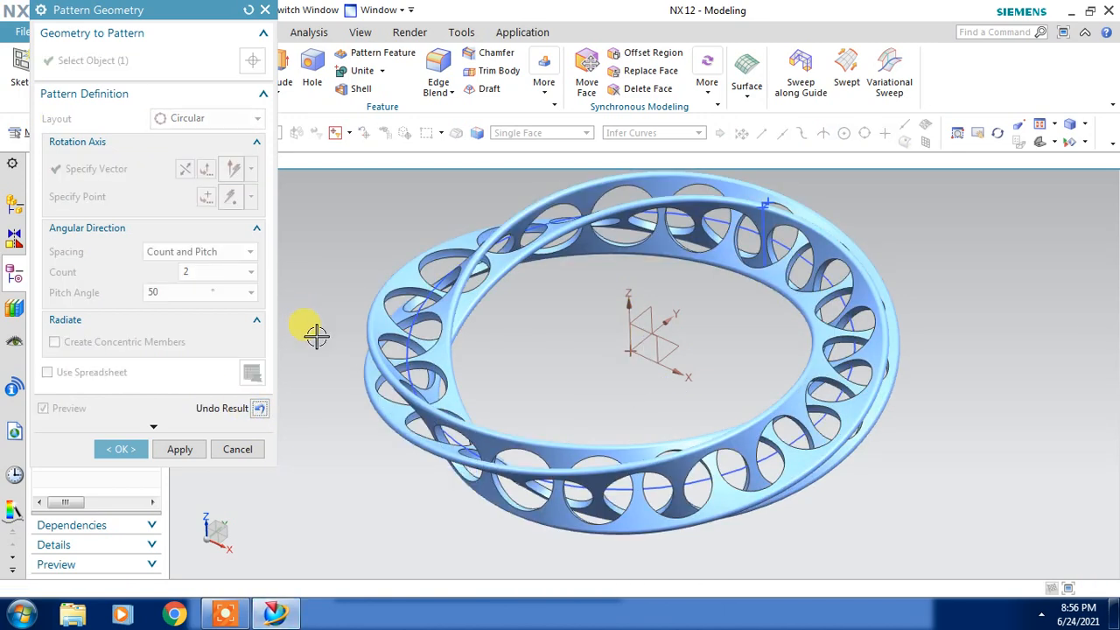
left_click(136, 449)
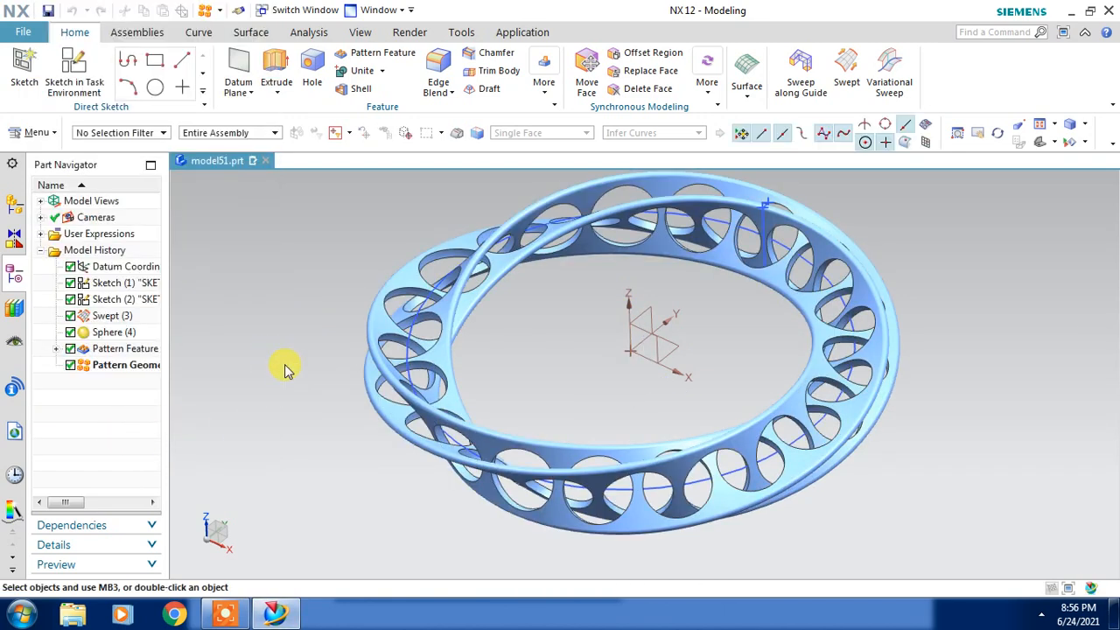
Step: Change the display color of the rotated ring copy to green
mouse_move(288, 350)
middle_mouse_down()
mouse_move(313, 358)
mouse_move(300, 368)
mouse_move(288, 342)
mouse_move(294, 354)
middle_mouse_up()
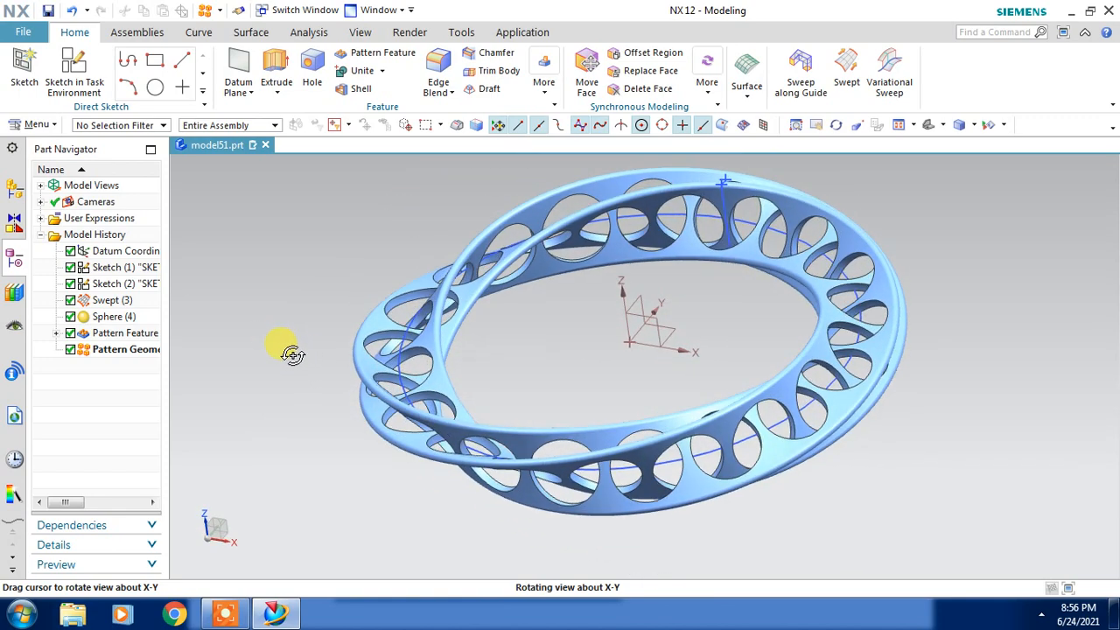
left_click(473, 251)
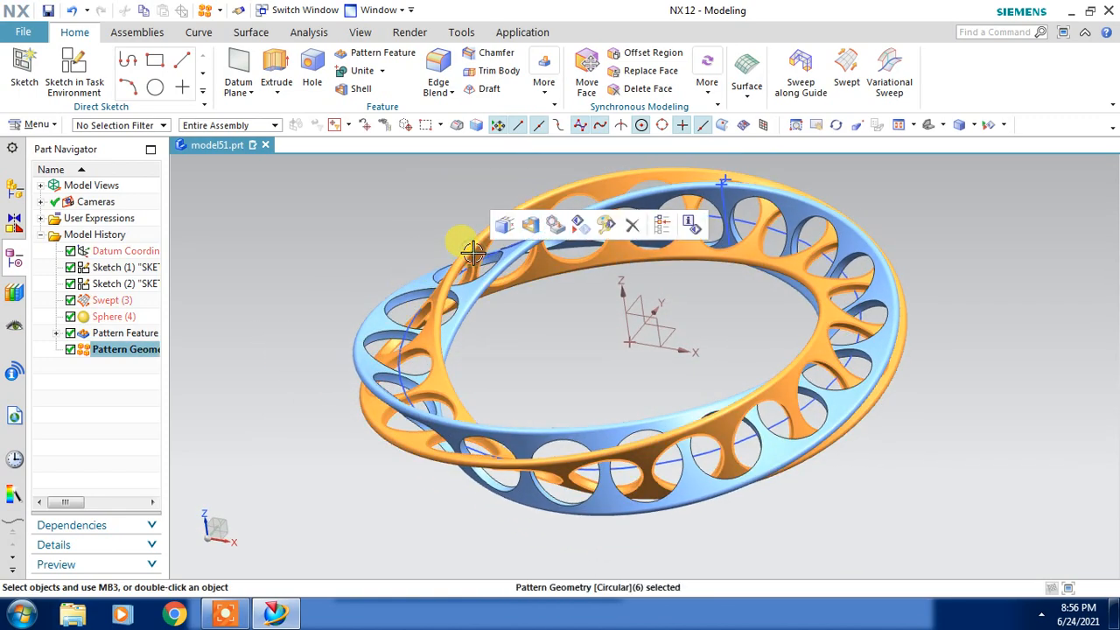
key("ctrl+j")
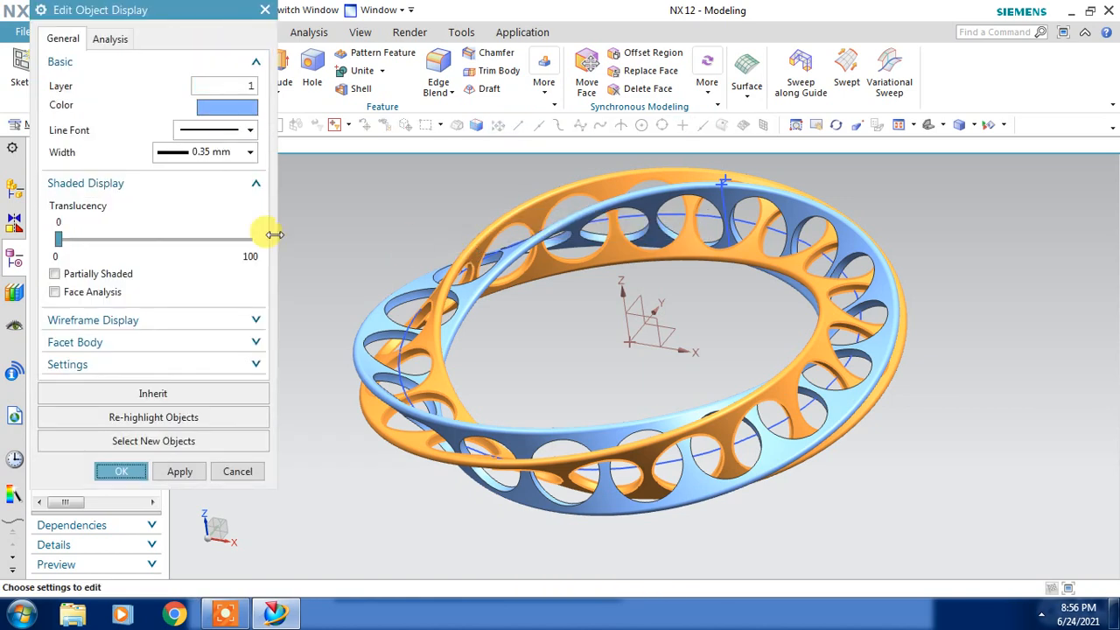
left_click(227, 112)
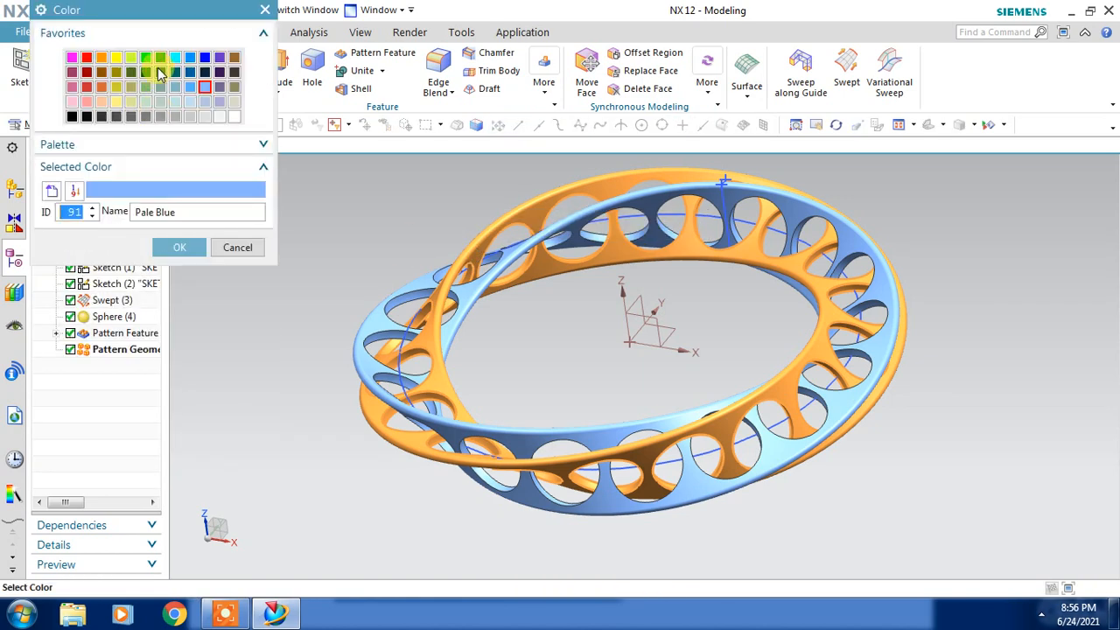
left_click(160, 58)
left_click(179, 247)
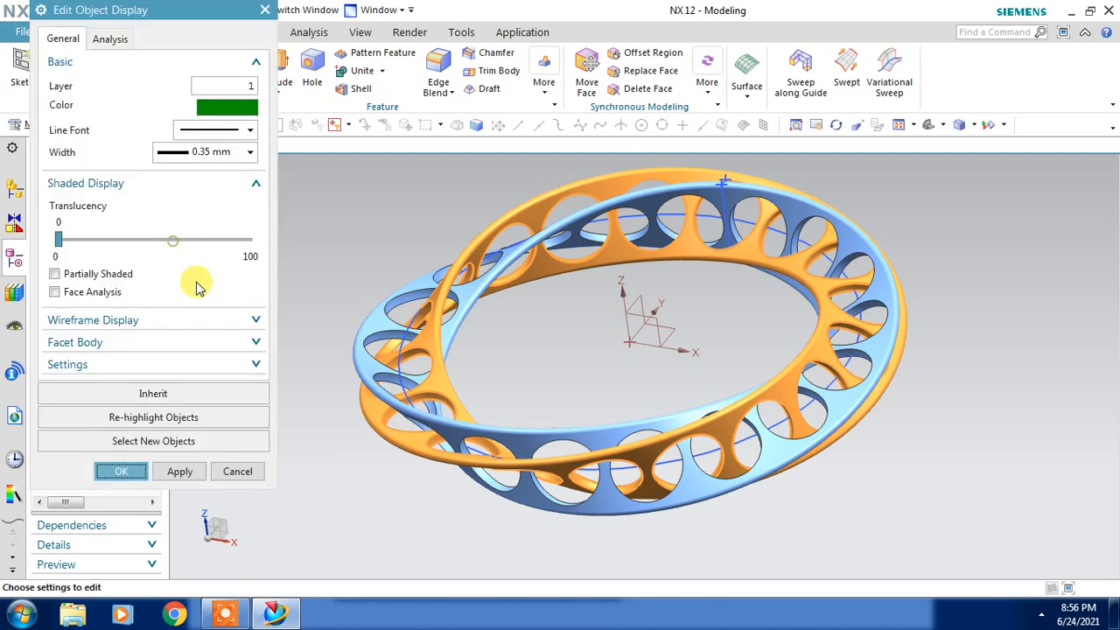
left_click(183, 470)
left_click(120, 471)
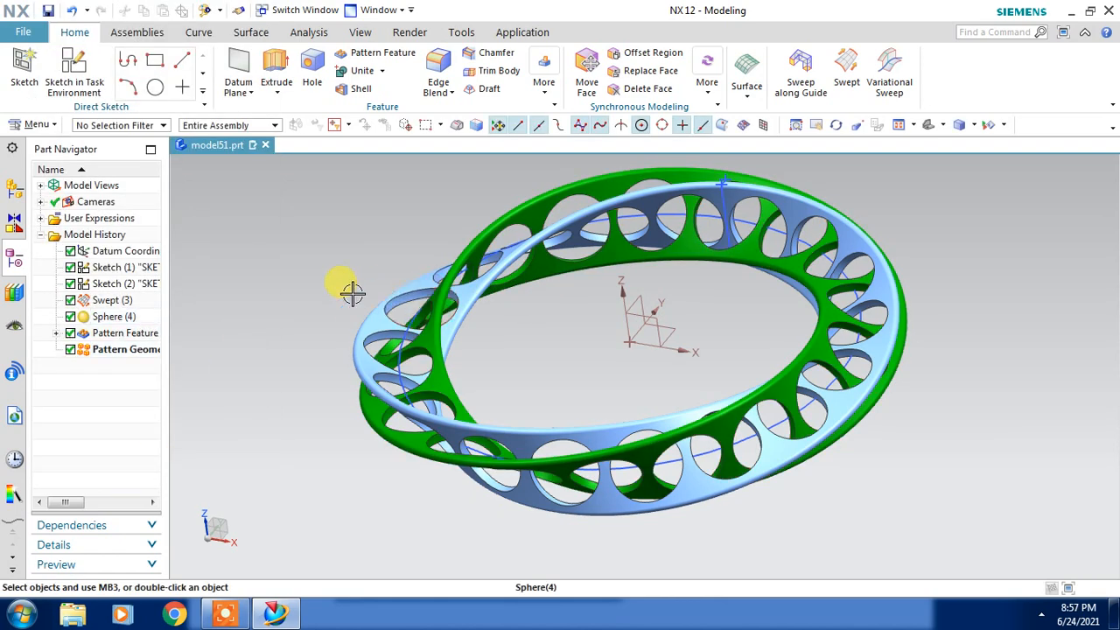
Step: Blend the rim of the original spherical cutout on the blue ring with a circular 0.5 mm radius
left_click(105, 319)
scroll(376, 272, "up", 3)
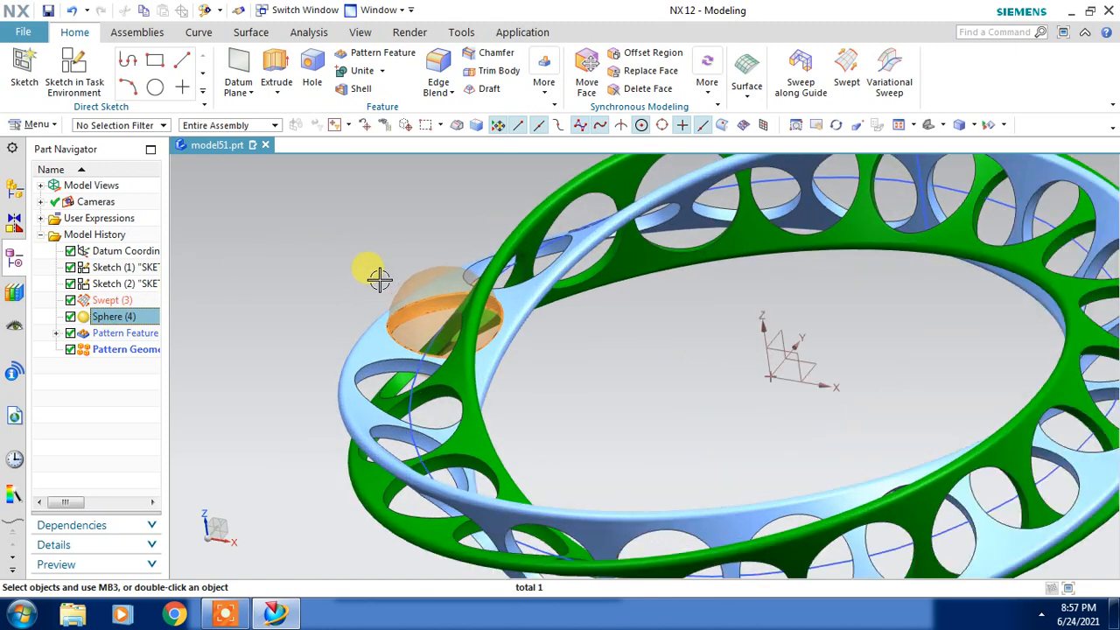
left_click(438, 68)
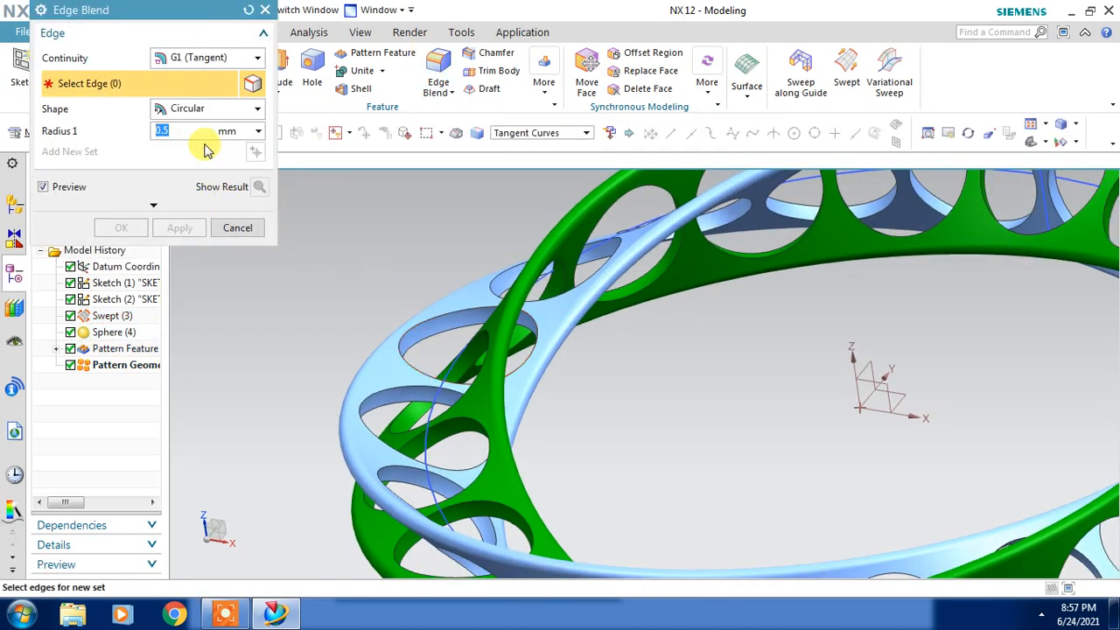
left_click(429, 325)
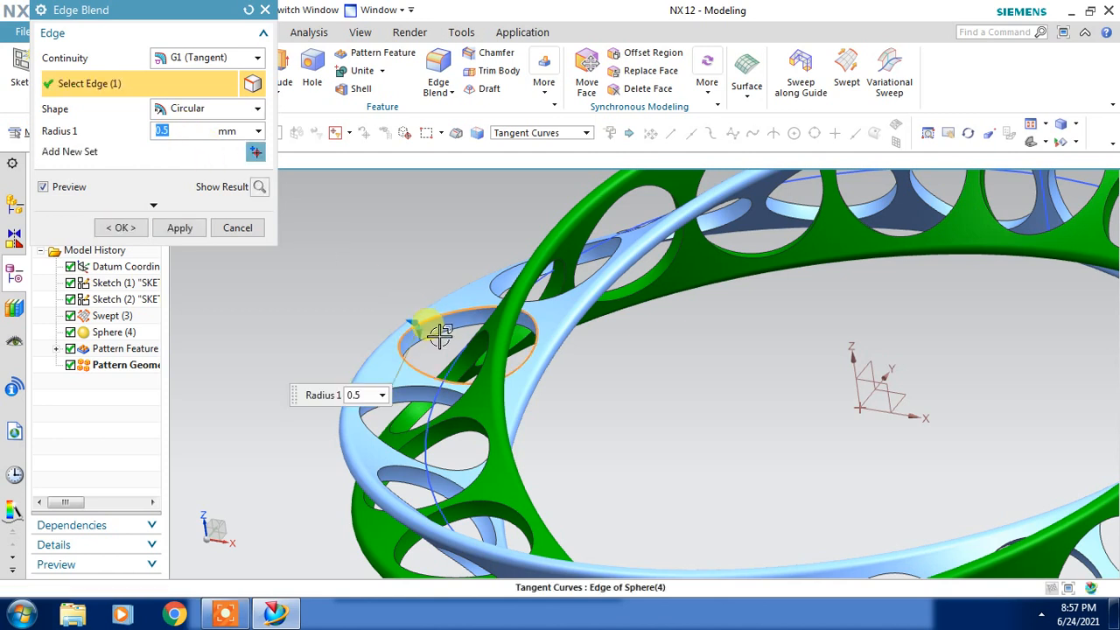
left_click(430, 321)
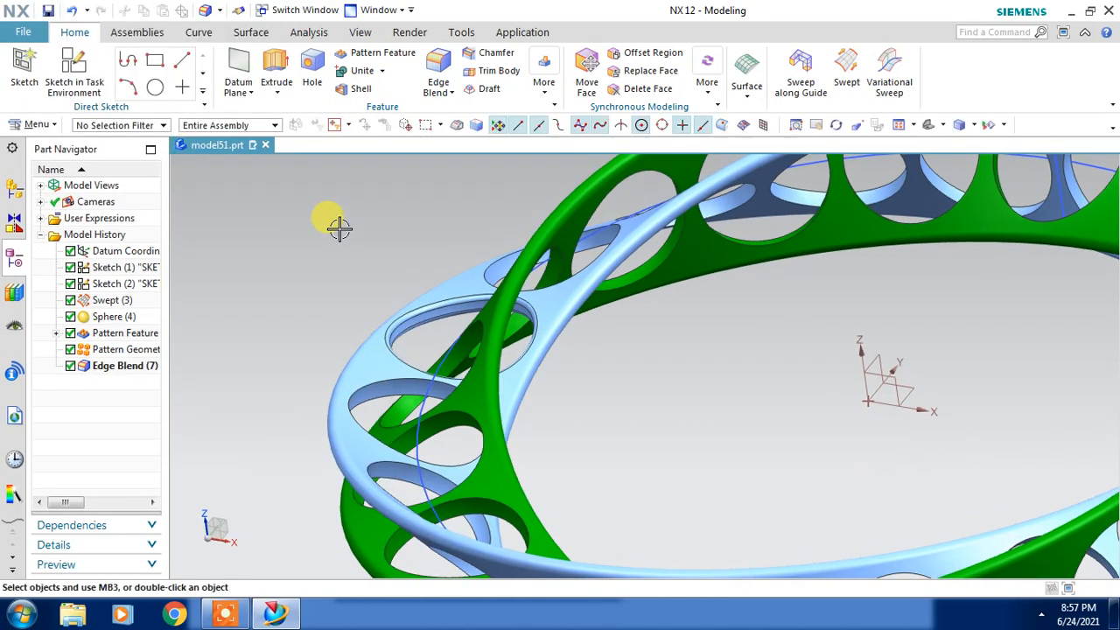
Step: Start a Pattern Feature of the edge blend with a Reference layout that references the circular pattern of spherical cutouts
key("ctrl+f")
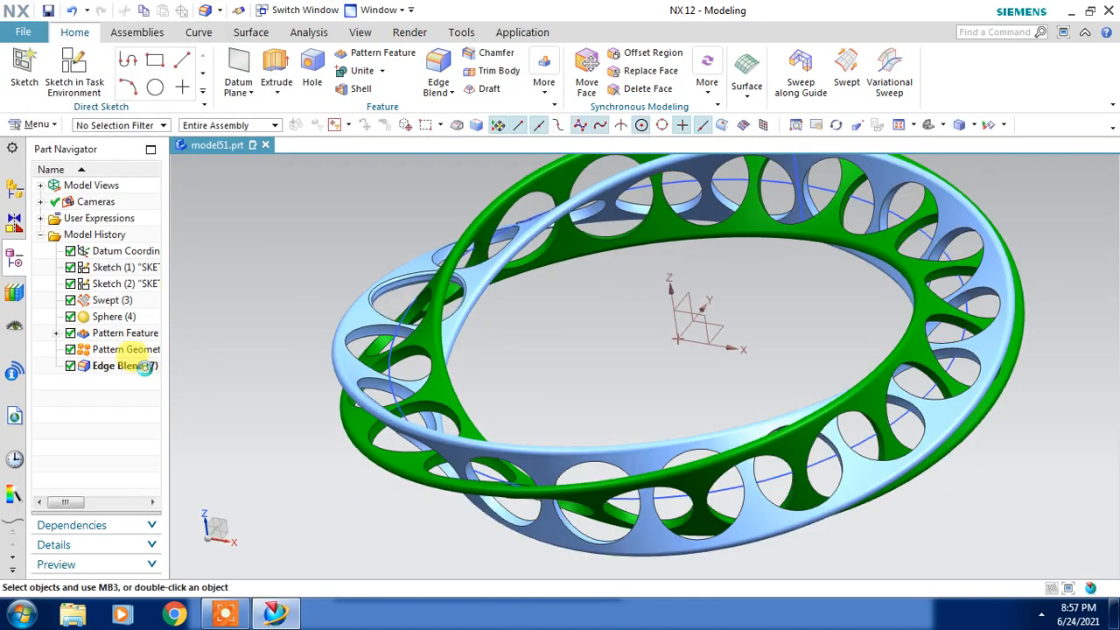
left_click(140, 366)
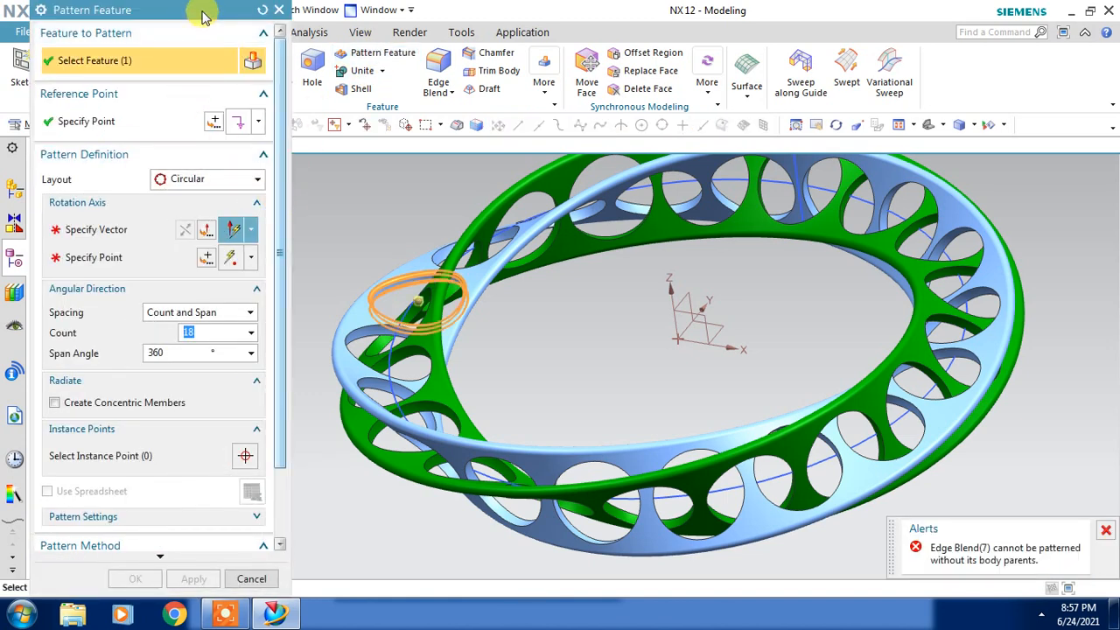
left_click_drag(202, 18, 369, 14)
left_click(364, 179)
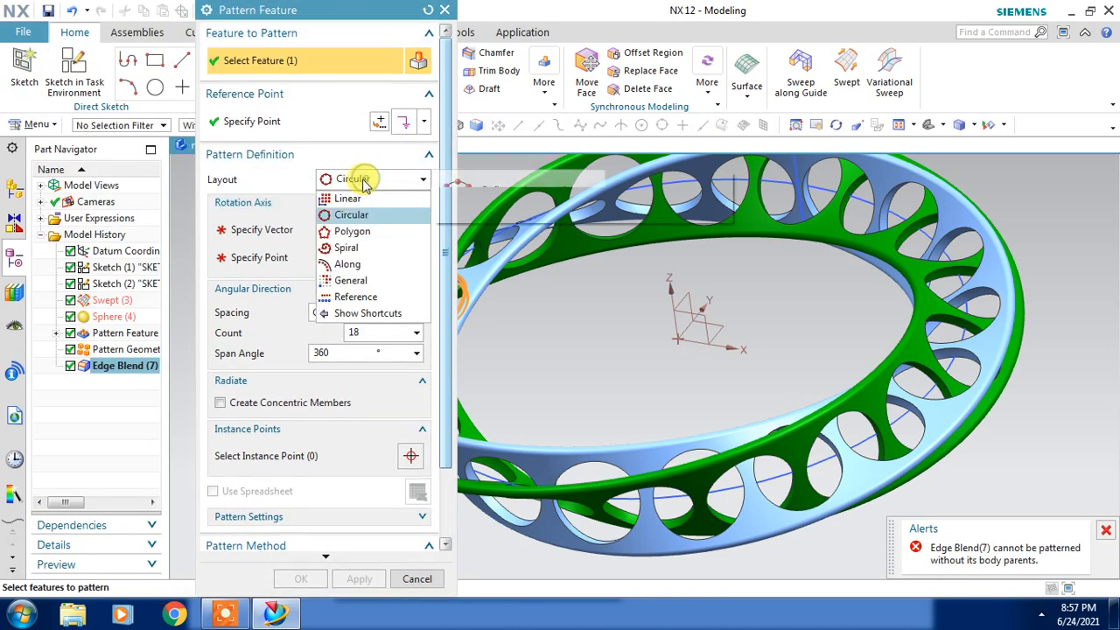
left_click(355, 296)
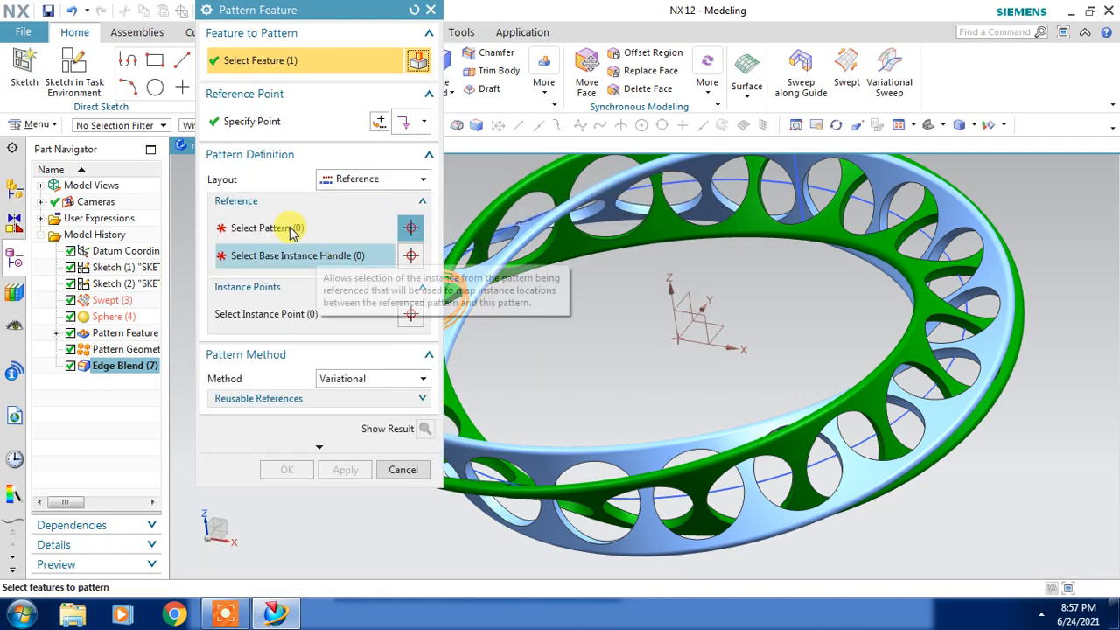
left_click(292, 228)
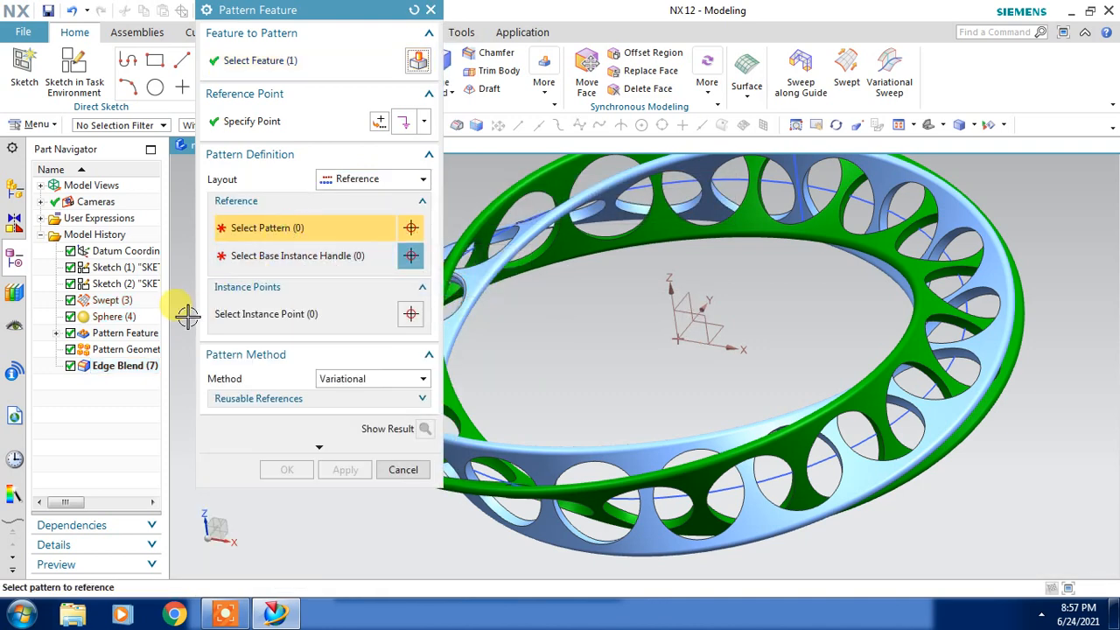
left_click(146, 336)
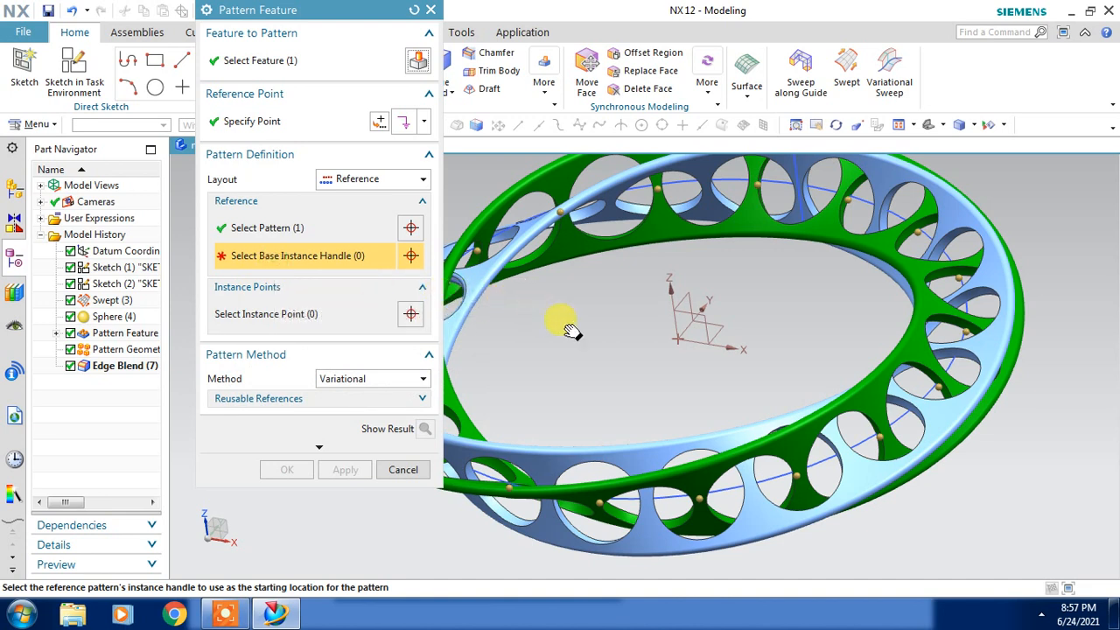
Step: Use the original cutout's instance point as the base instance handle and create the blend pattern with the Variational method
middle_click_drag(571, 331, 642, 334)
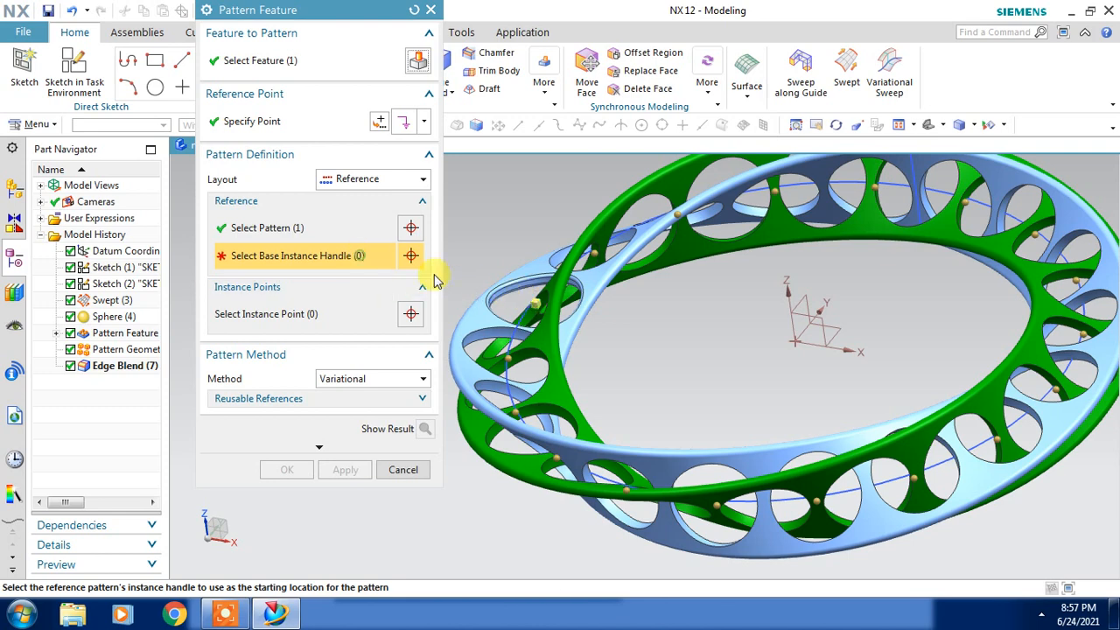
scroll(532, 303, "up", 5)
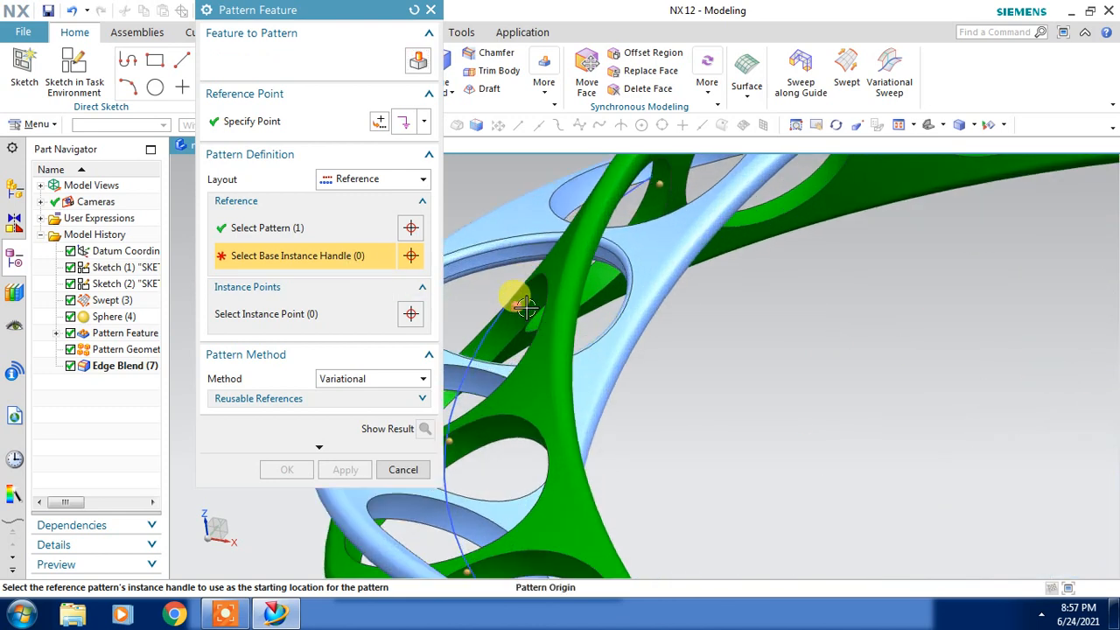
left_click(519, 304)
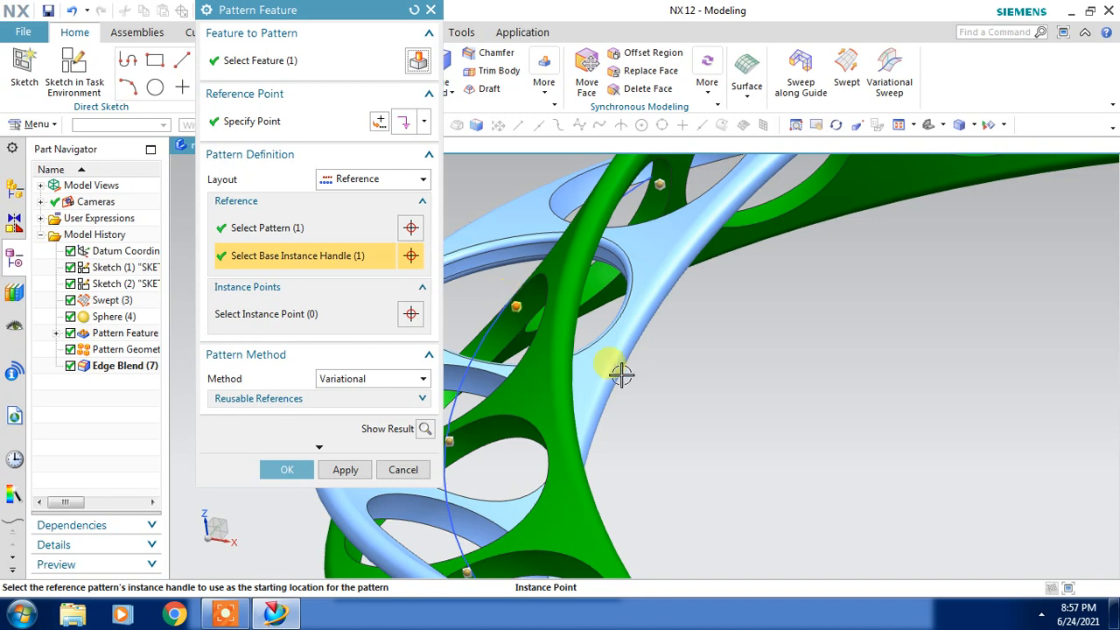
scroll(674, 379, "down", 6)
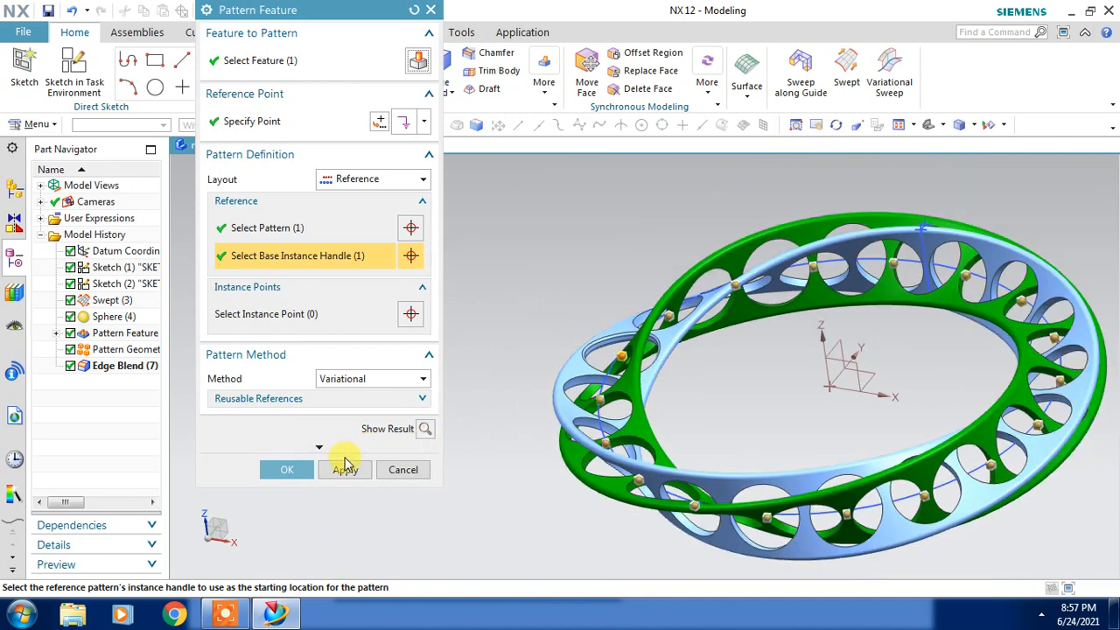
left_click(304, 473)
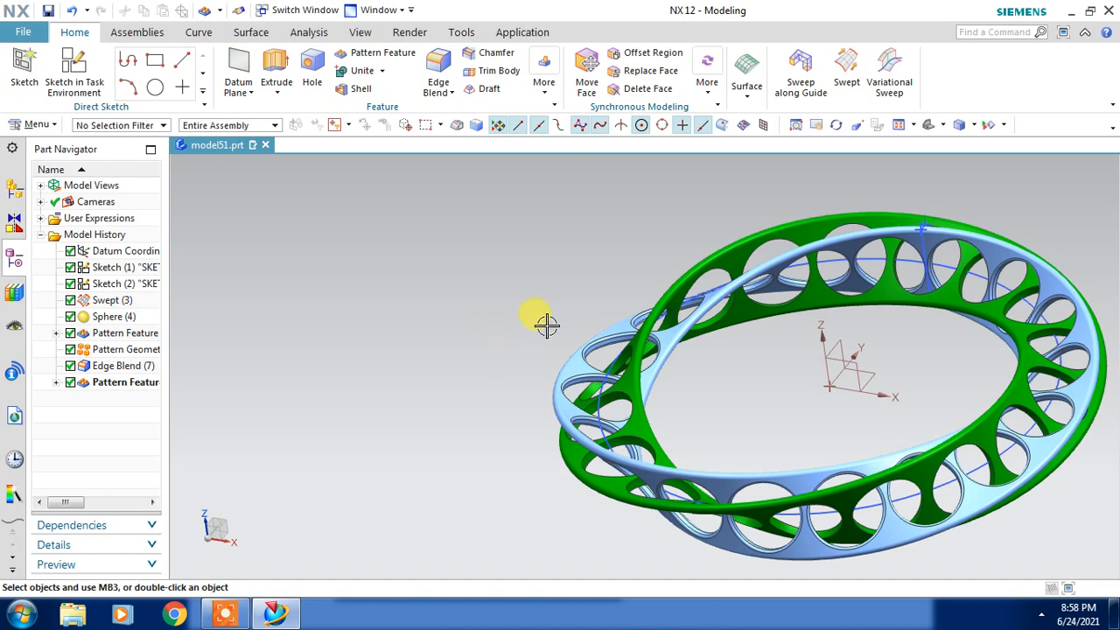
middle_click_drag(546, 325, 490, 350)
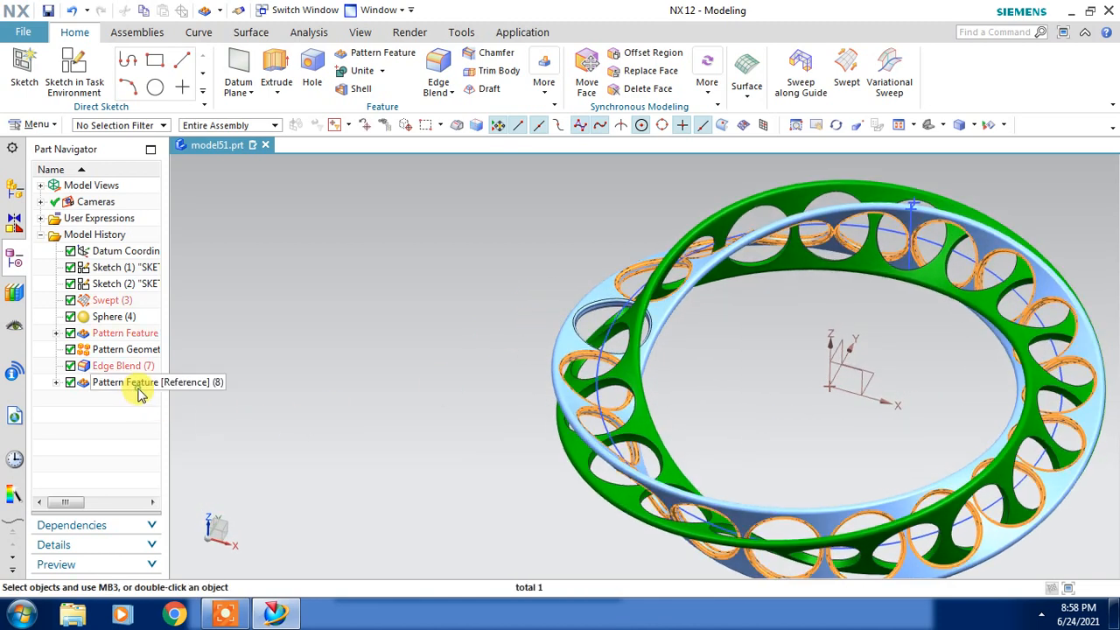
left_click(123, 350)
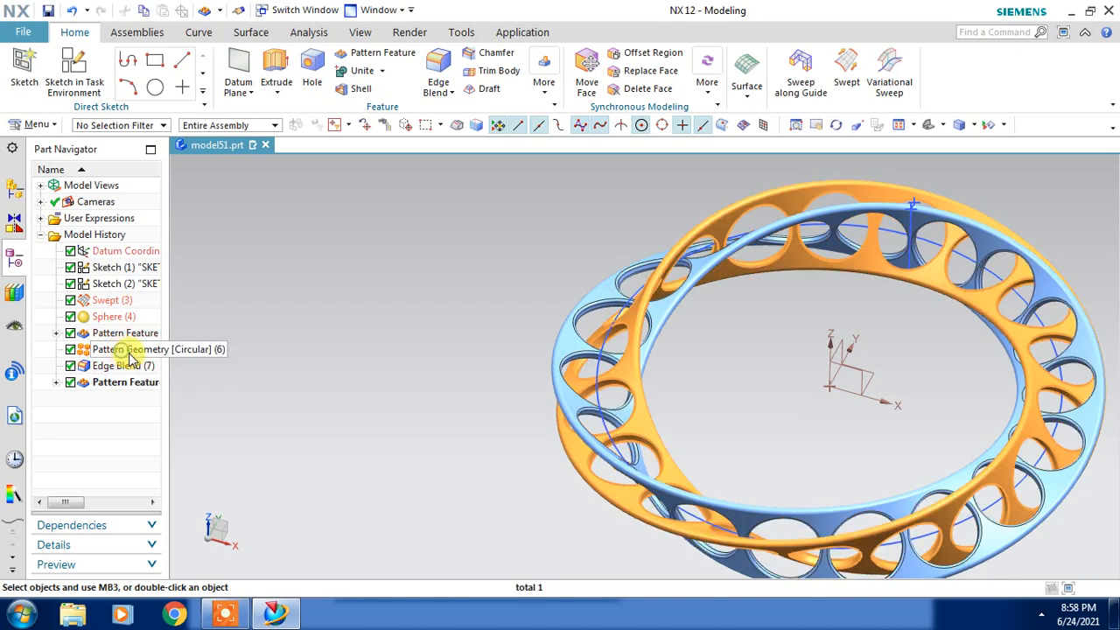
key("Escape")
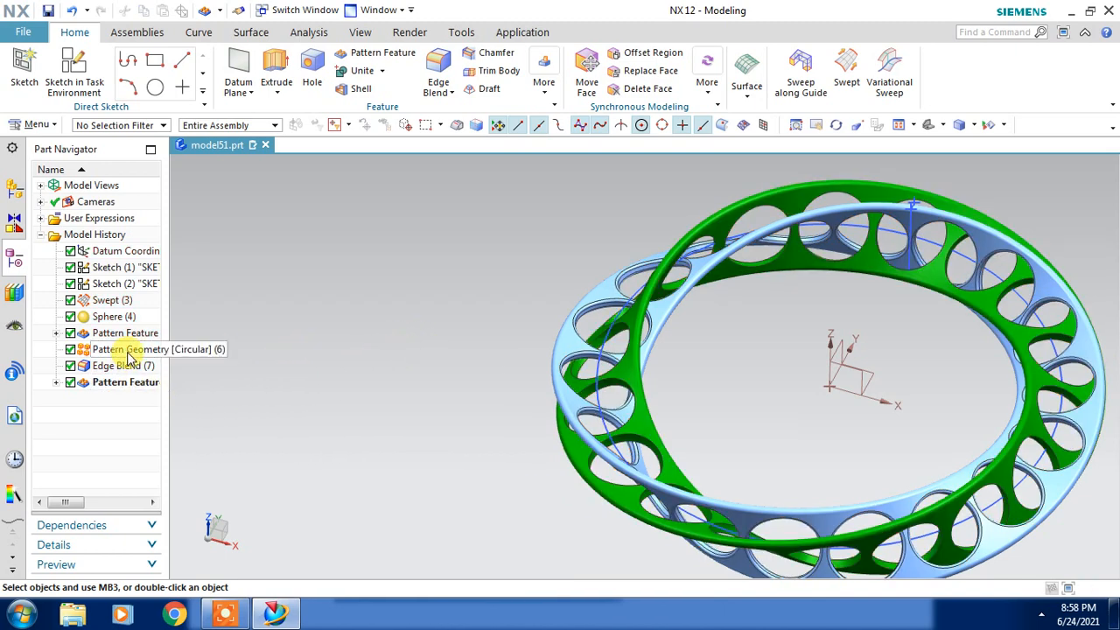
Step: Hide the circular guide sketch and the vertical line sketch
left_click(621, 308)
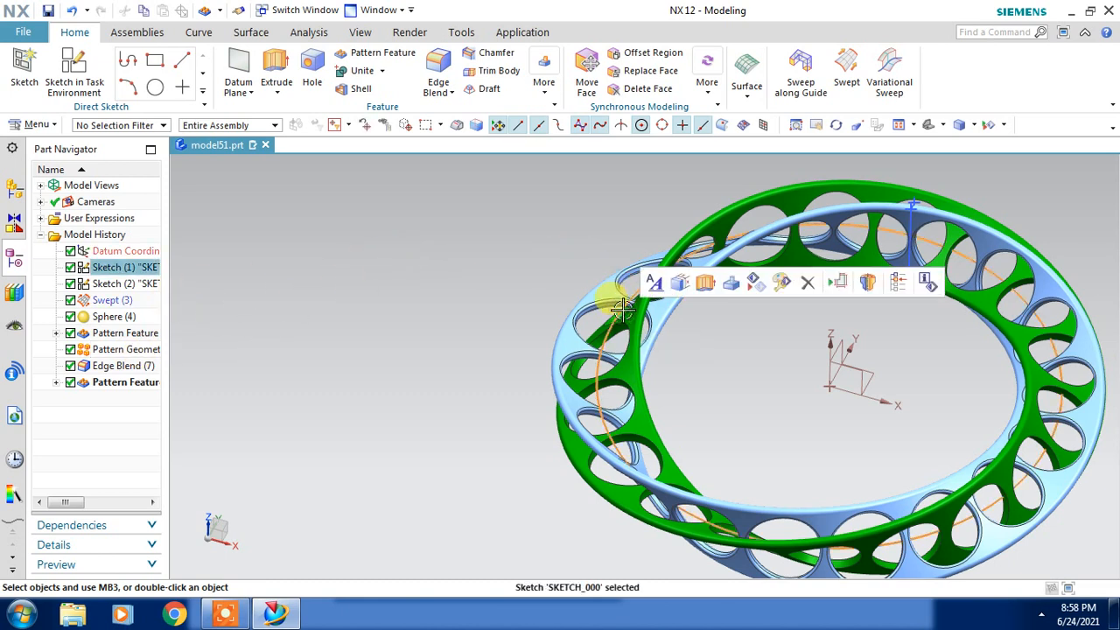
key("Escape")
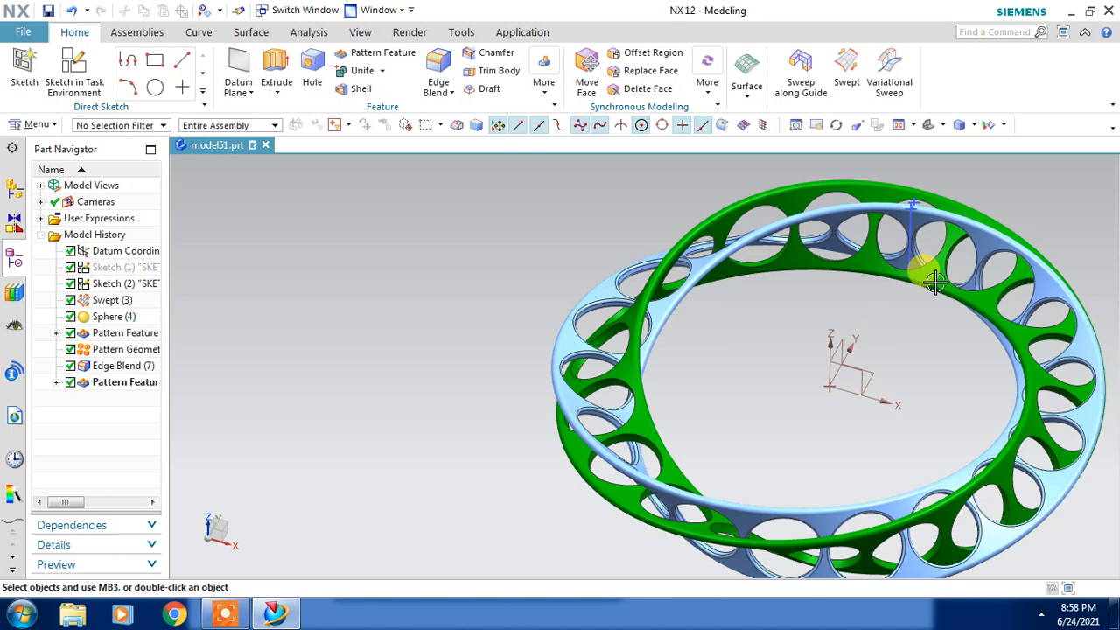
left_click(910, 219)
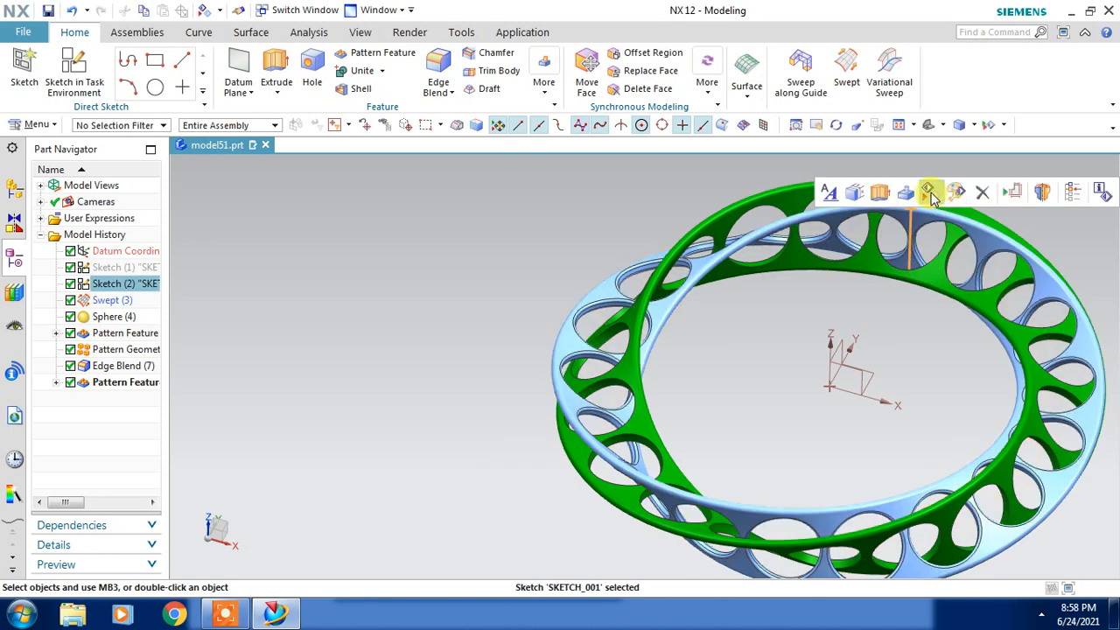
left_click(929, 193)
mouse_move(779, 367)
middle_mouse_down()
mouse_move(761, 331)
mouse_move(785, 350)
mouse_move(777, 355)
middle_mouse_up()
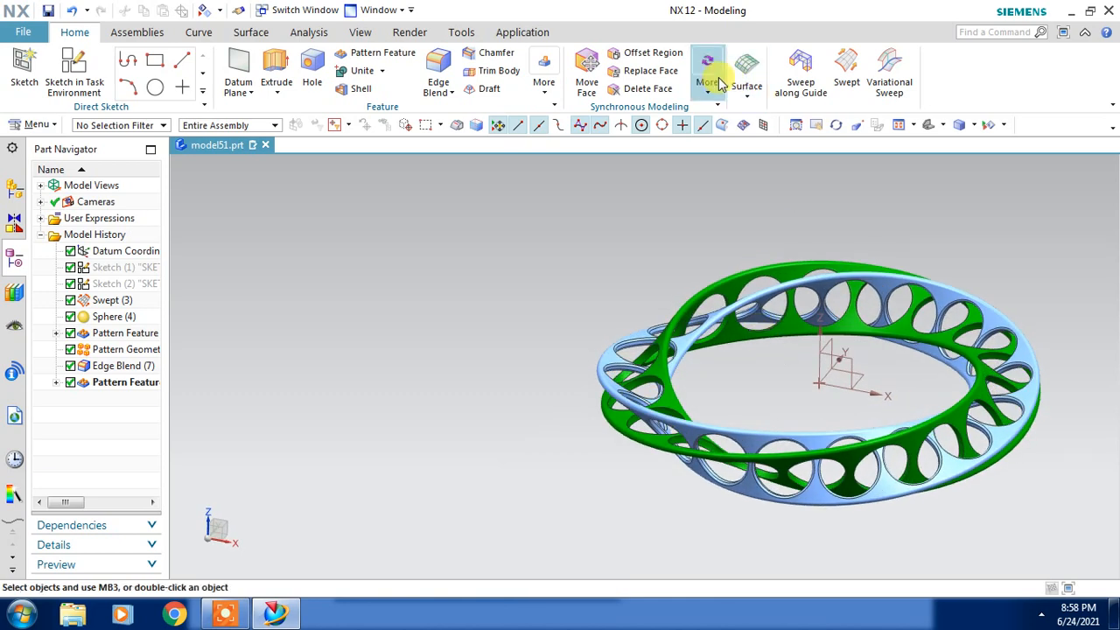
Step: Turn on True Shading for the ring model
left_click(930, 125)
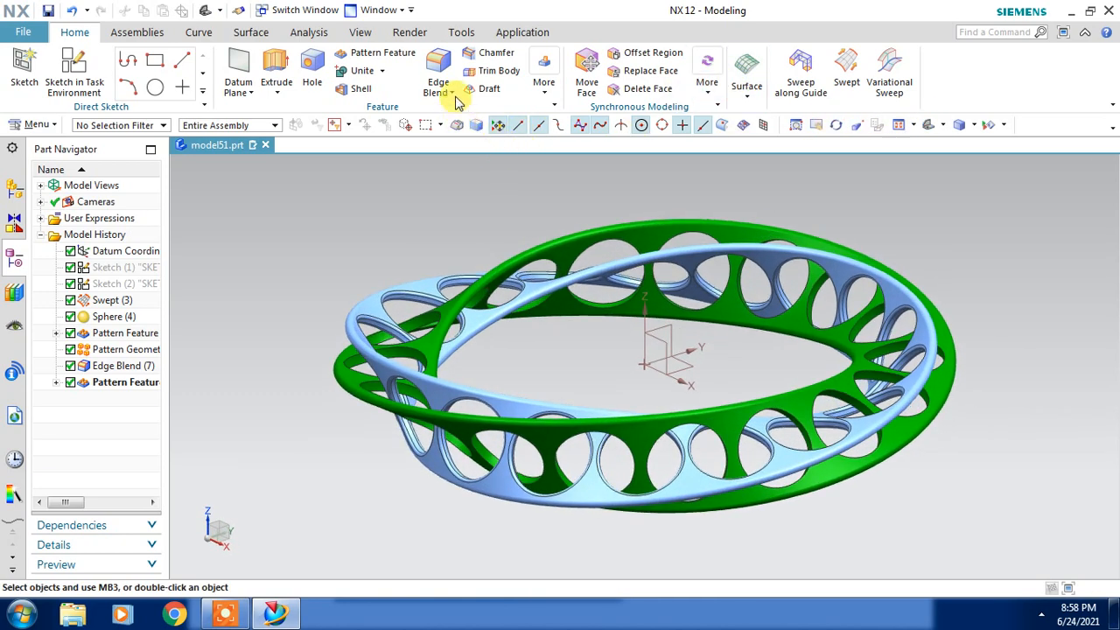
left_click(360, 33)
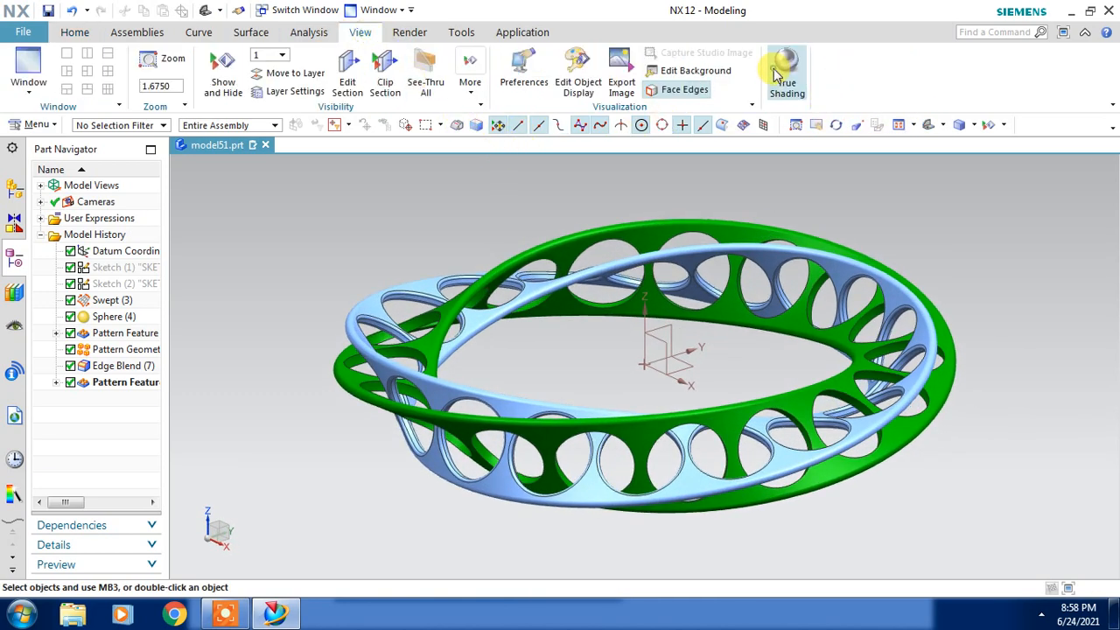
left_click(805, 87)
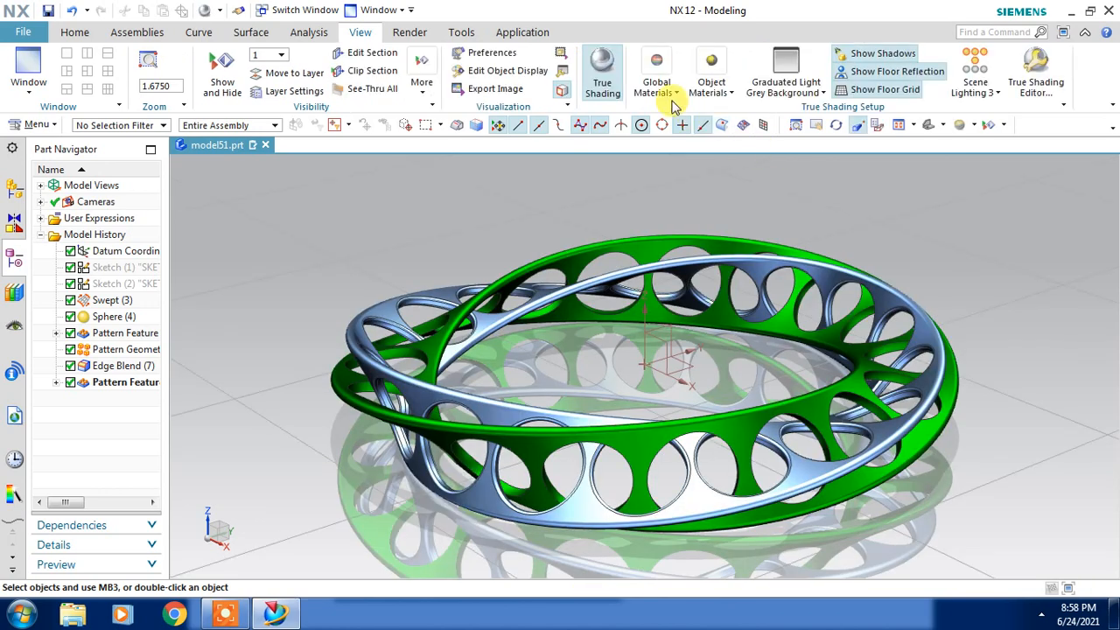
Step: Apply a yellow global material to both ring bodies
left_click(711, 78)
left_click(814, 180)
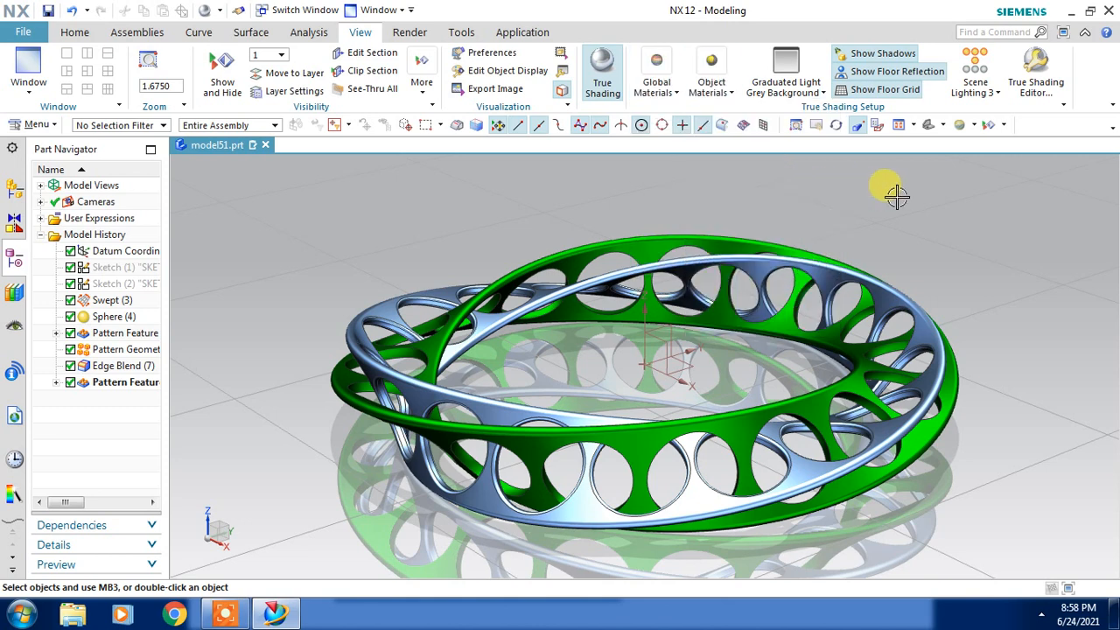
left_click(658, 86)
left_click(670, 172)
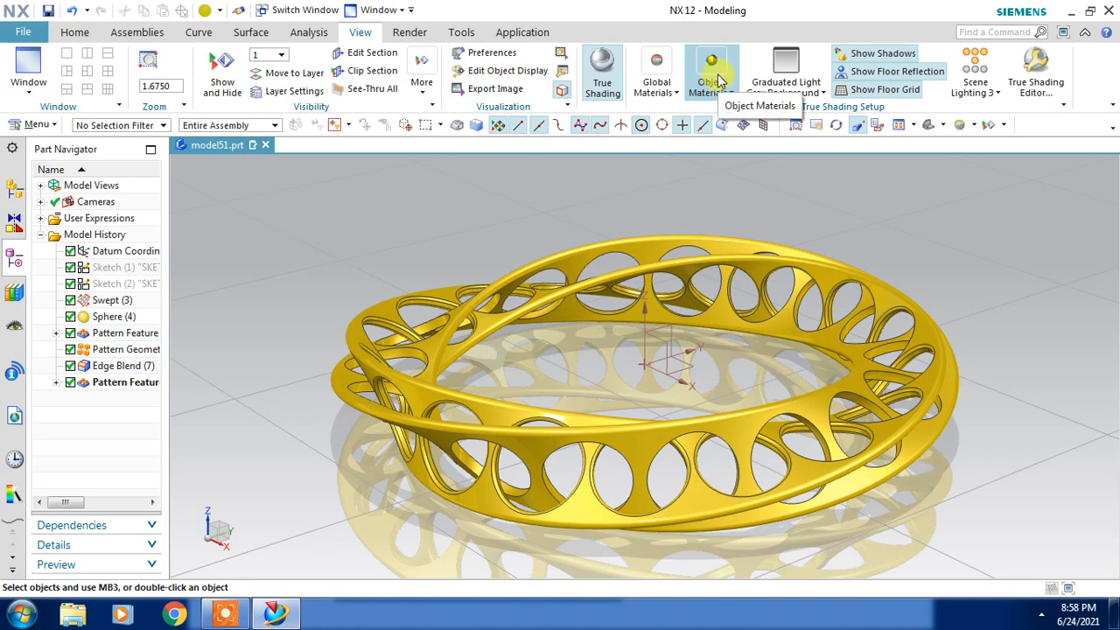
Step: Assign the teal object-specific material to the original swept ring's face in the True Shading Editor
left_click(1033, 70)
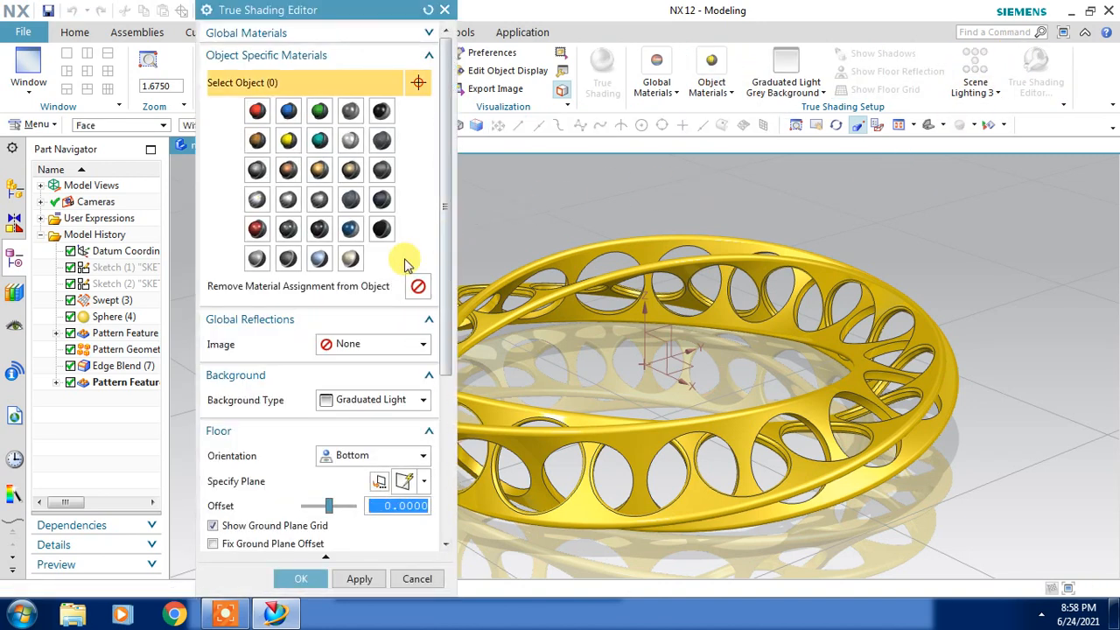
scroll(892, 277, "up", 1)
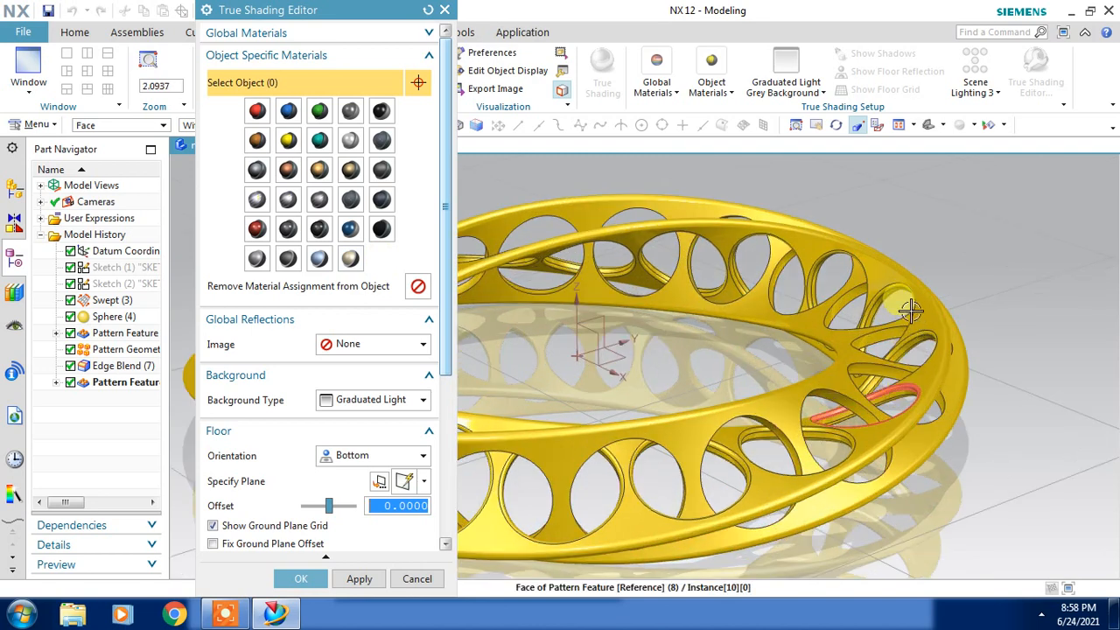
left_click(818, 243)
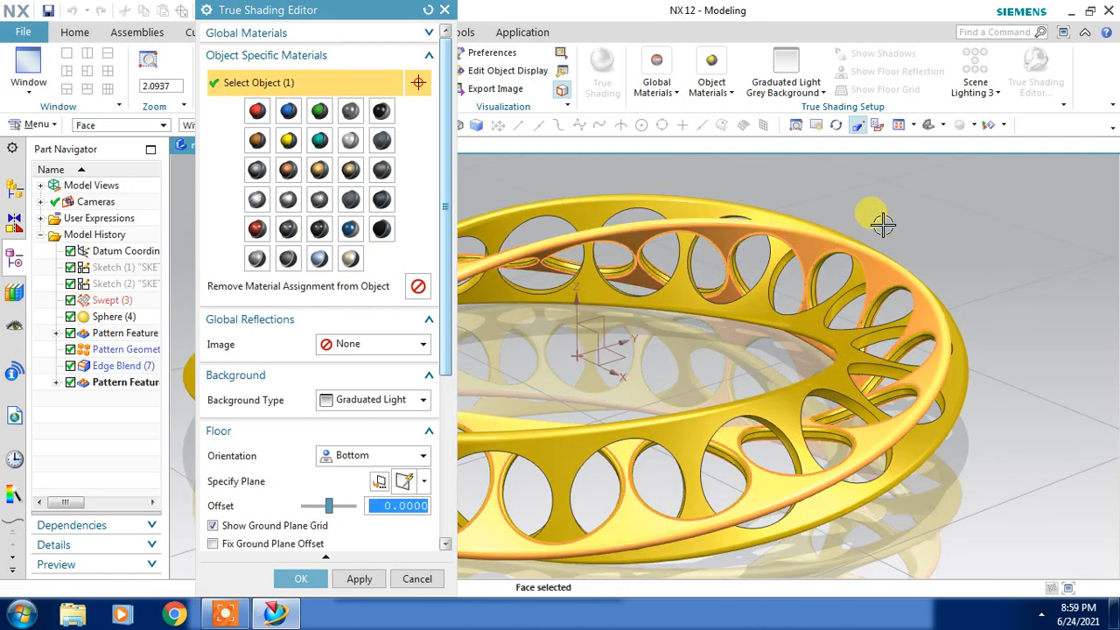
left_click(320, 140)
left_click(360, 581)
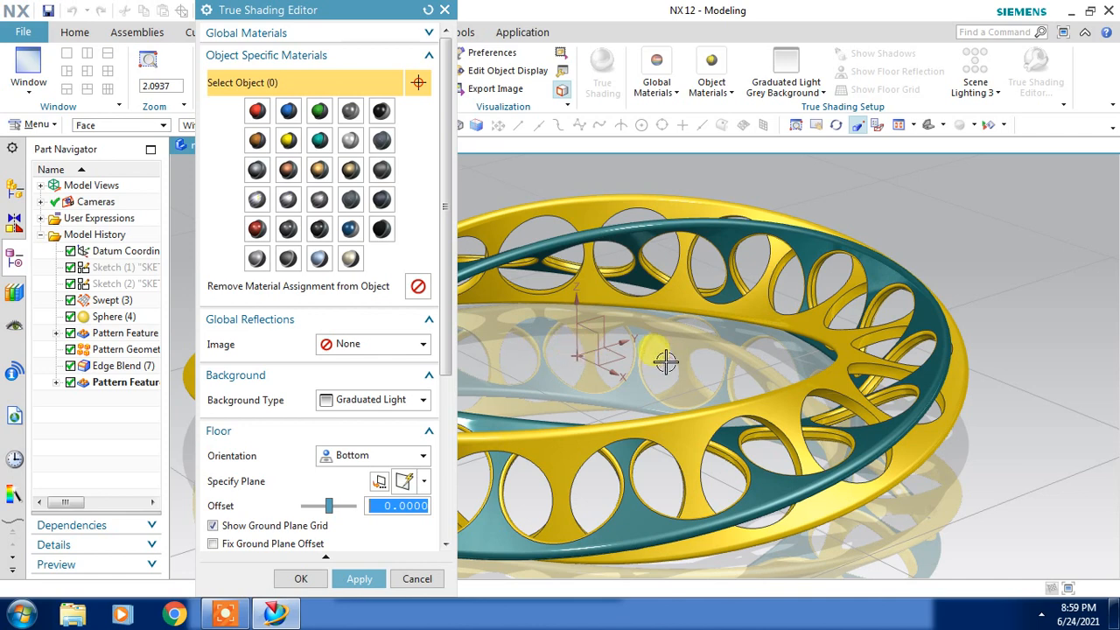
Step: Apply the gold metallic object-specific material to the rotated ring copy's face
left_click(586, 208)
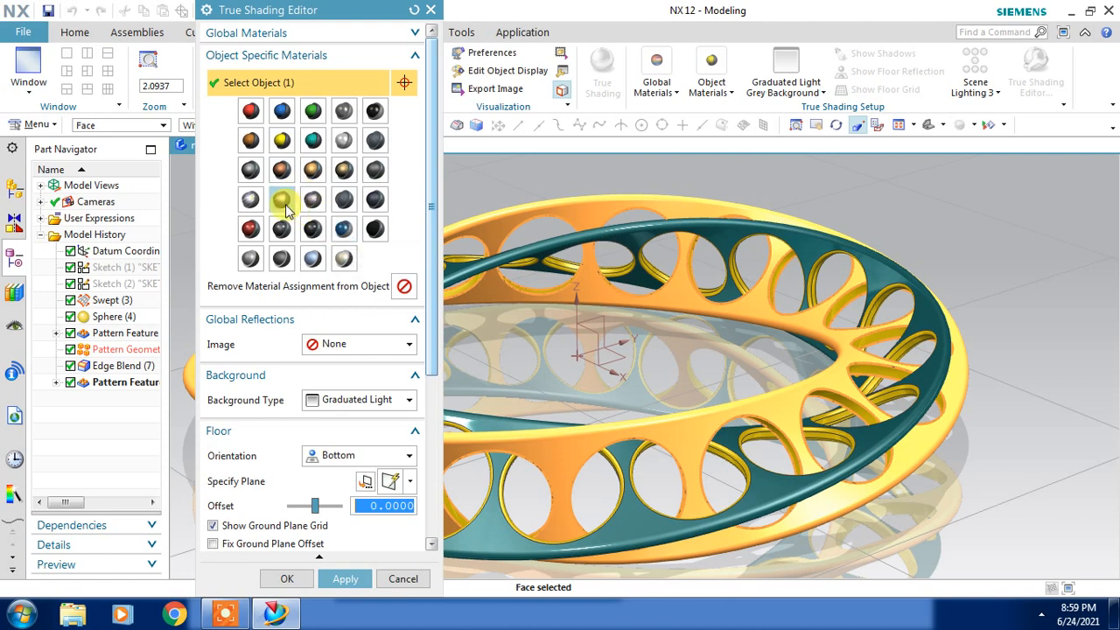
left_click(313, 169)
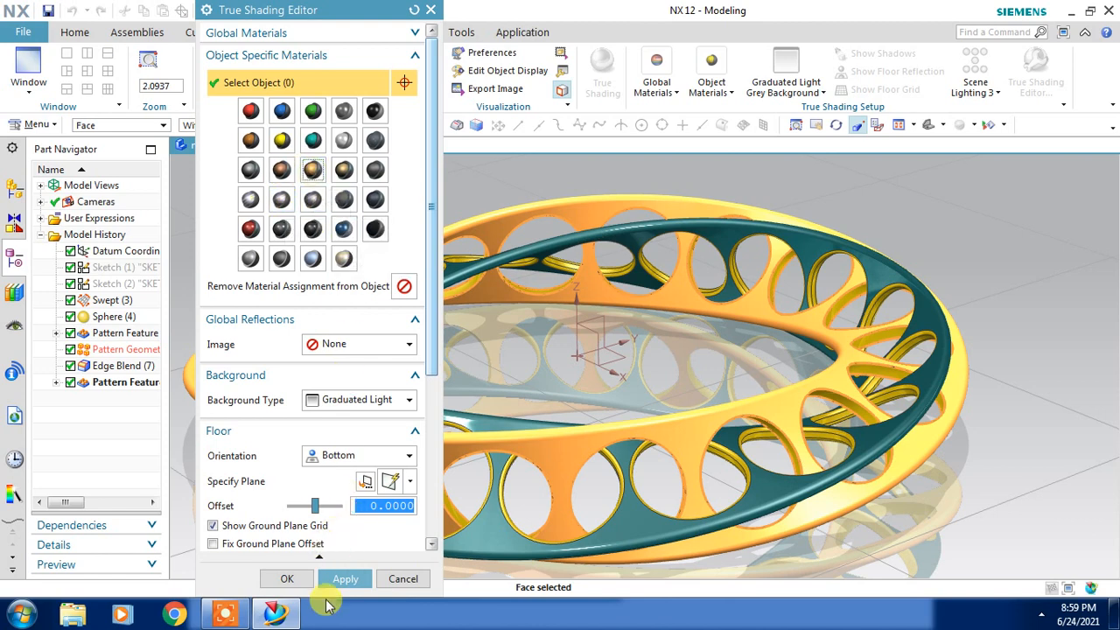
left_click(344, 578)
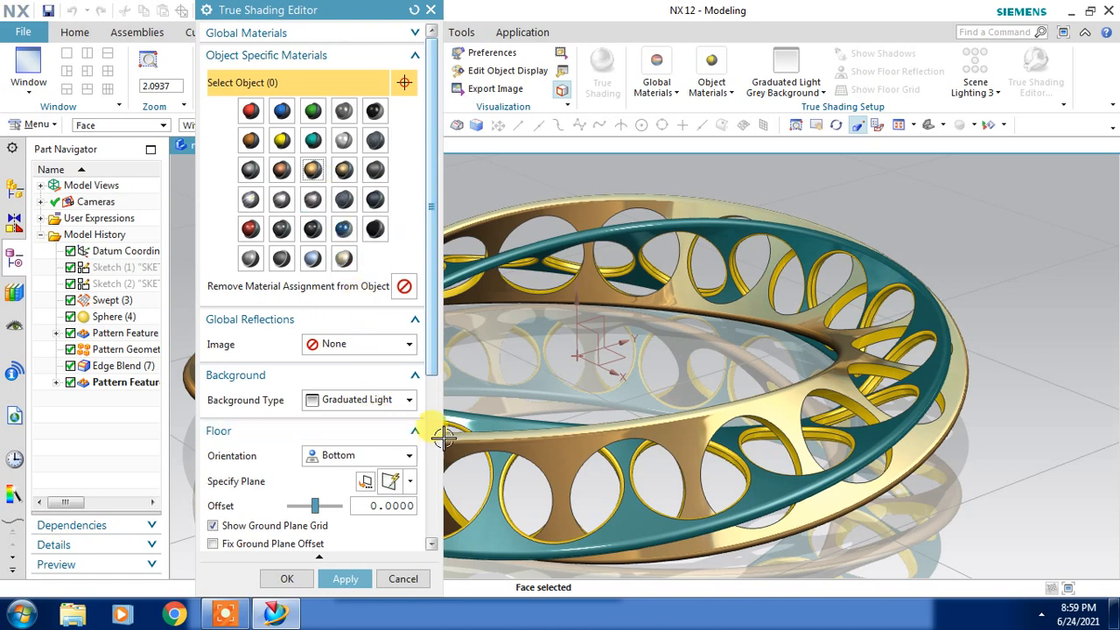
Step: Assign the dark red metallic object-specific material to the rotated ring copy's face and close the True Shading Editor
left_click(658, 426)
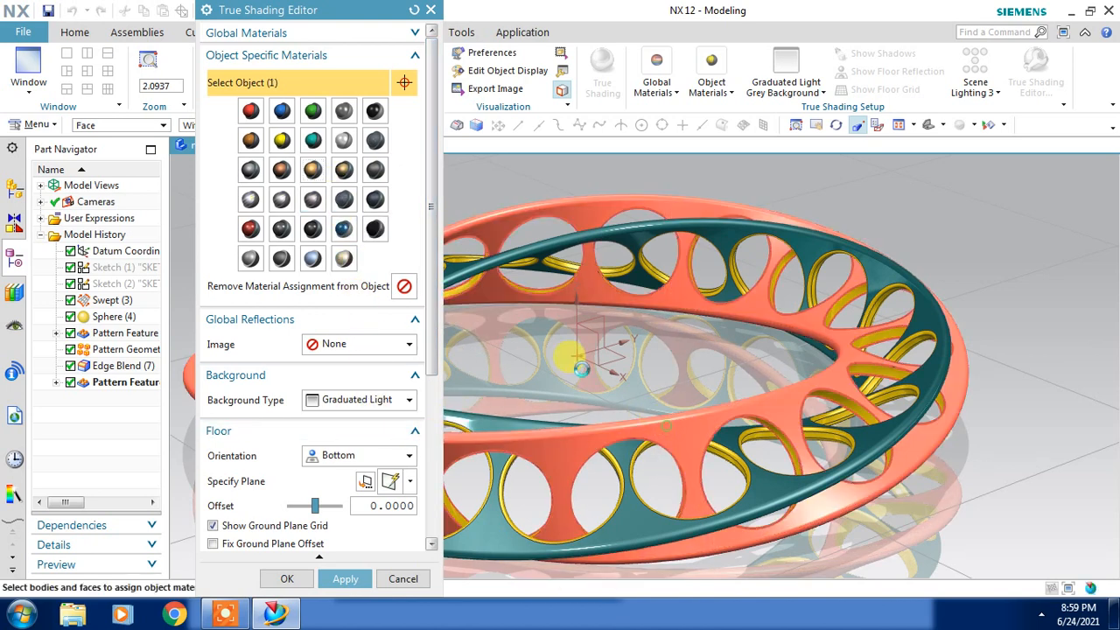
left_click(312, 169)
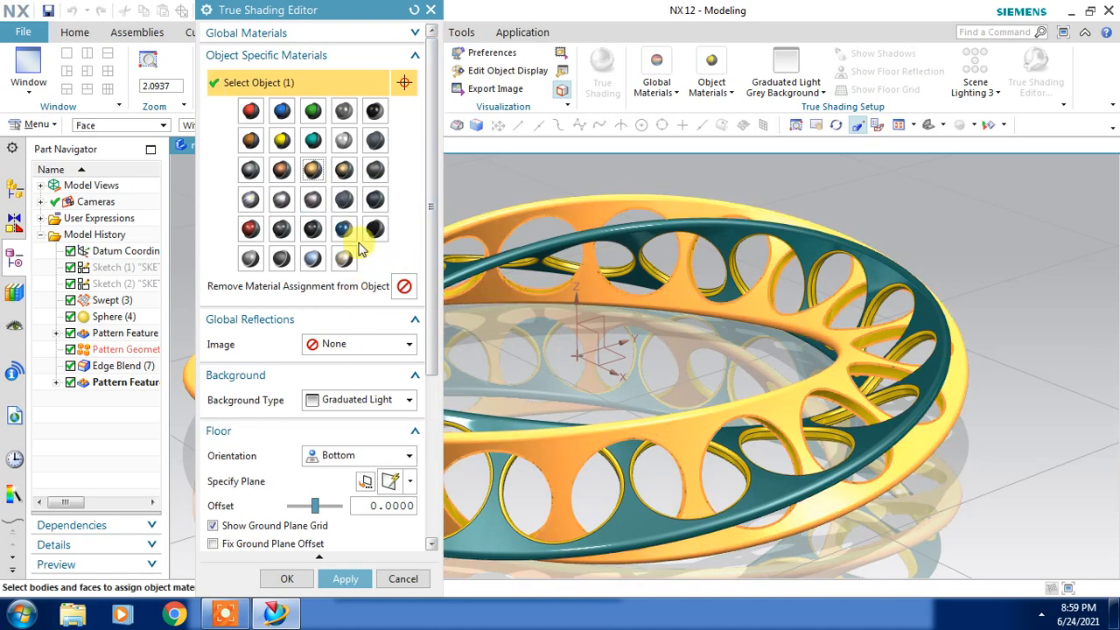
left_click(250, 229)
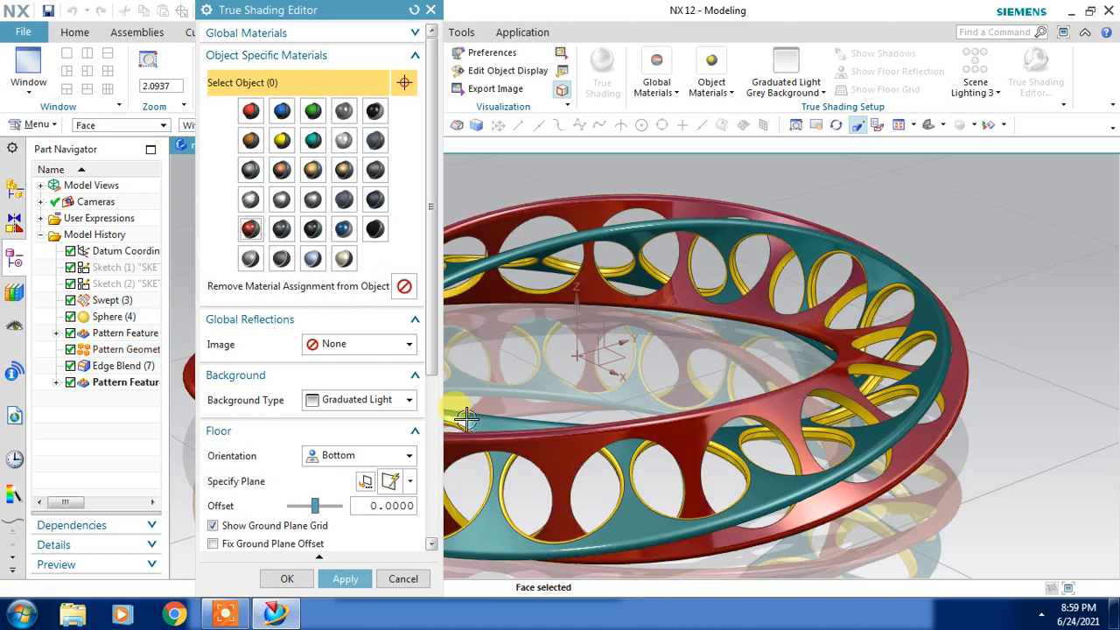
left_click(300, 580)
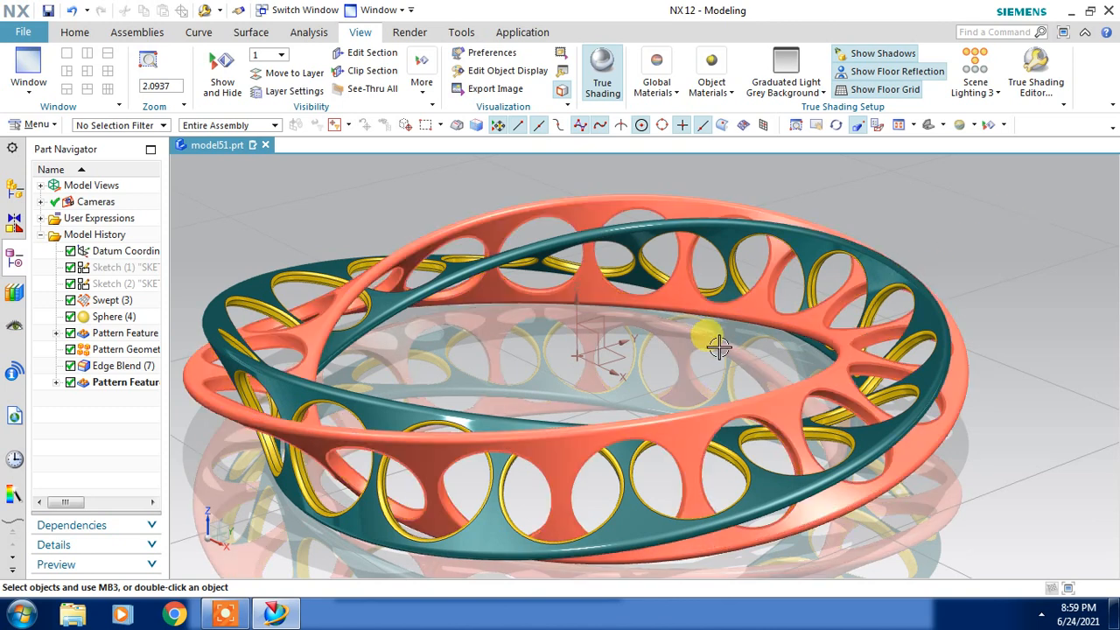
scroll(718, 347, "down", 1)
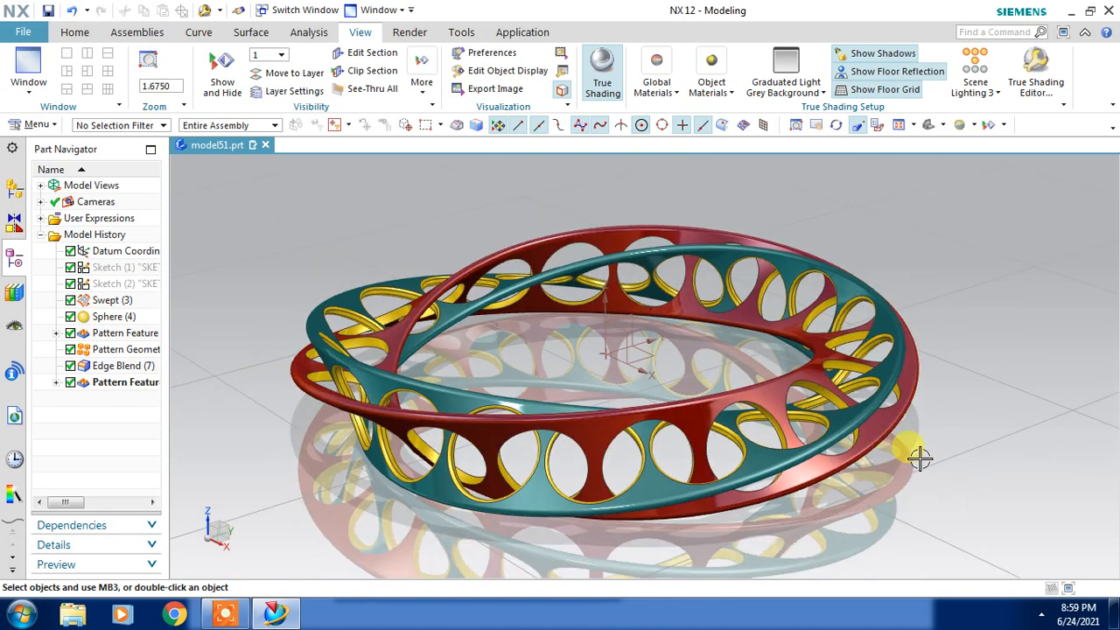
middle_click_drag(569, 368, 557, 388)
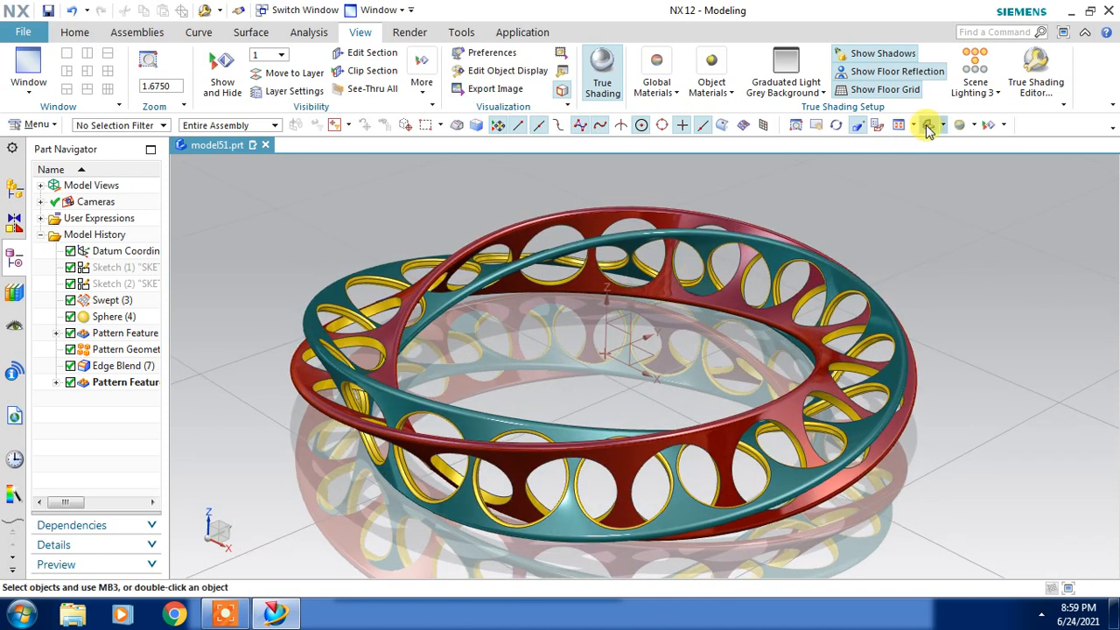
left_click(930, 125)
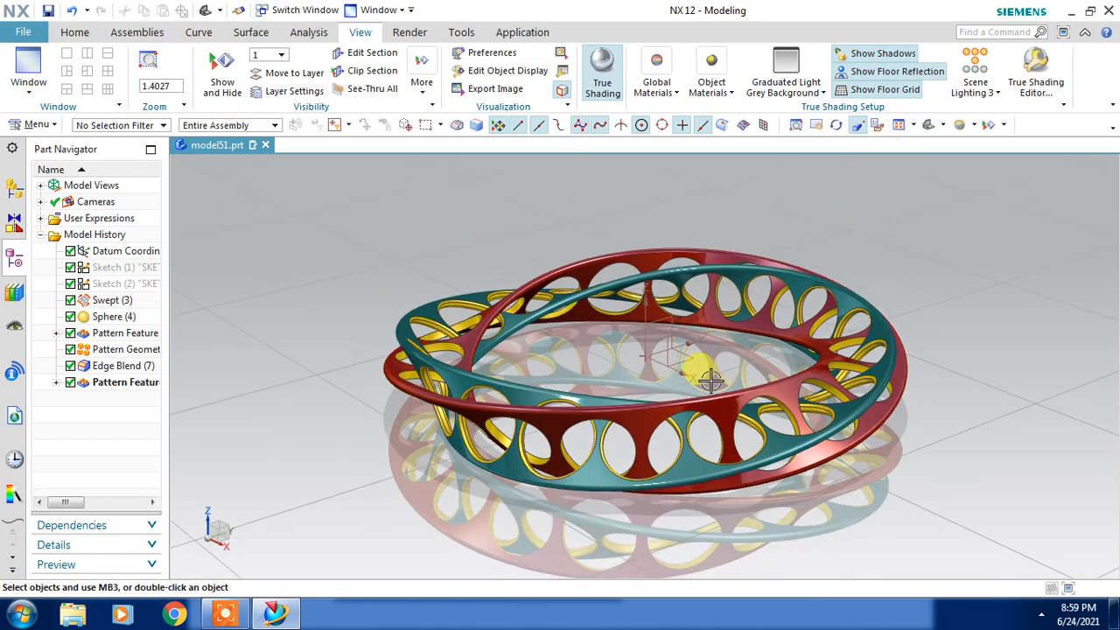